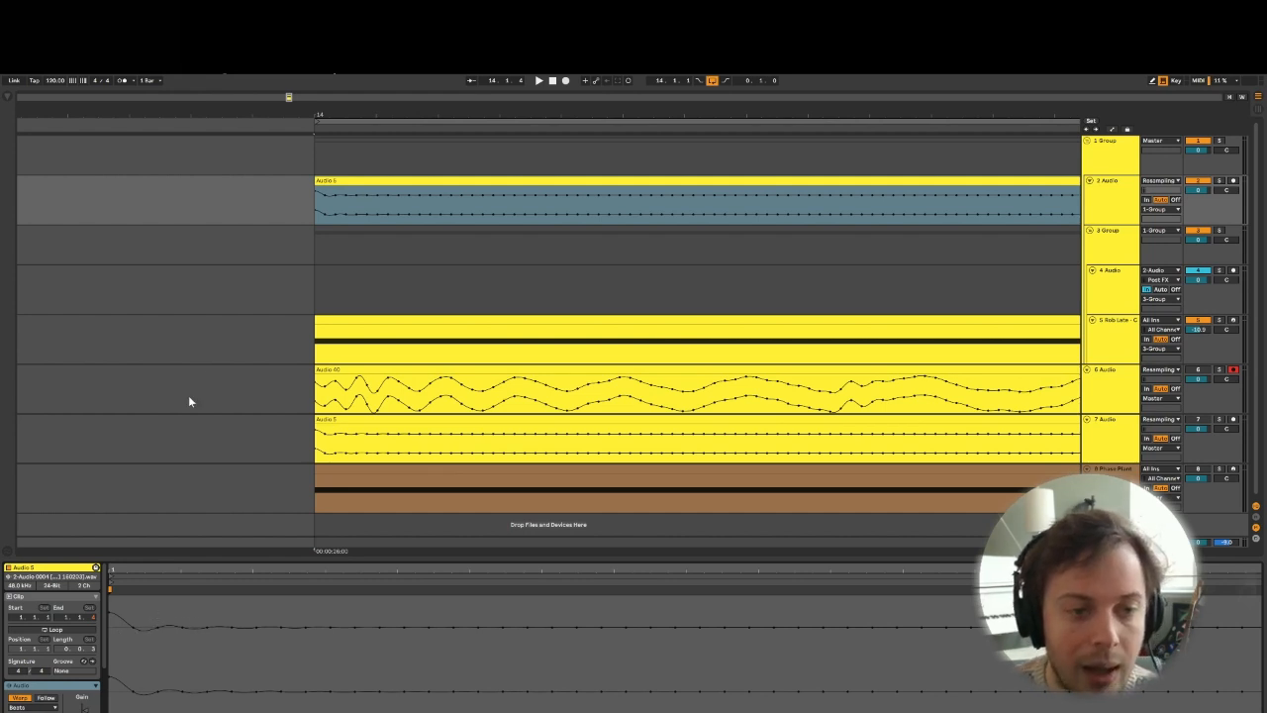
- Show the 2 Audio track's device chain and open the first five Disperser plug-in windows, spreading them out to compare their frequency settings
left_click_drag(363, 113, 363, 69)
double_click(1113, 199)
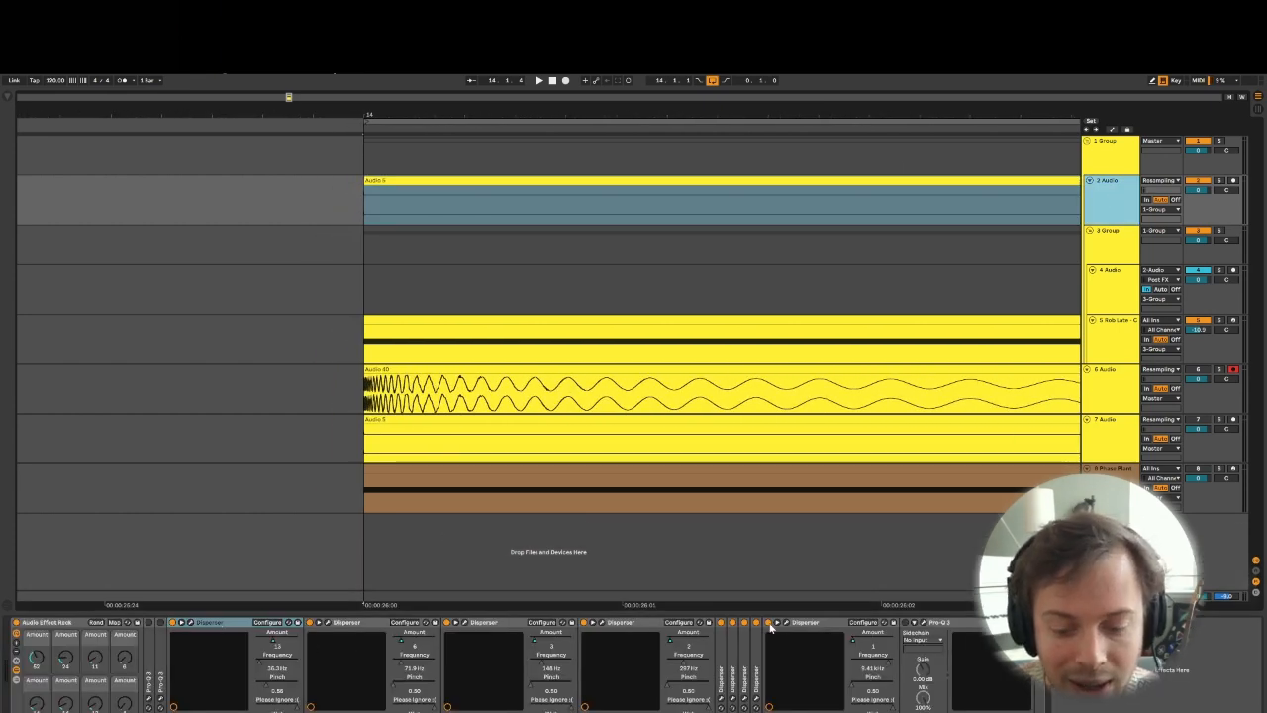
left_click(191, 623)
left_click(328, 624)
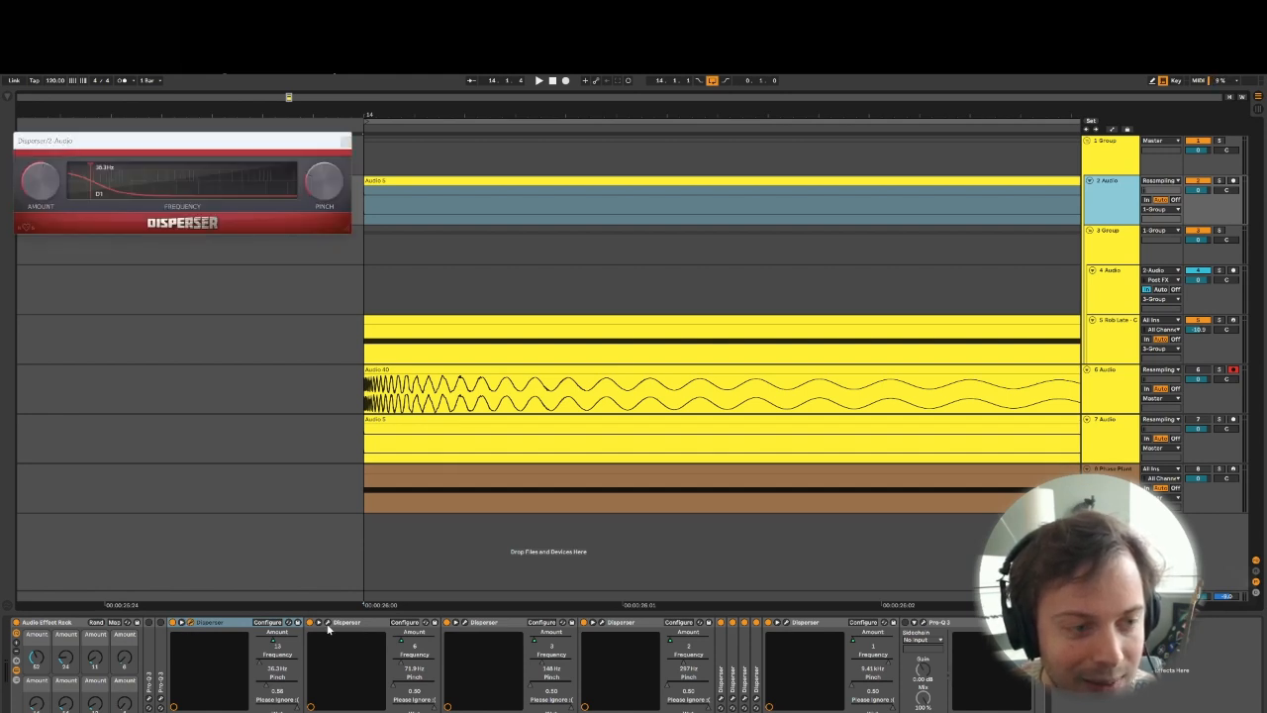
left_click(467, 624)
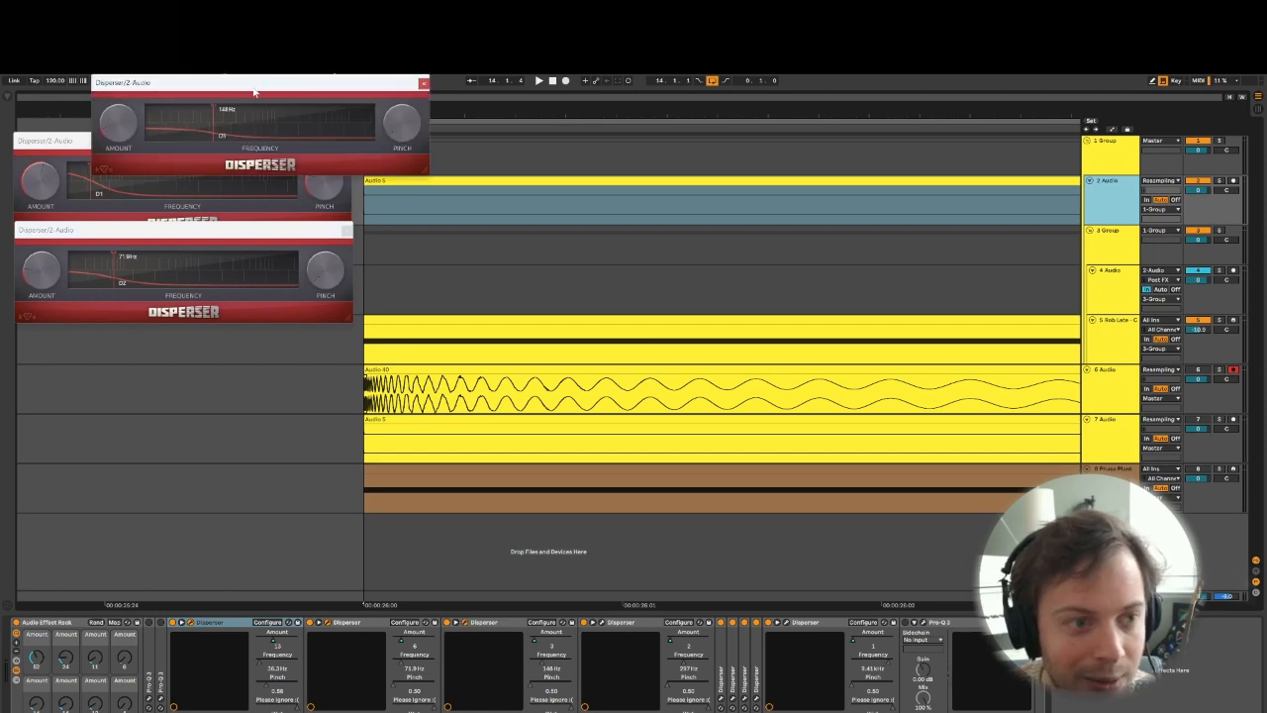
left_click_drag(254, 92, 351, 331)
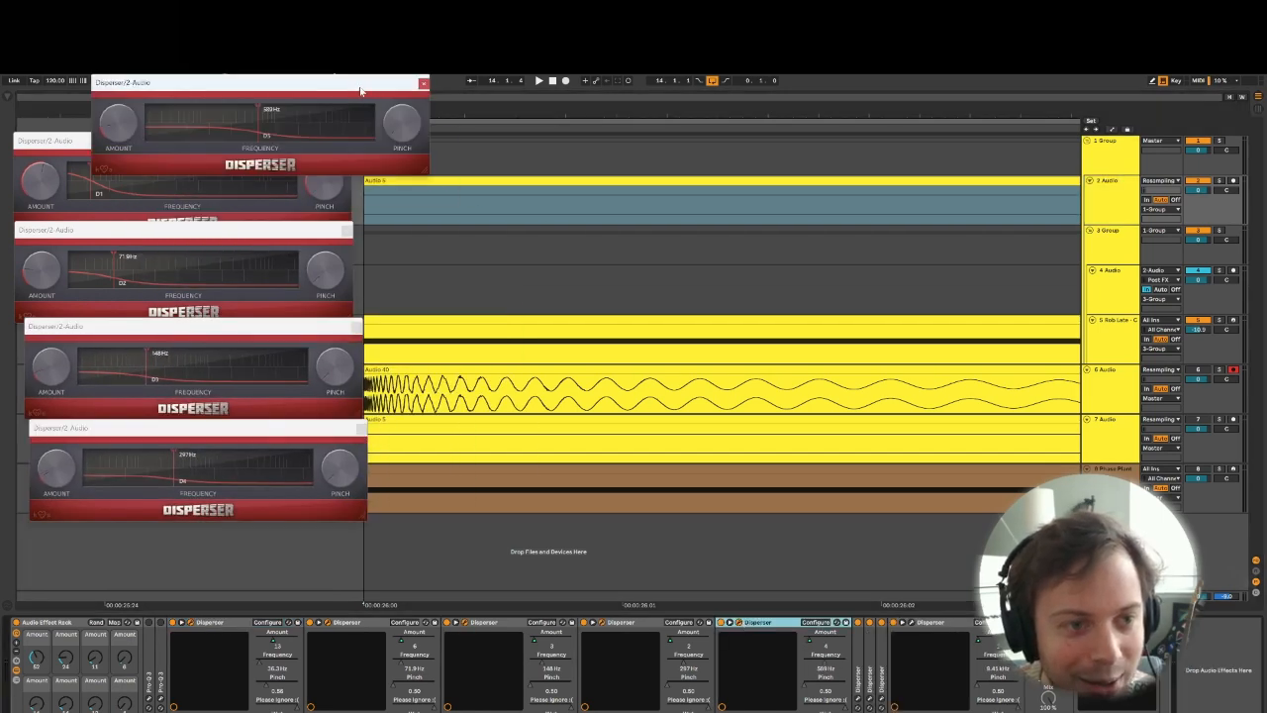
left_click_drag(360, 91, 653, 238)
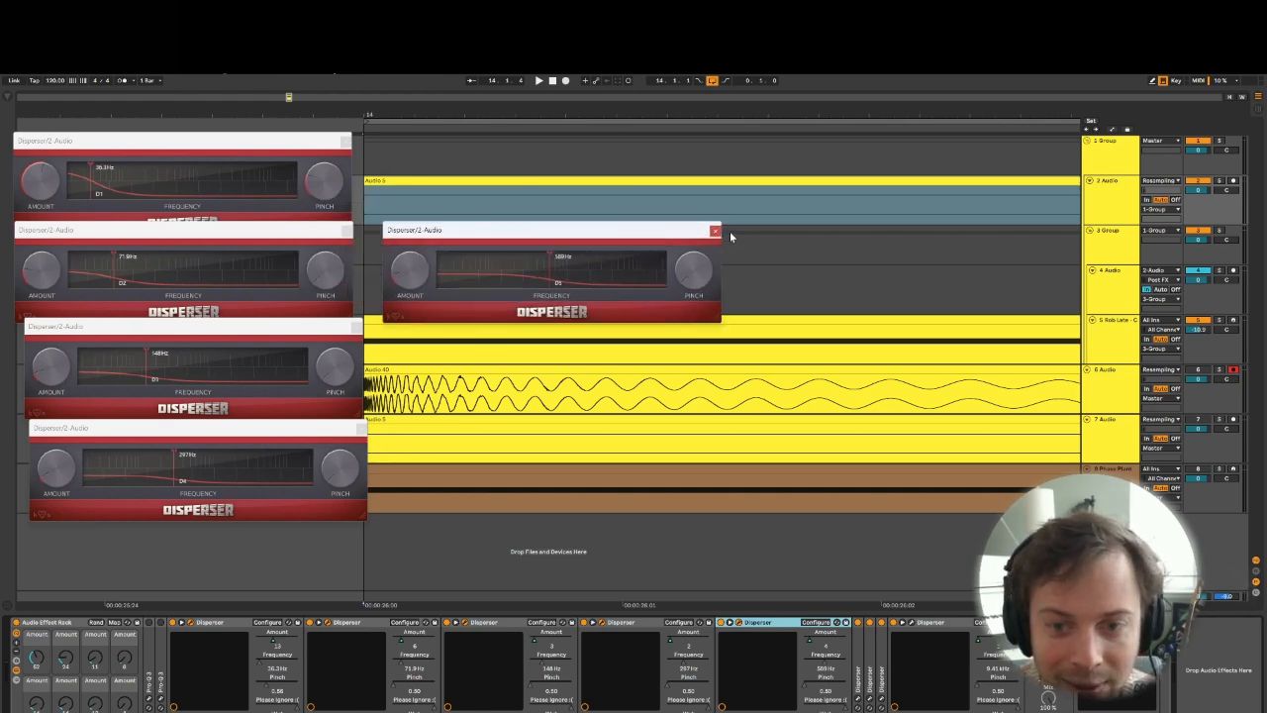
- Close all the open Disperser plug-in windows
left_click(716, 232)
left_click(361, 428)
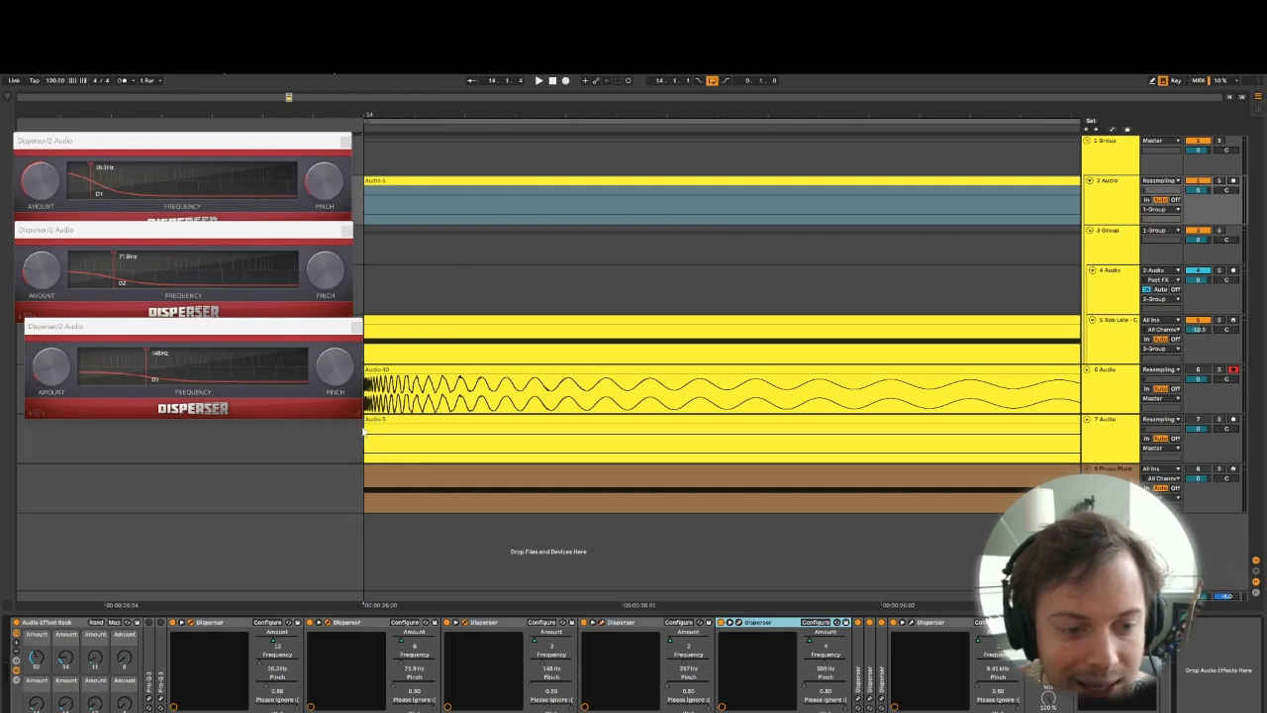
left_click(358, 329)
left_click(347, 230)
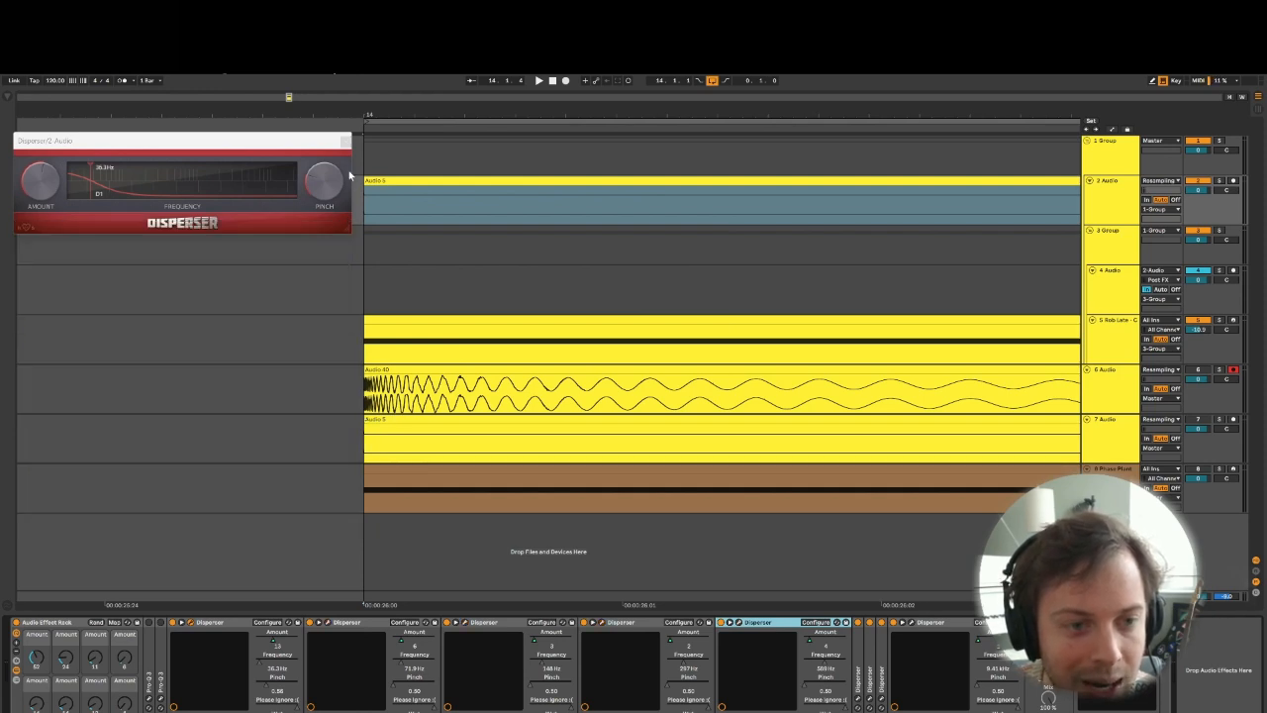
left_click(345, 142)
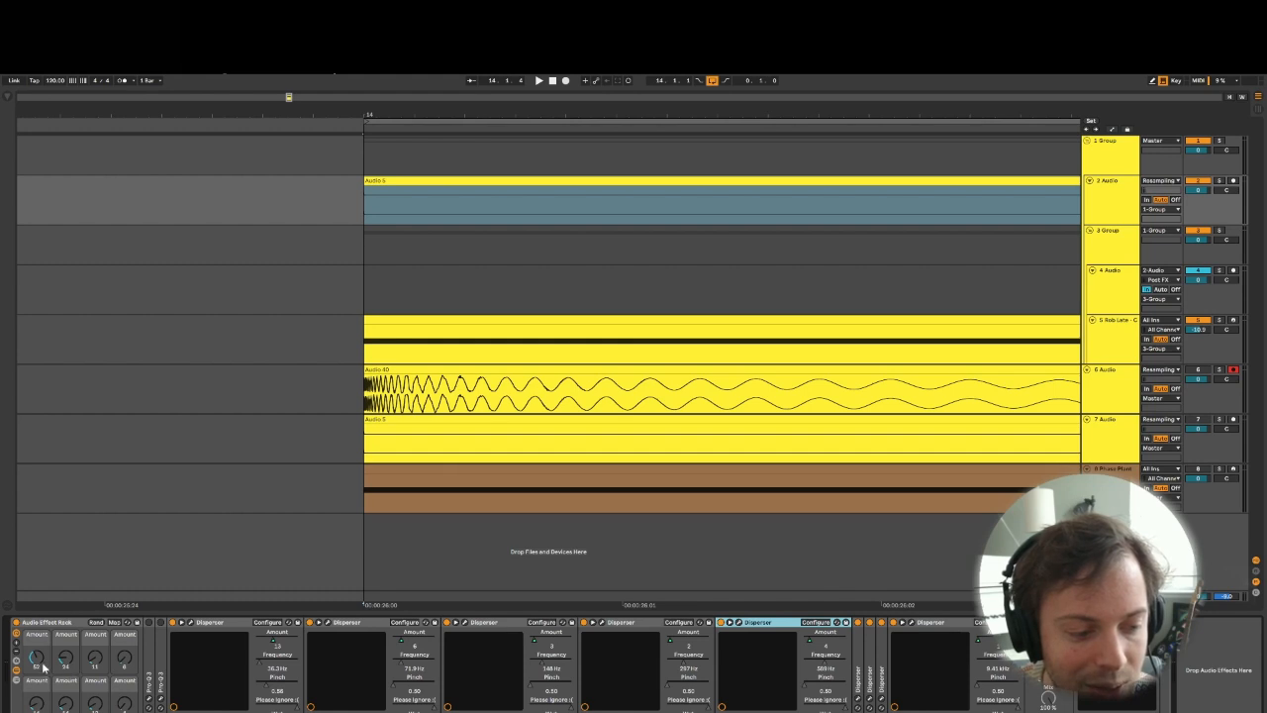
- Solo the 2 Audio track and sweep the Audio Effect Rack's first Amount macro up to 127 and back to about 48
left_click(1222, 183)
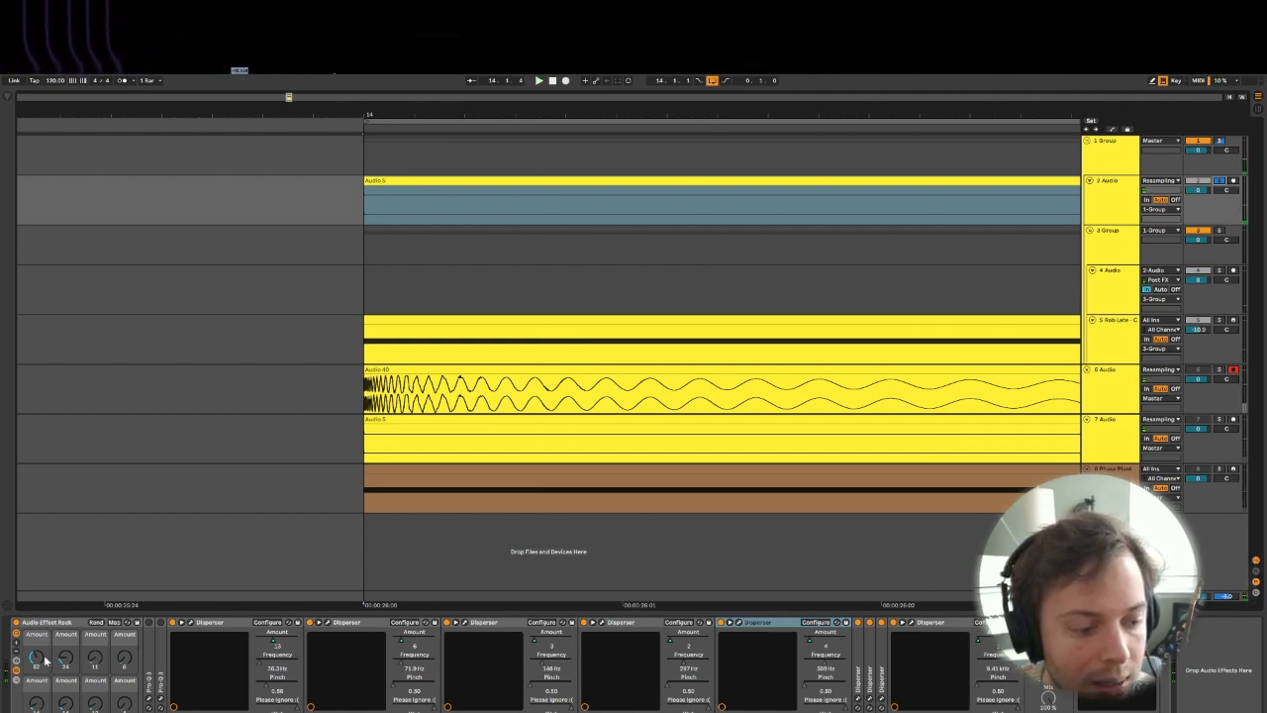
left_click_drag(36, 659, 37, 708)
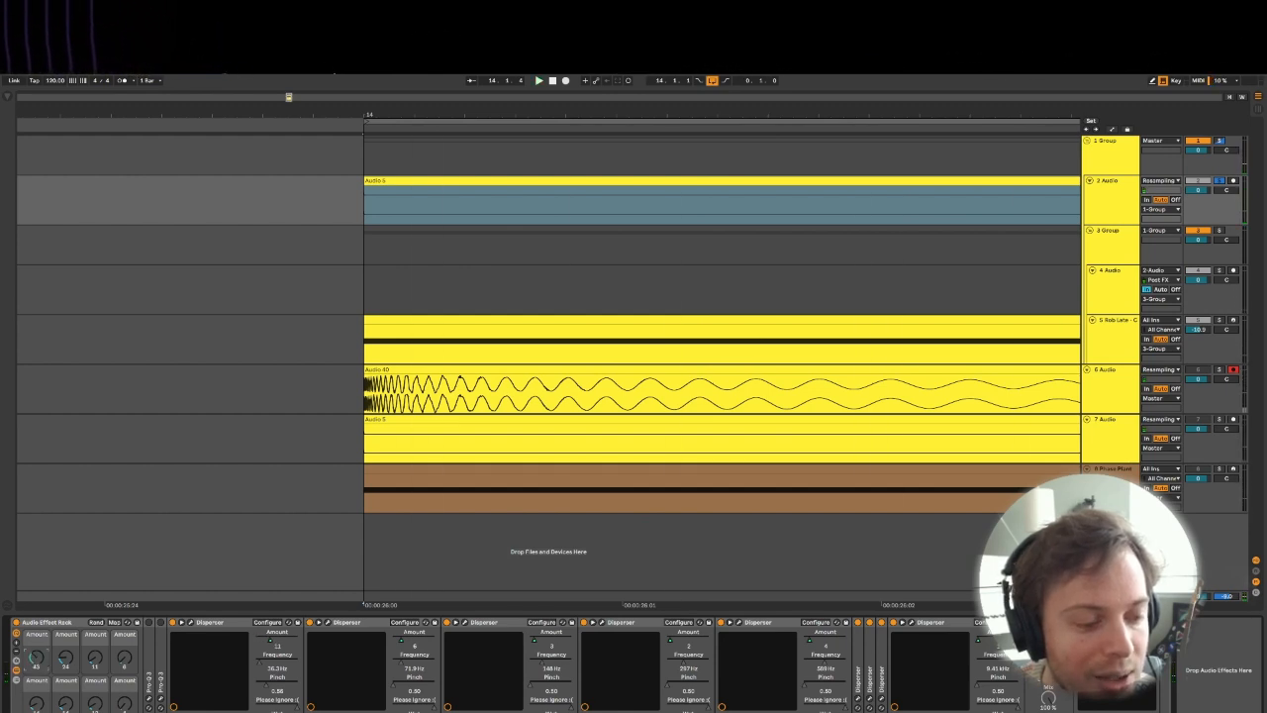
left_click_drag(37, 658, 36, 578)
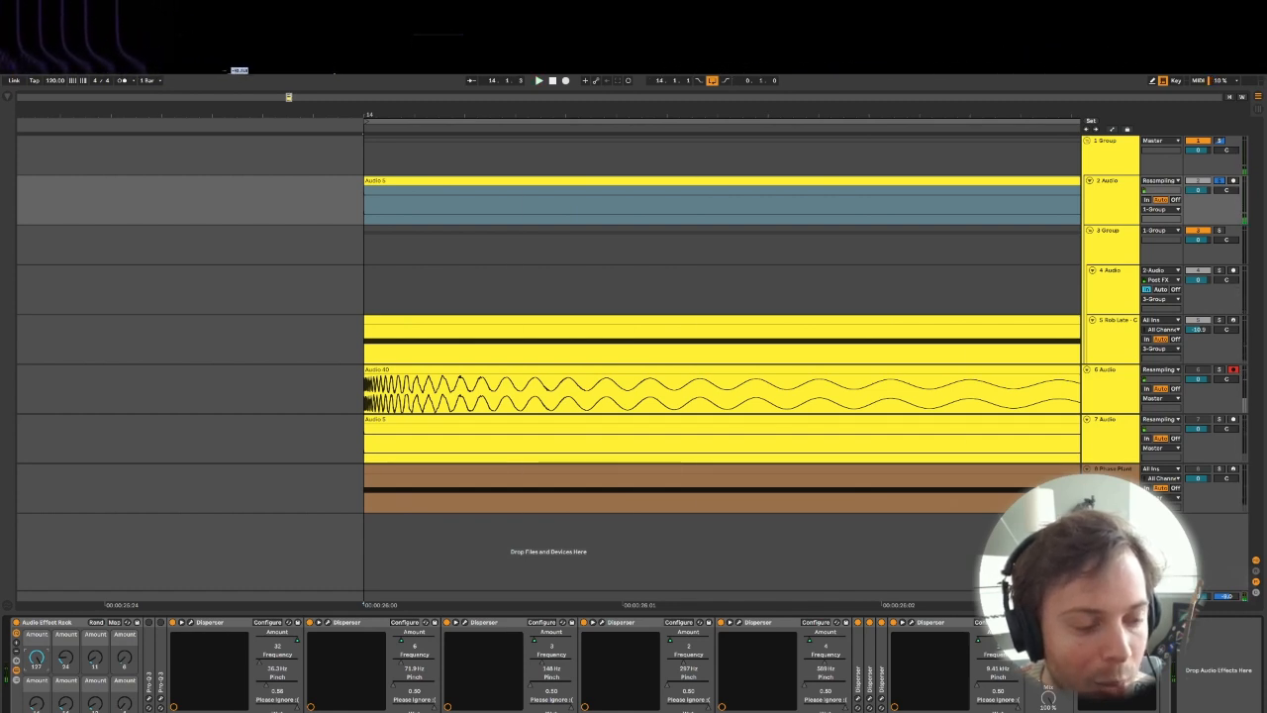
left_click_drag(36, 659, 37, 708)
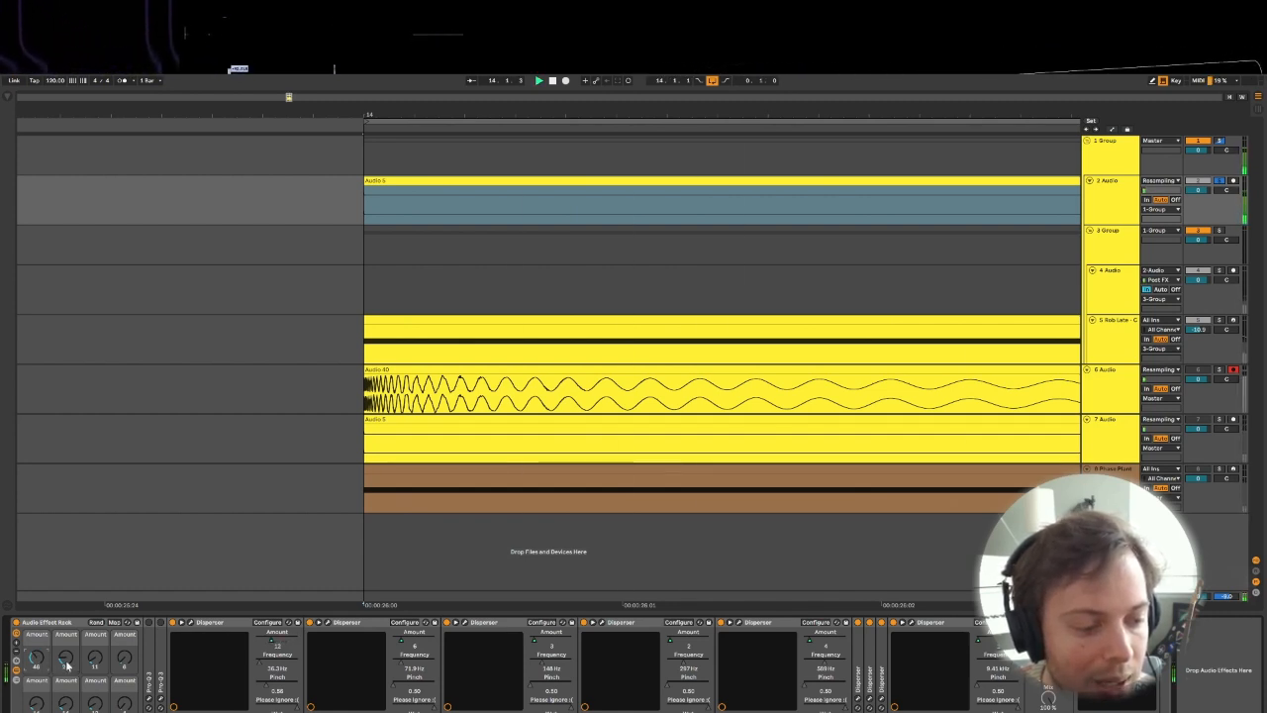
- Raise the other Amount macros during playback, then reduce the second, third and fourth to about 63, 69 and 11
left_click_drag(66, 658, 66, 581)
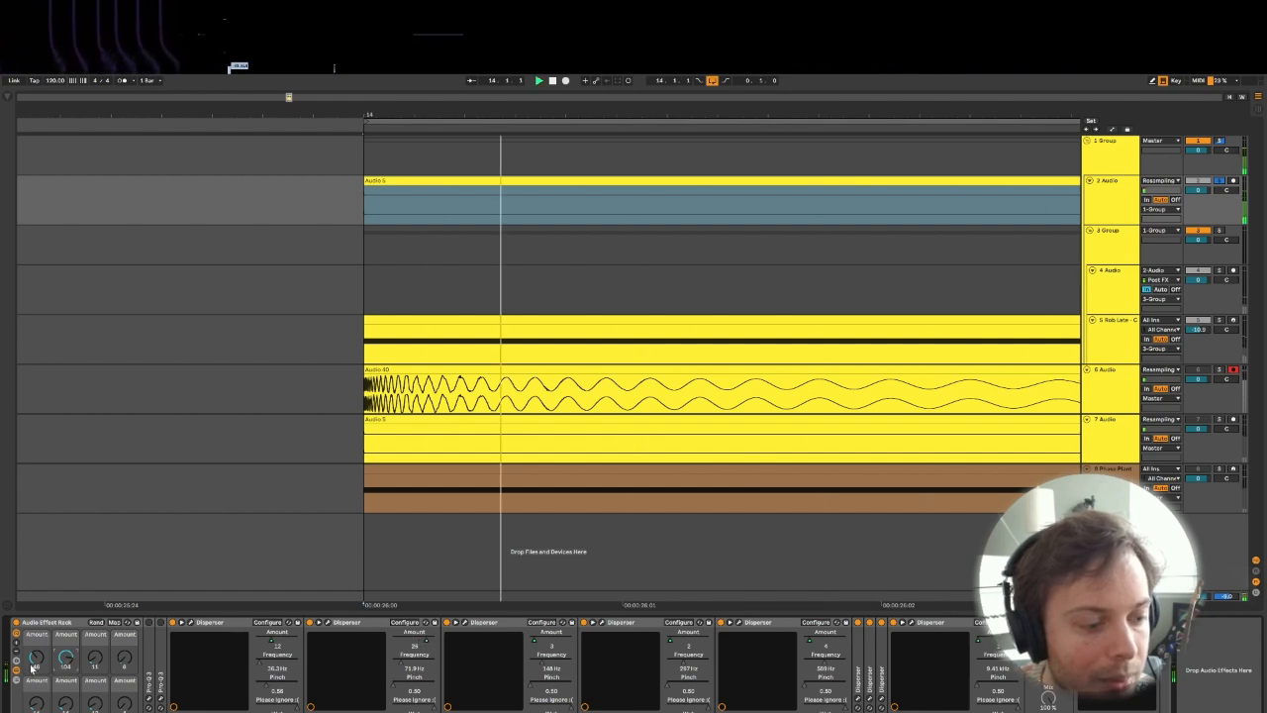
left_click_drag(95, 658, 95, 608)
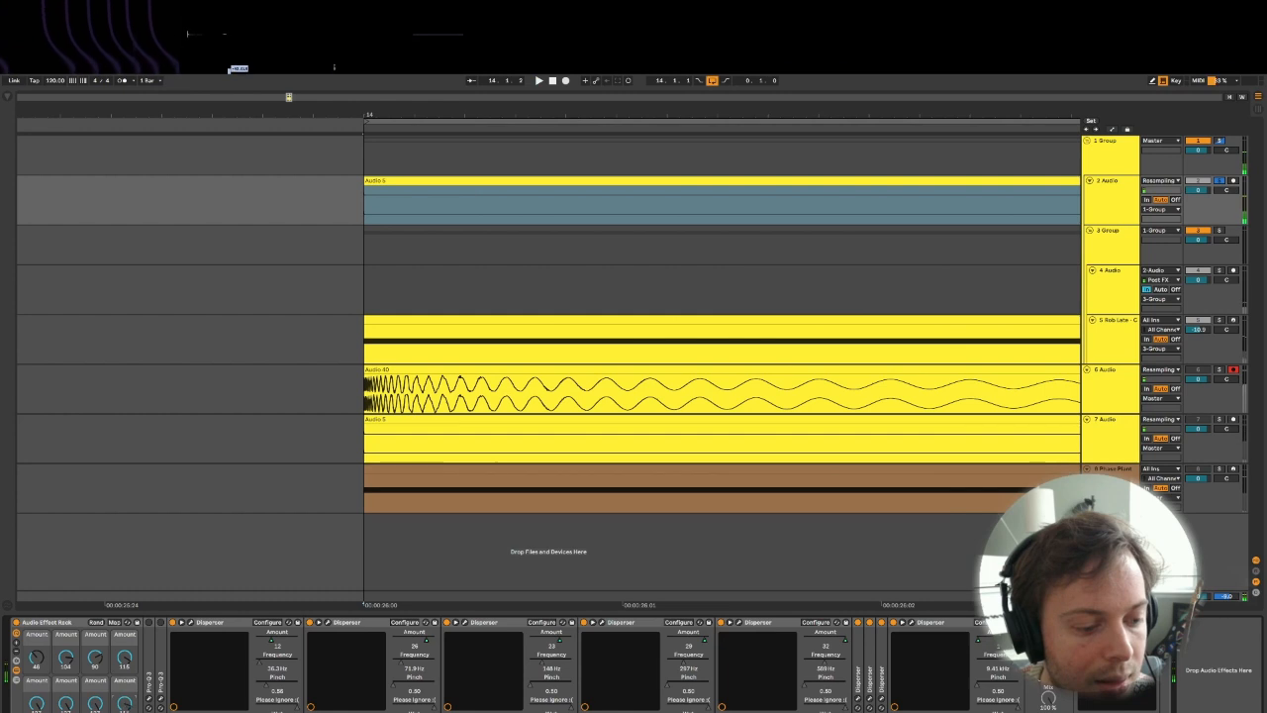
key("space")
left_click_drag(91, 707, 37, 712)
left_click_drag(123, 661, 64, 677)
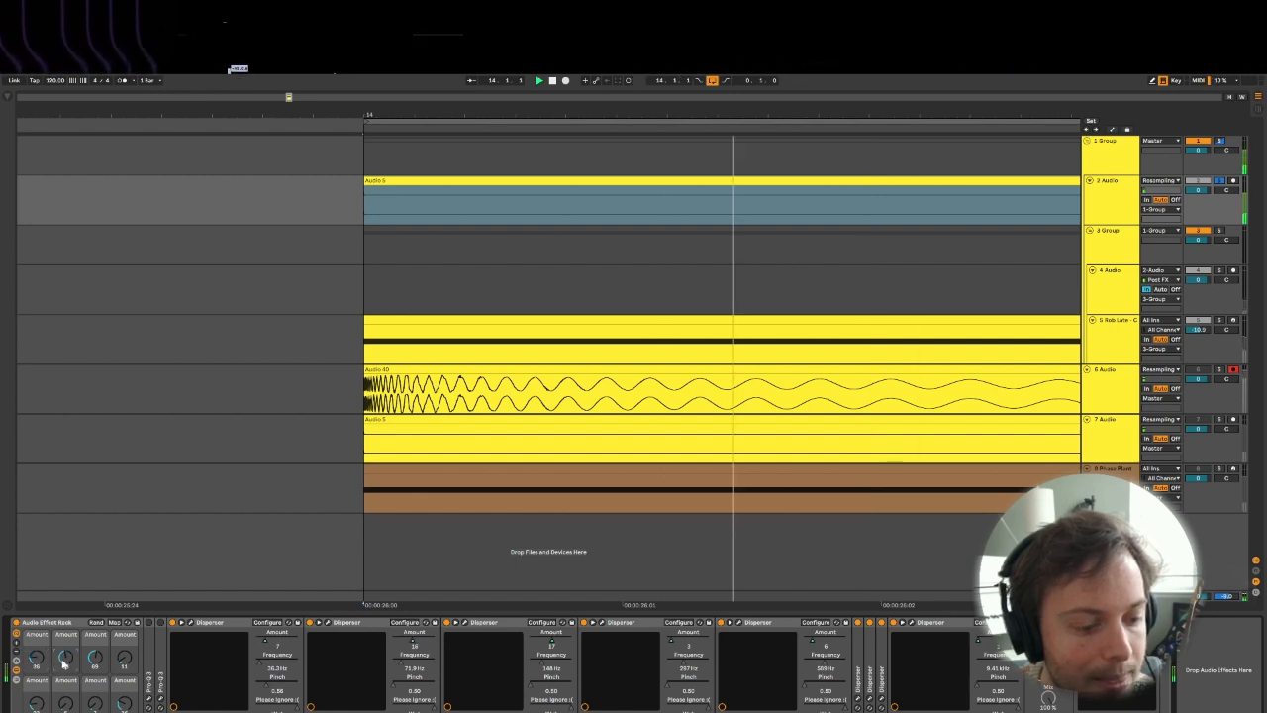
- Unfold the first Pro-Q 3 ahead of the Dispersers, switch it on and audition its filter curve with the plug-in window open
double_click(155, 646)
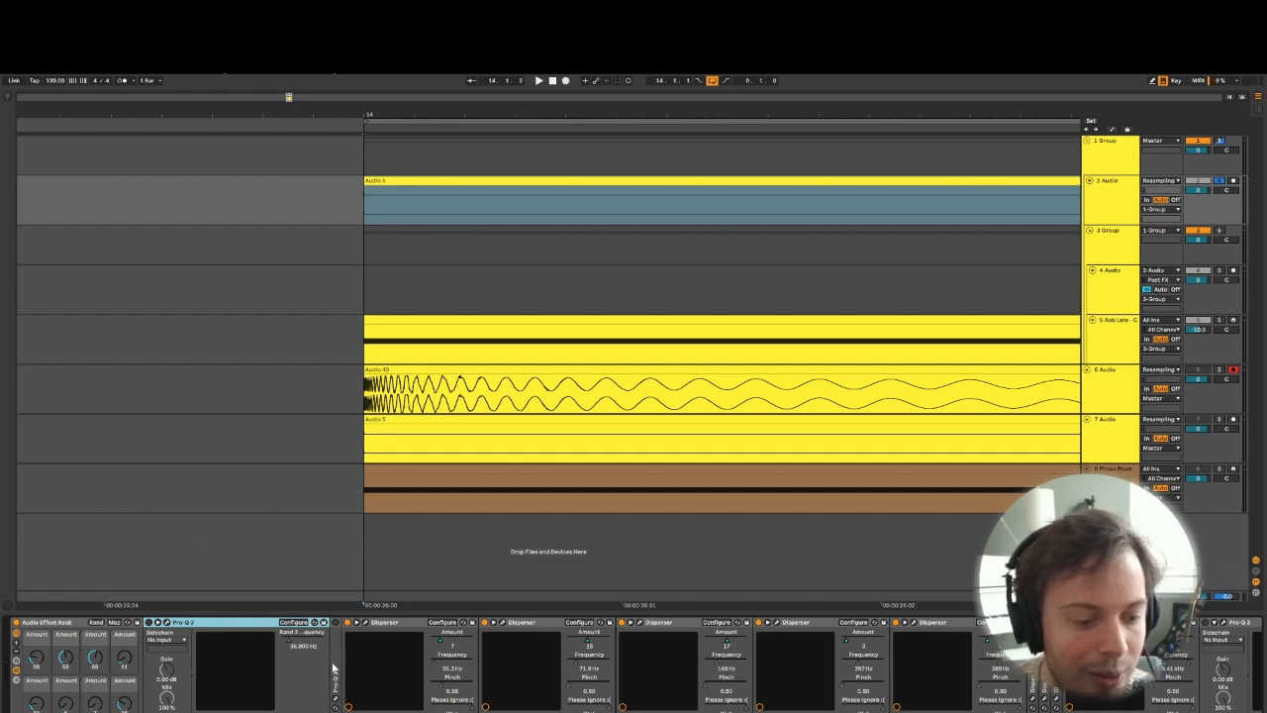
left_click(167, 623)
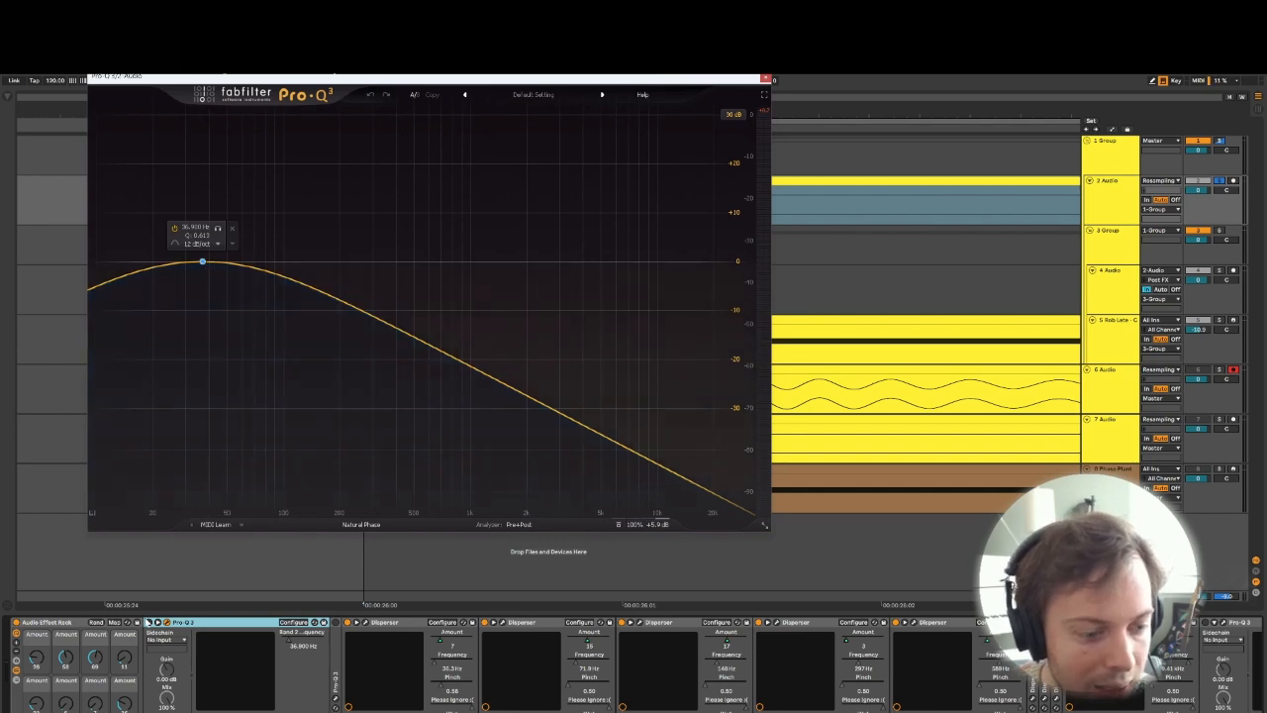
key("space")
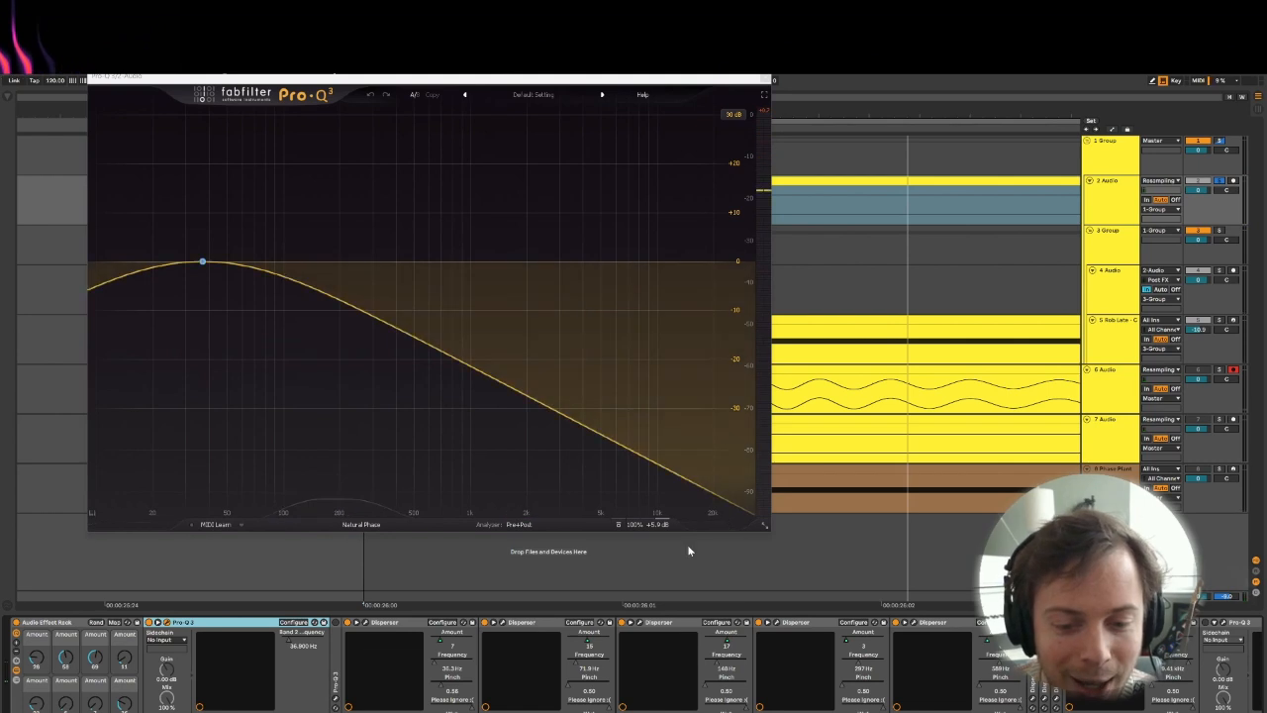
mouse_move(648, 485)
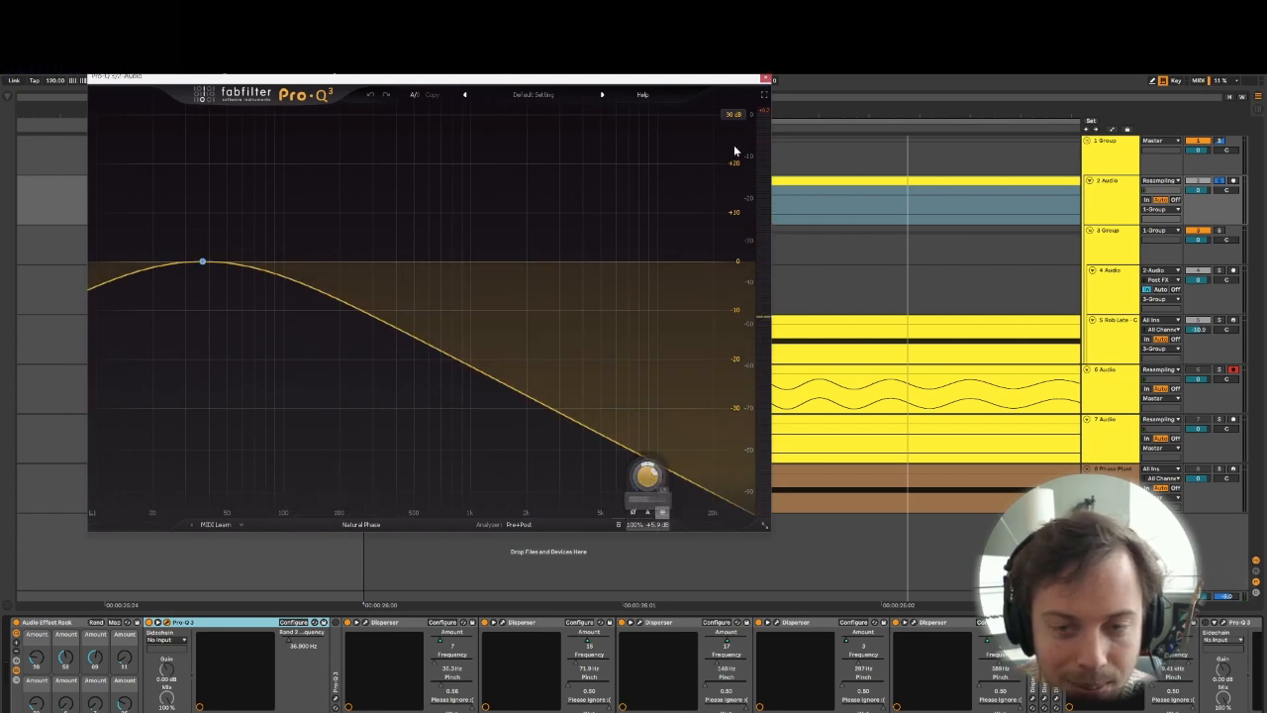
left_click(767, 81)
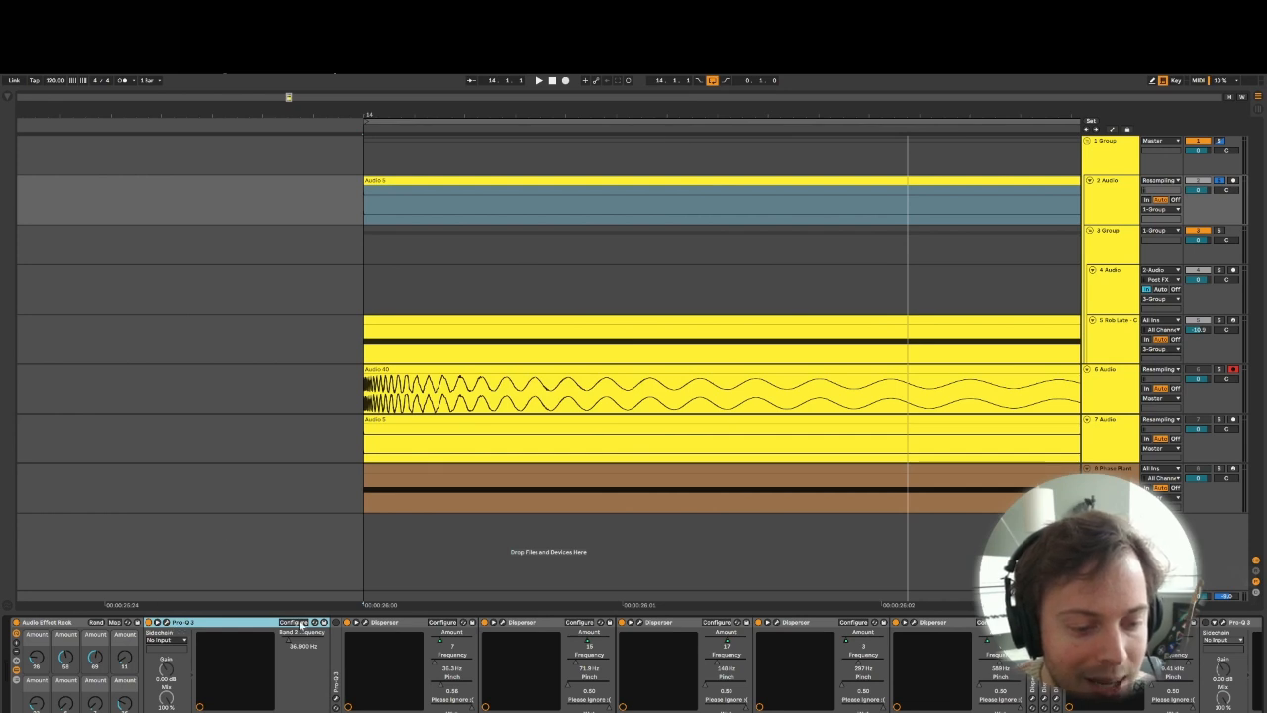
- Unfold the second Pro-Q 3 and examine its low-cut filter in the plug-in window
key("ctrl+d")
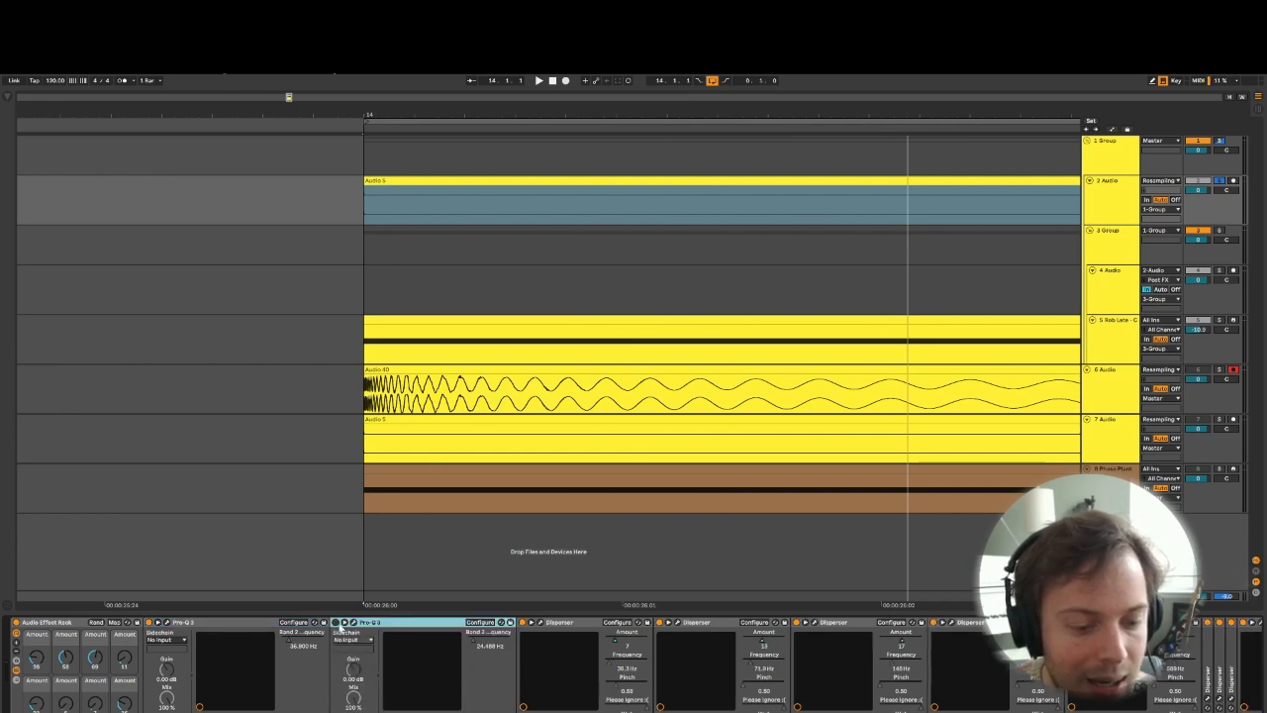
left_click(353, 623)
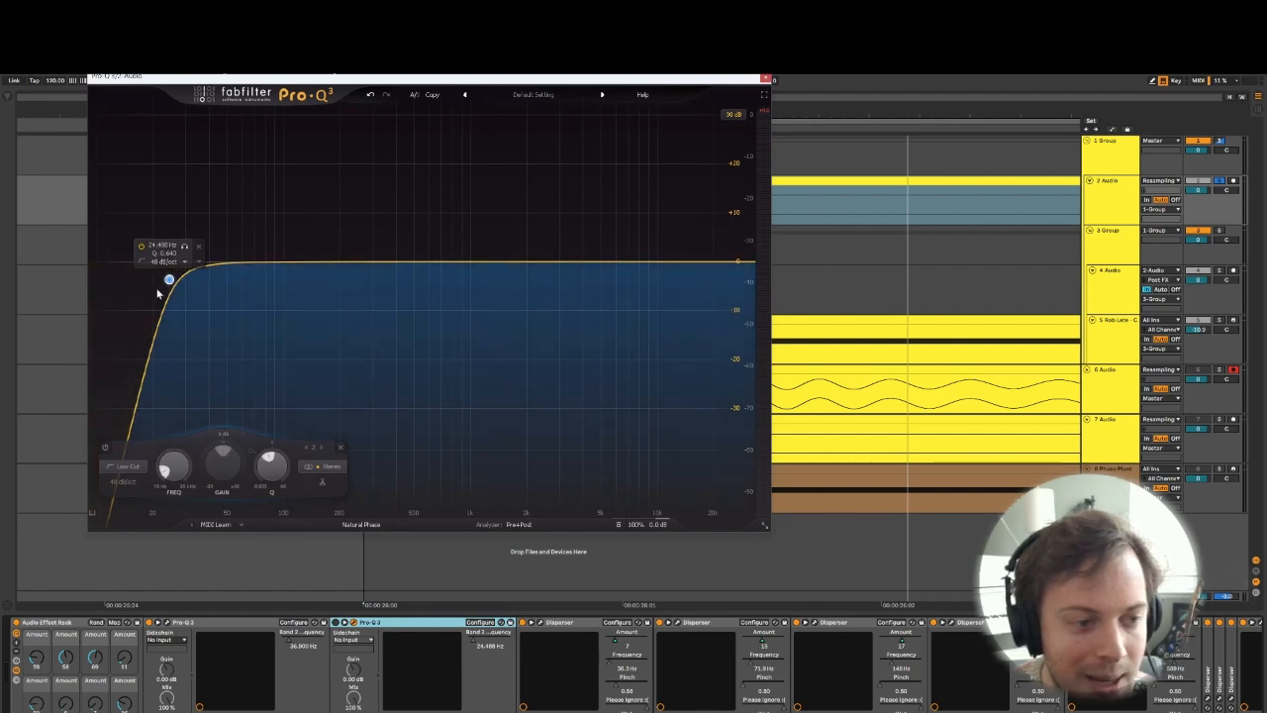
left_click(765, 77)
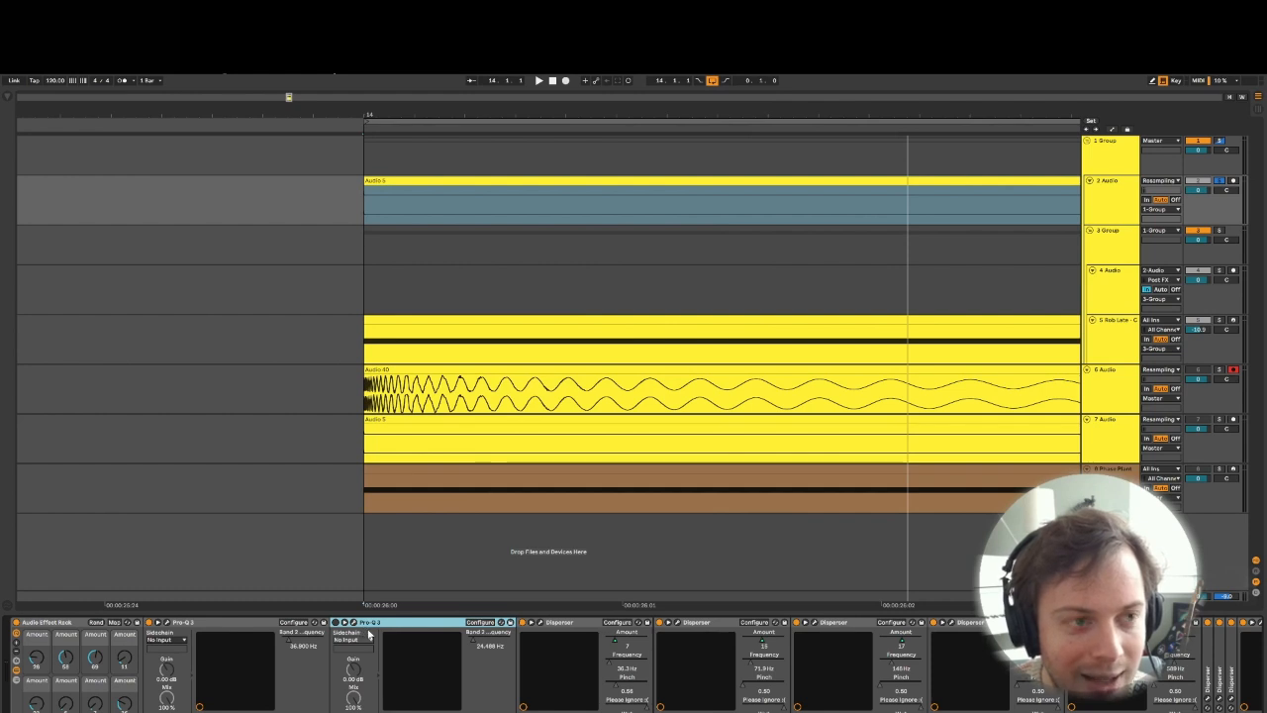
- Raise the Pinch of the first Disperser in the chain to about 4 and audition the result
left_click(540, 624)
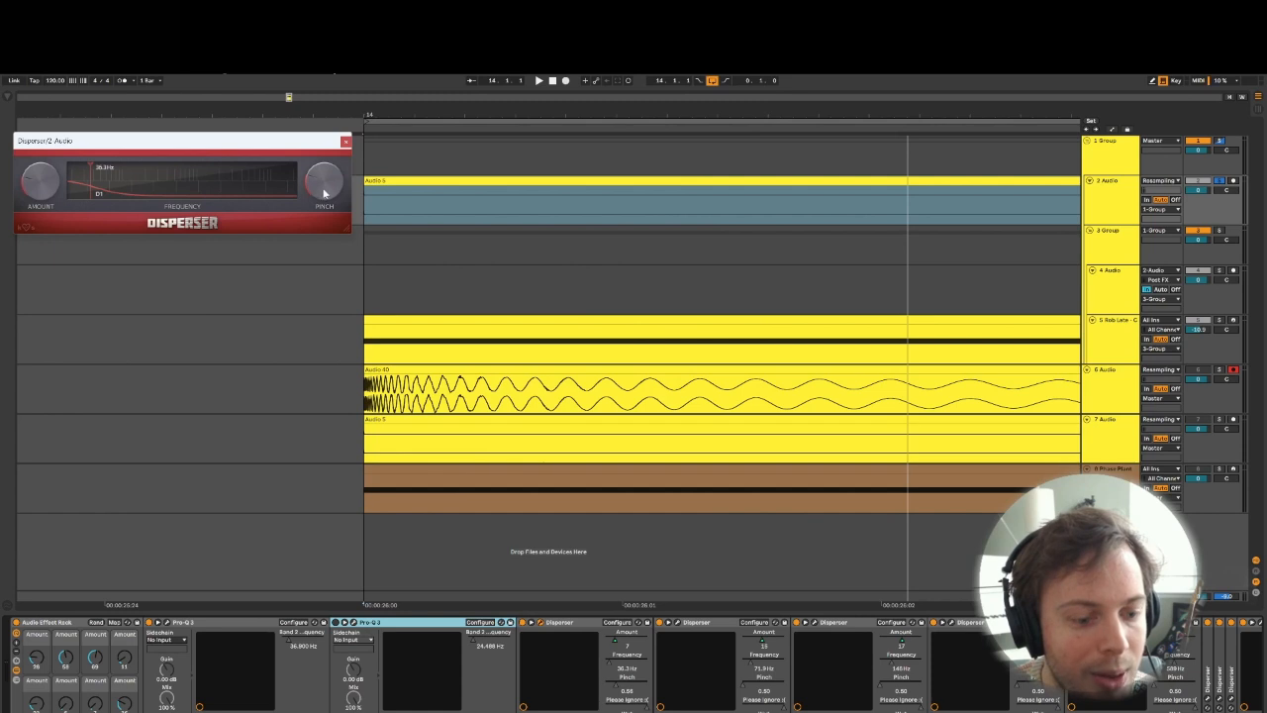
left_click_drag(324, 189, 323, 149)
key("space")
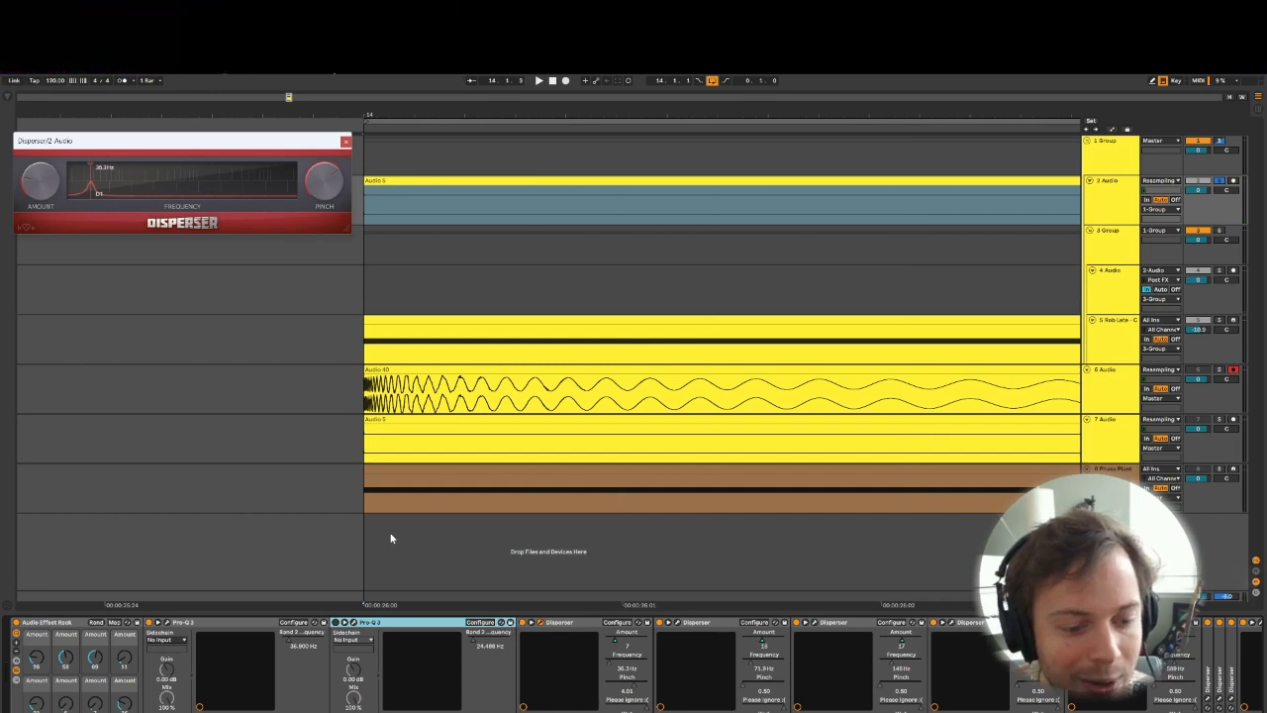
- Switch on the second Pro-Q 3 and play the loop to hear its low cut before the Dispersers
left_click(337, 623)
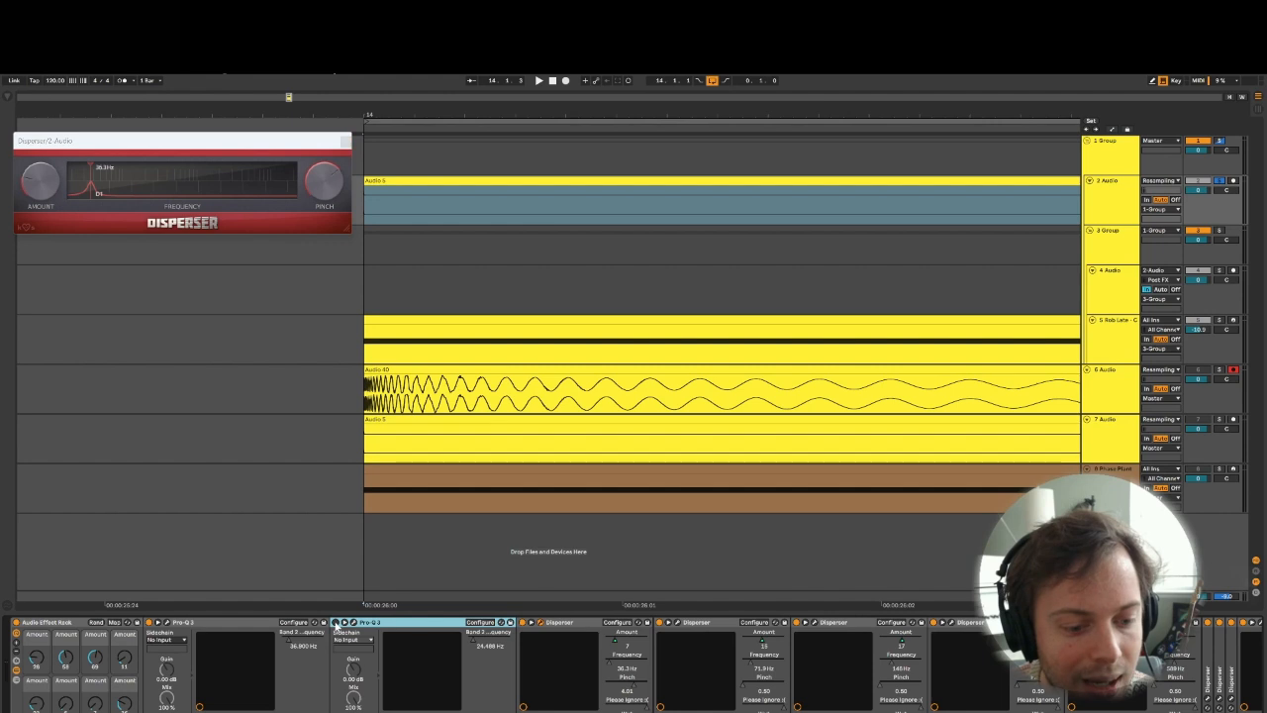
key("space")
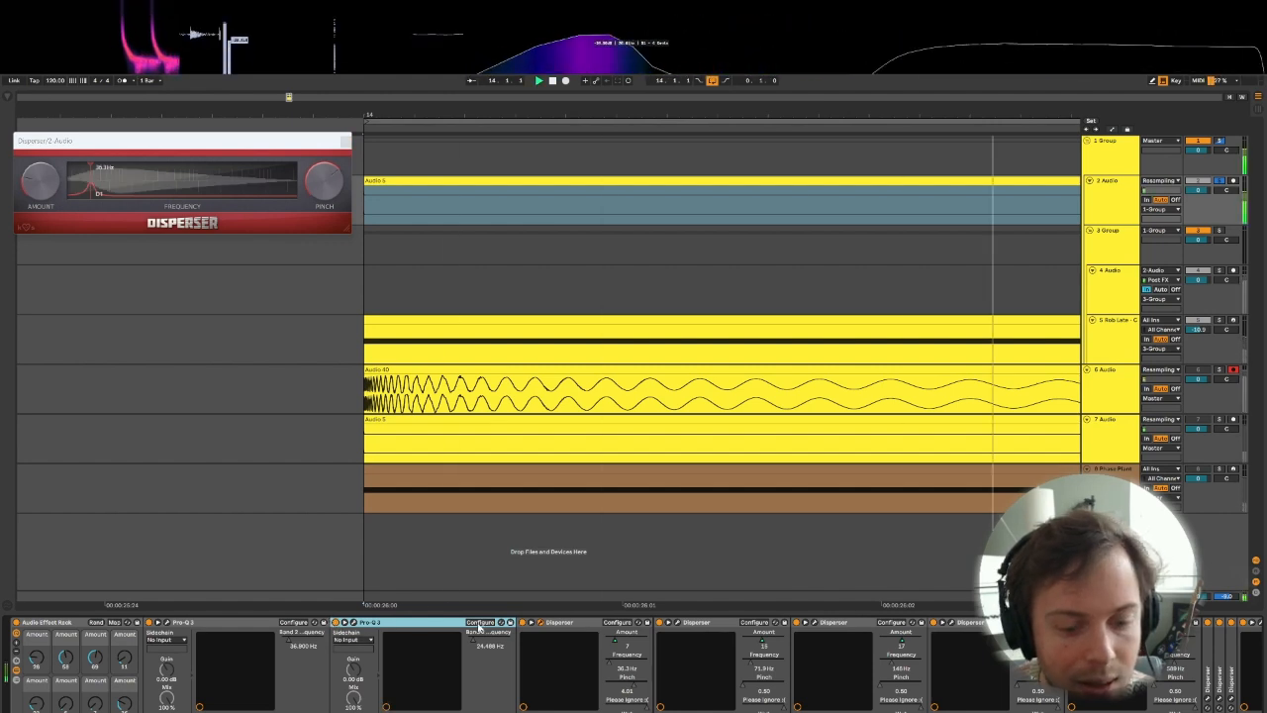
key("space")
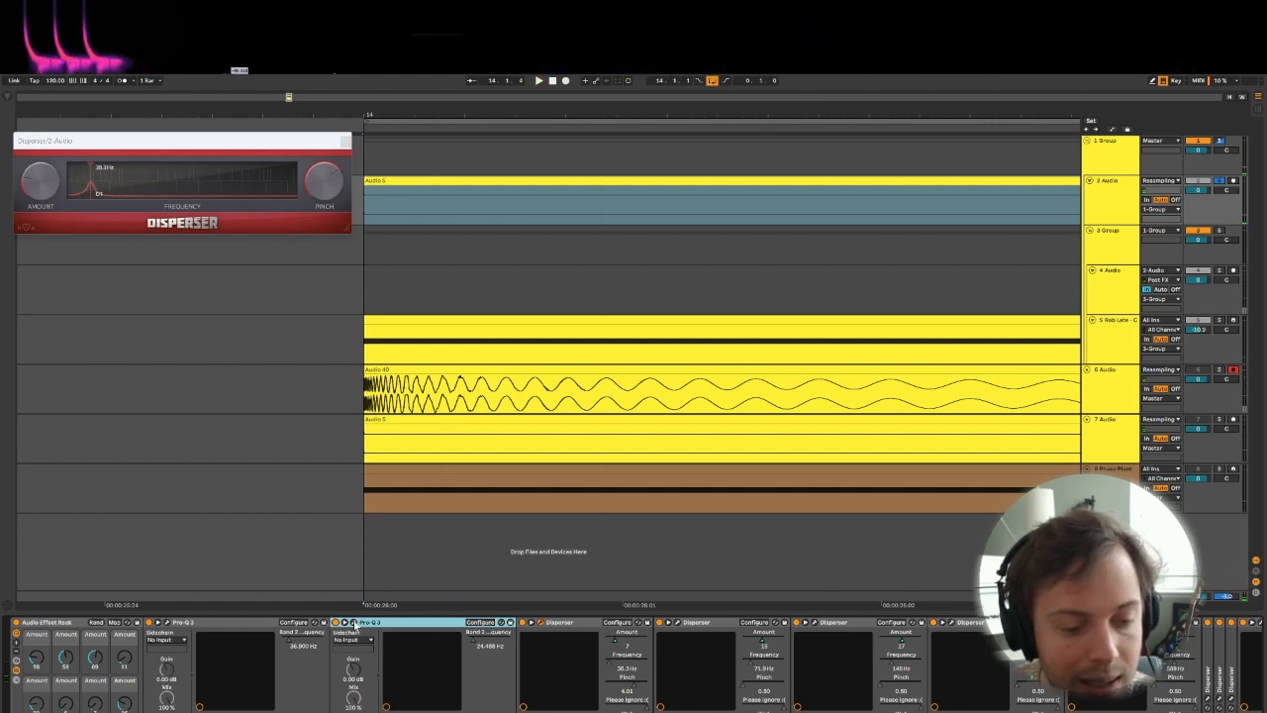
- Steepen the second Pro-Q 3's low-cut slope to 72 dB/oct and play the loop to audition it
left_click(354, 622)
left_click(116, 479)
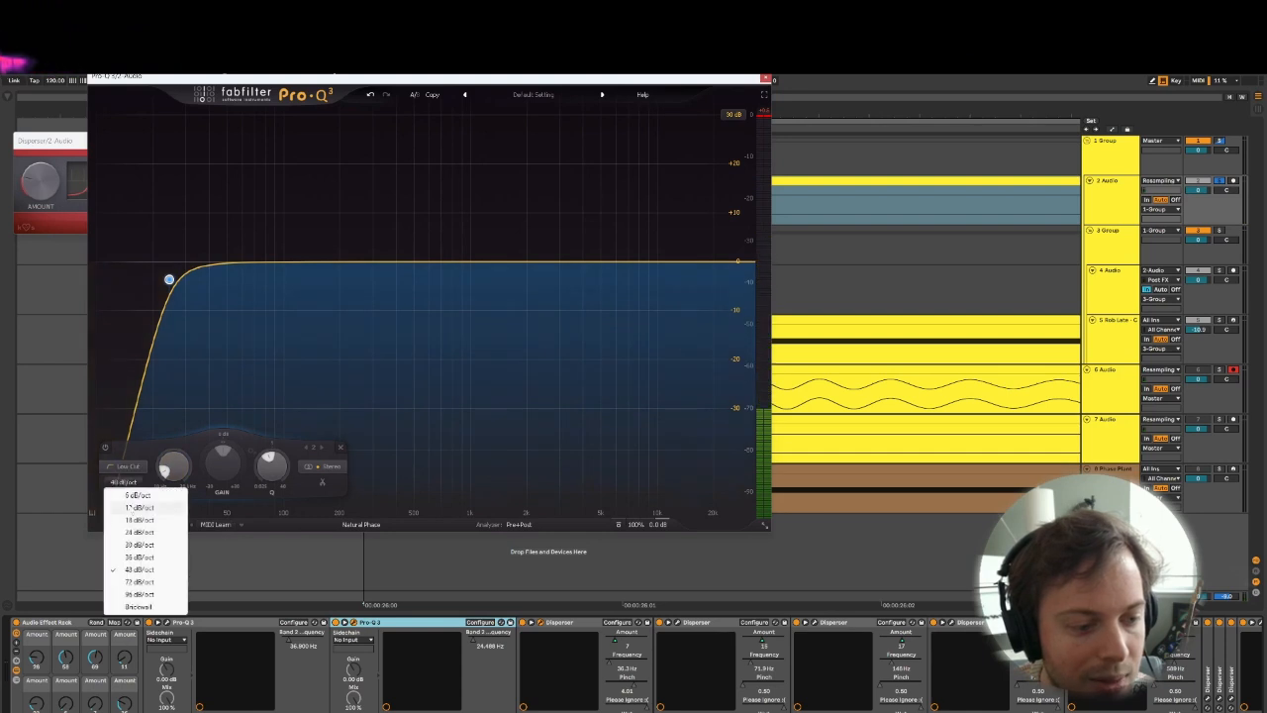
left_click(139, 583)
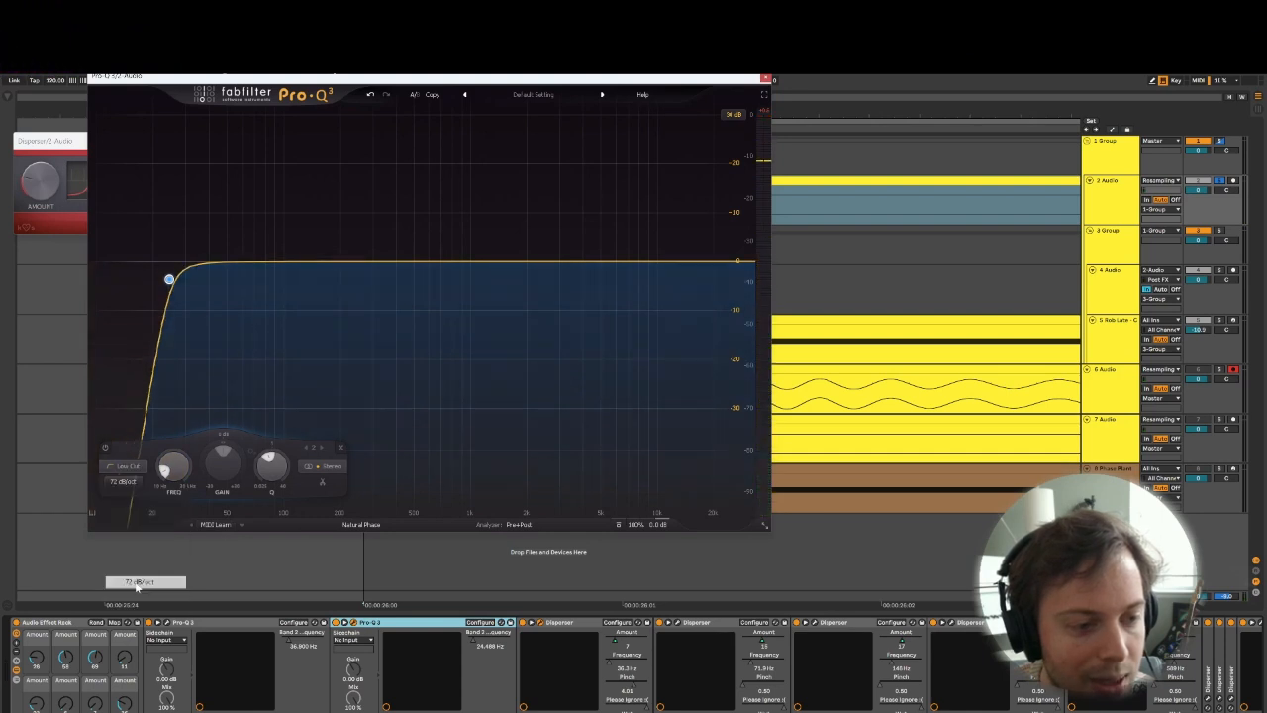
left_click(765, 78)
key("space")
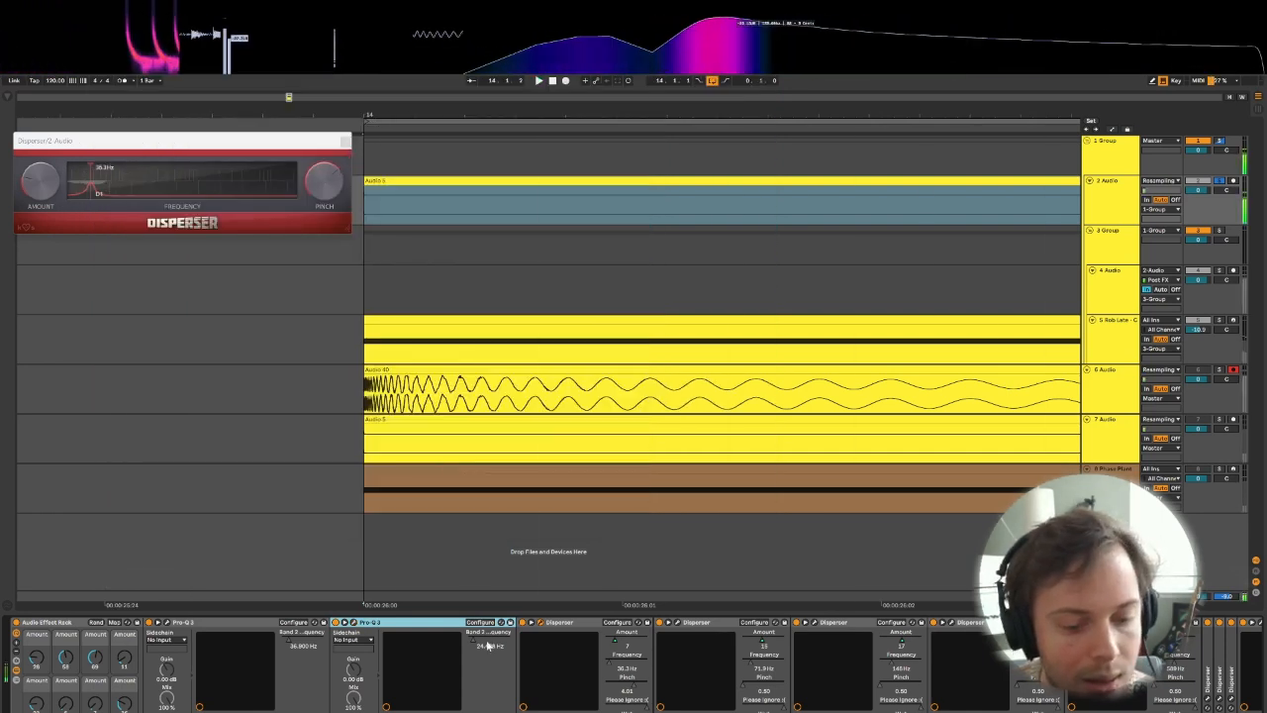
key("space")
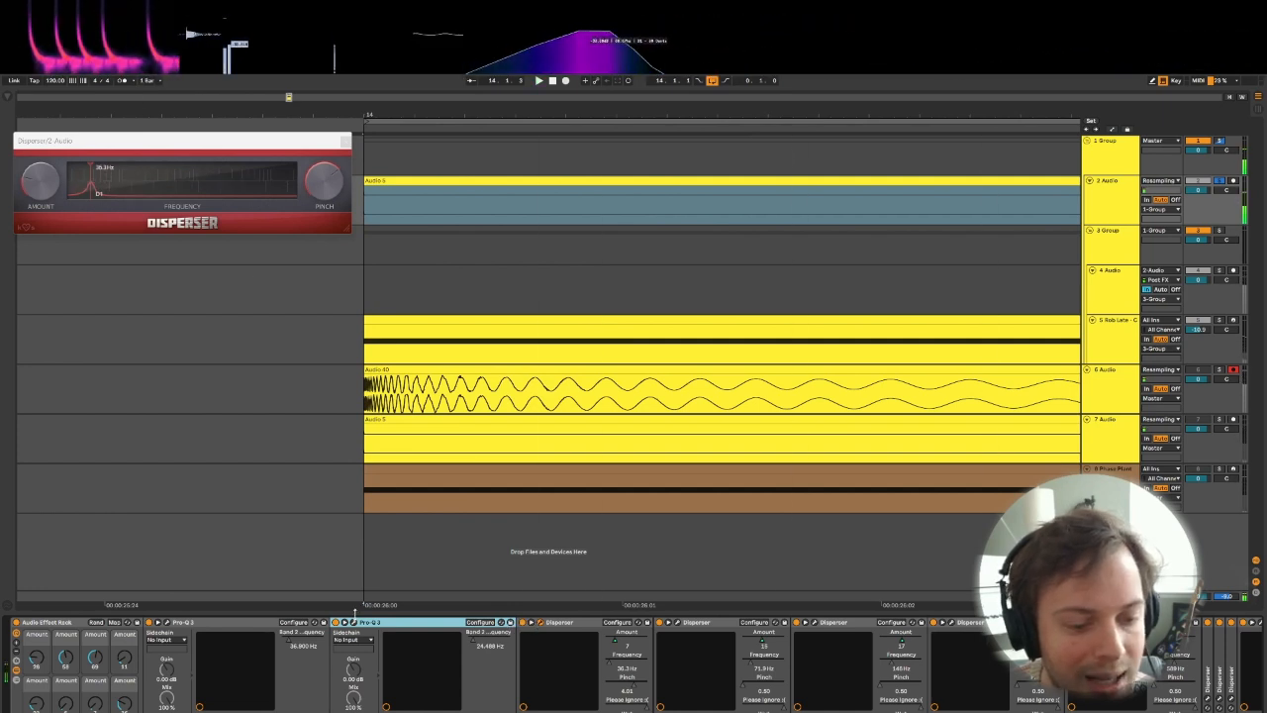
- Move the second Pro-Q 3's low cut up to about 31.2 Hz, set its slope to 96 dB/oct and audition it
left_click(353, 623)
left_click_drag(171, 282, 190, 281)
key("space")
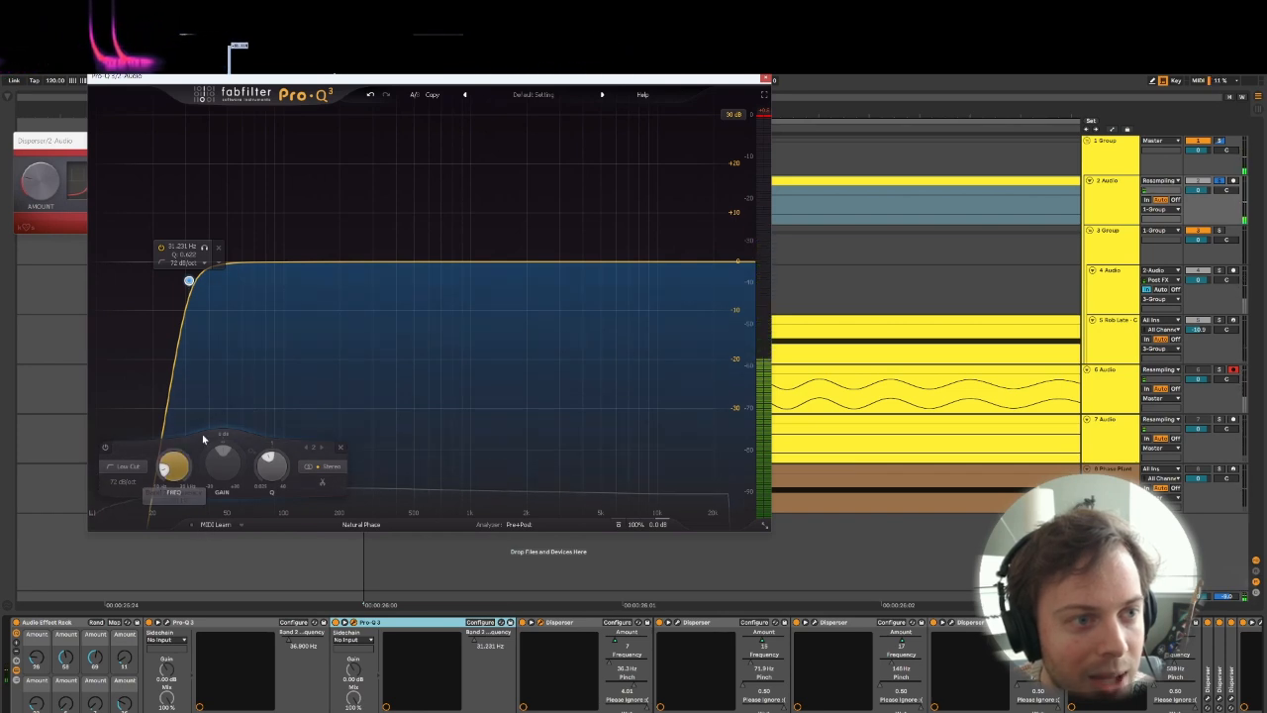
left_click(125, 483)
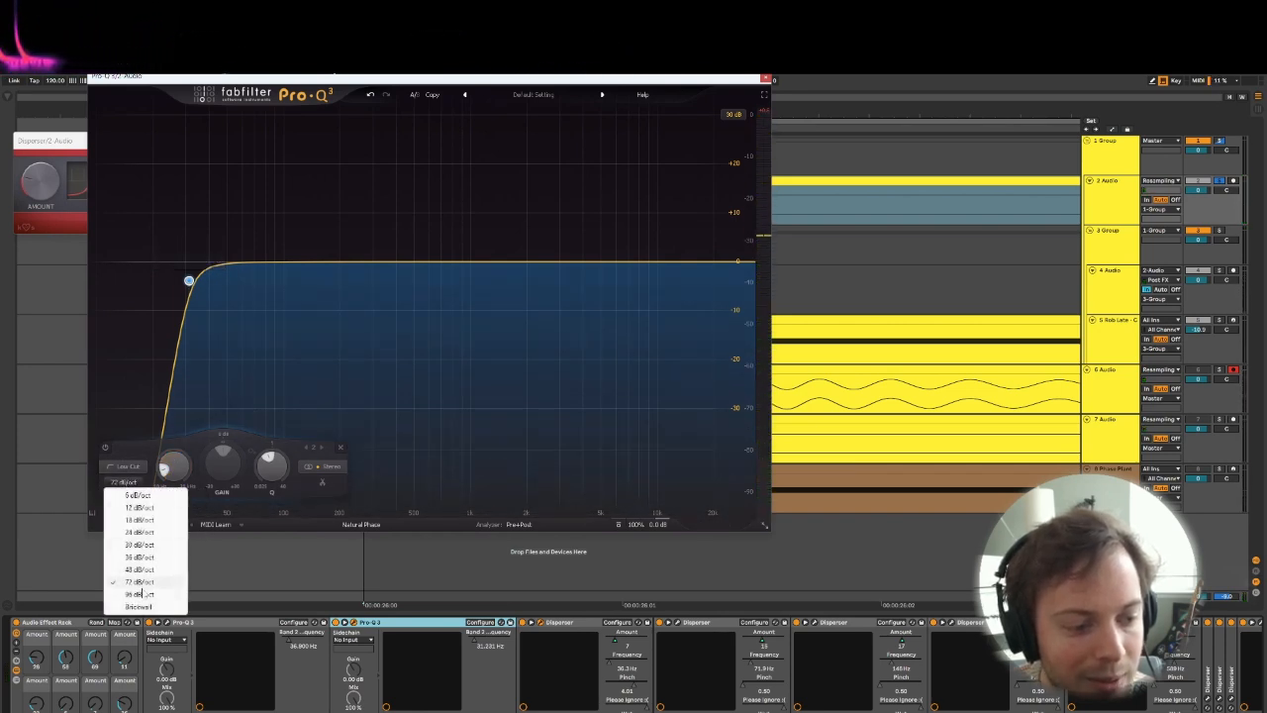
left_click(127, 591)
key("space")
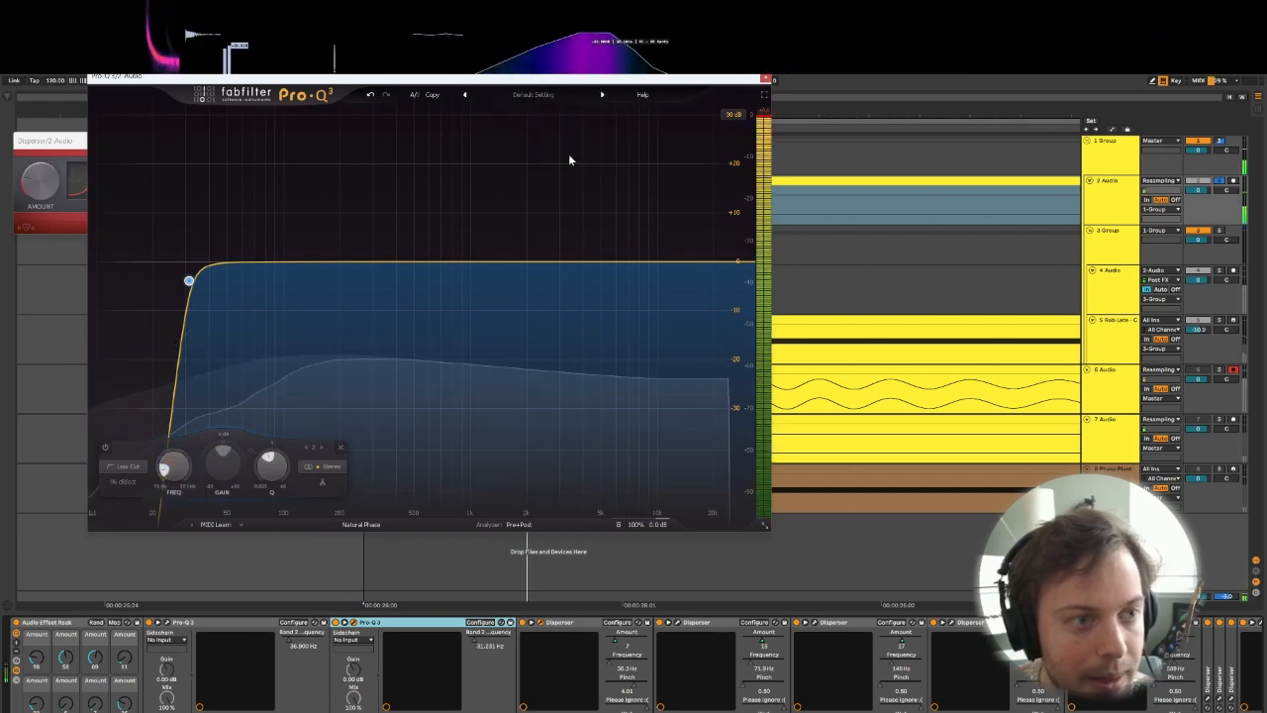
- Lower the Pinch of the first Disperser in the chain to about 0.5 while the loop plays
left_click(764, 78)
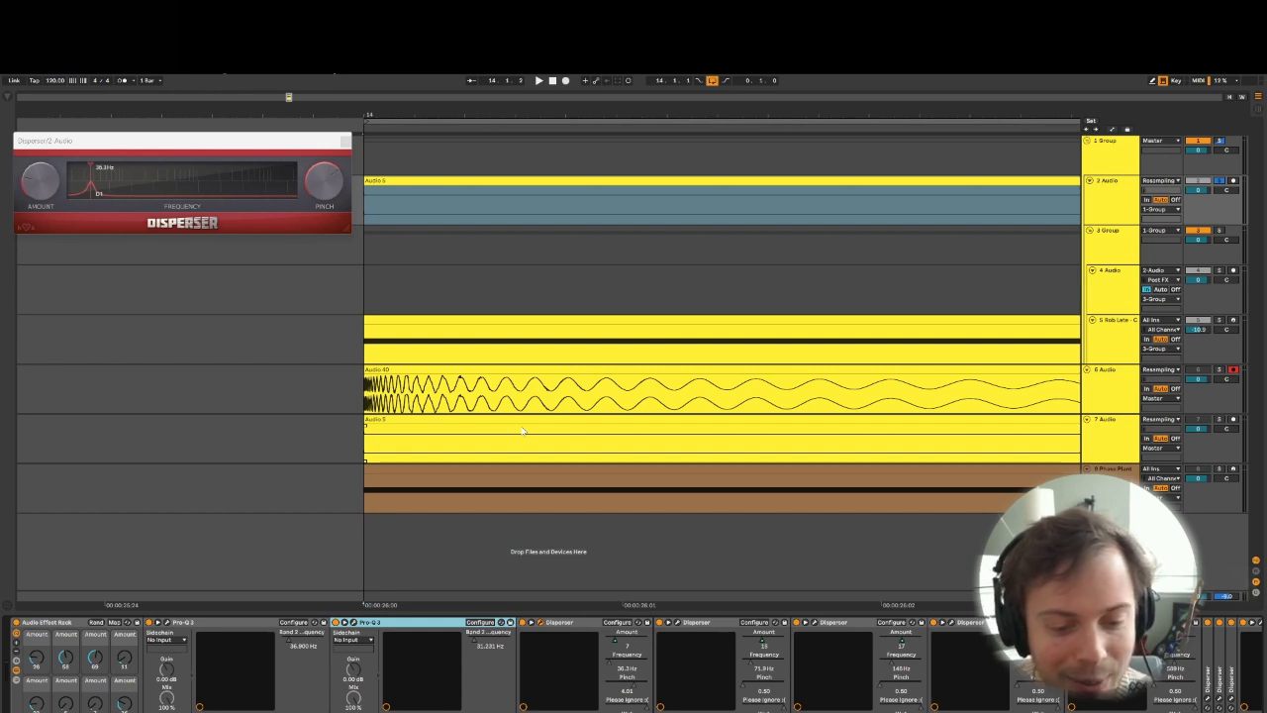
left_click(540, 624)
left_click(541, 624)
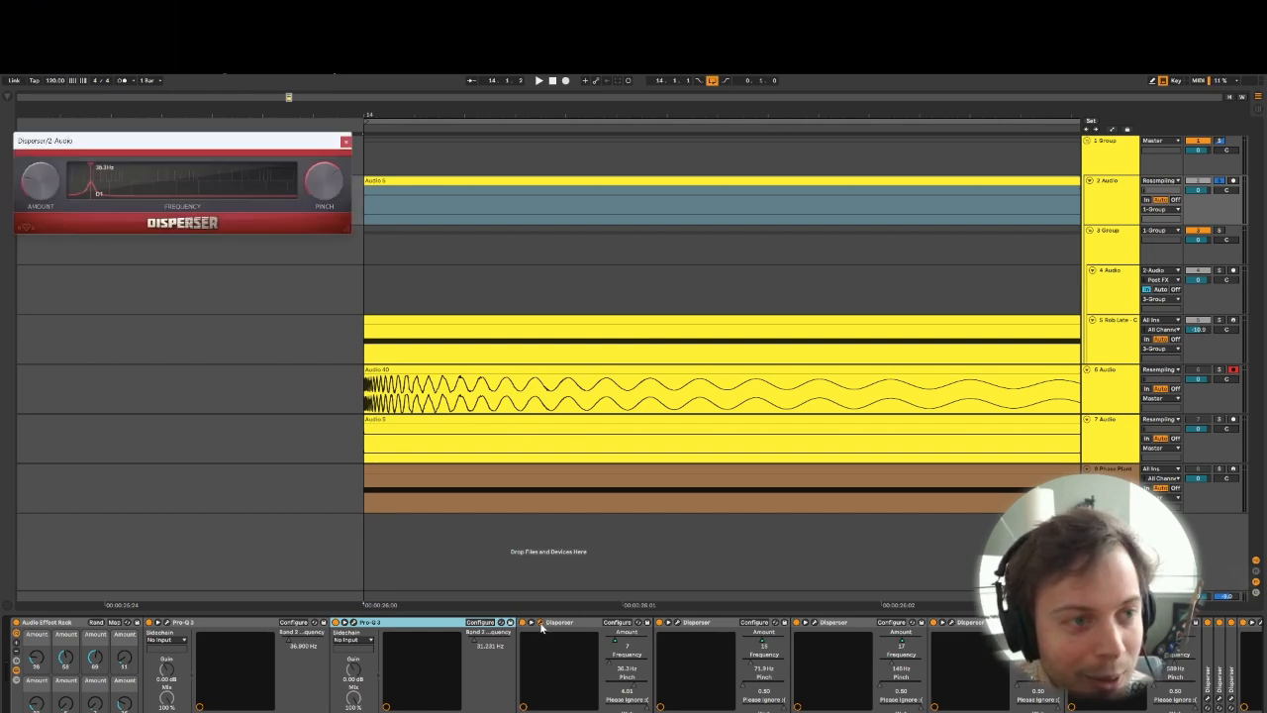
key("space")
left_click_drag(308, 188, 308, 237)
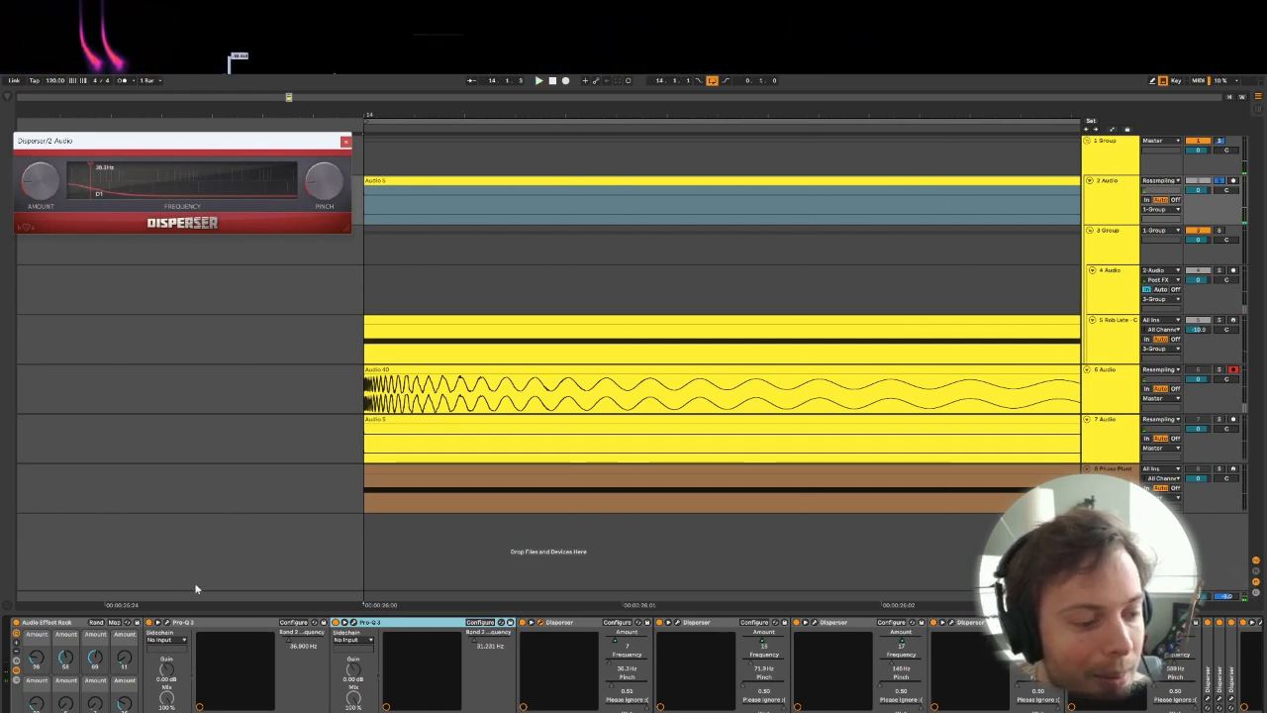
- Lower the rack's second and third Amount macros to about 20 each and audition the loop
left_click(65, 656)
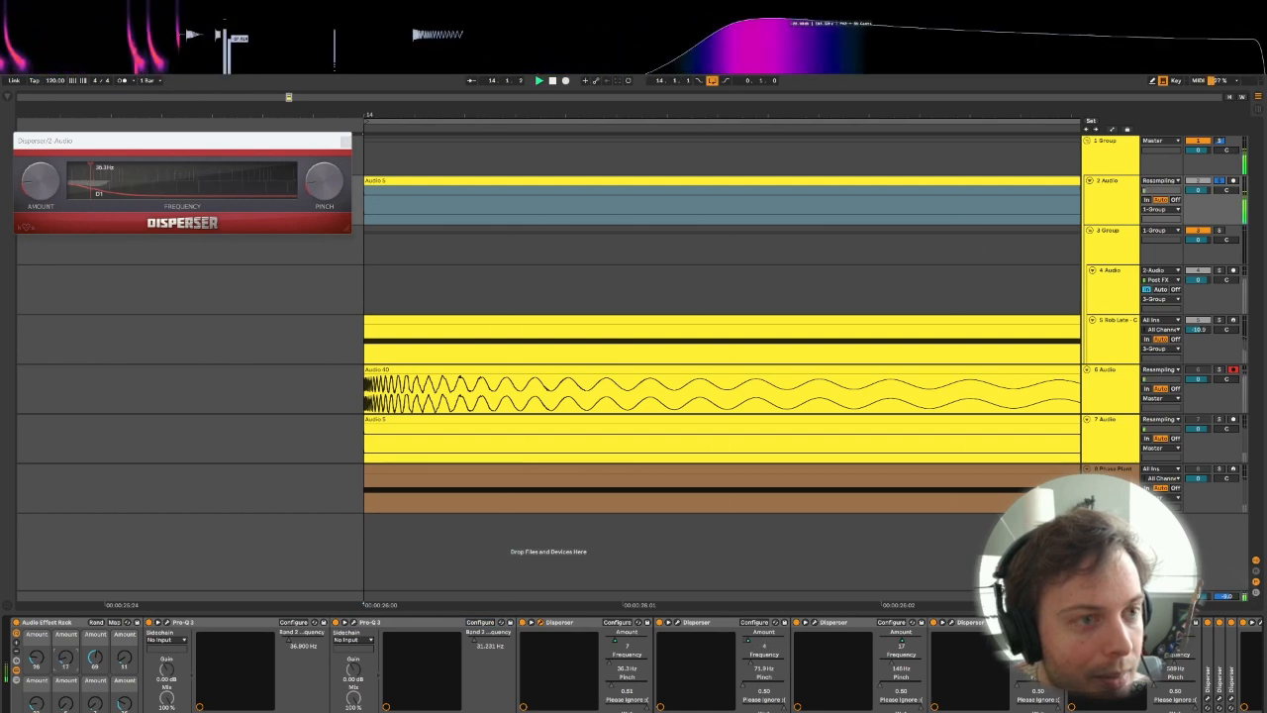
left_click(345, 141)
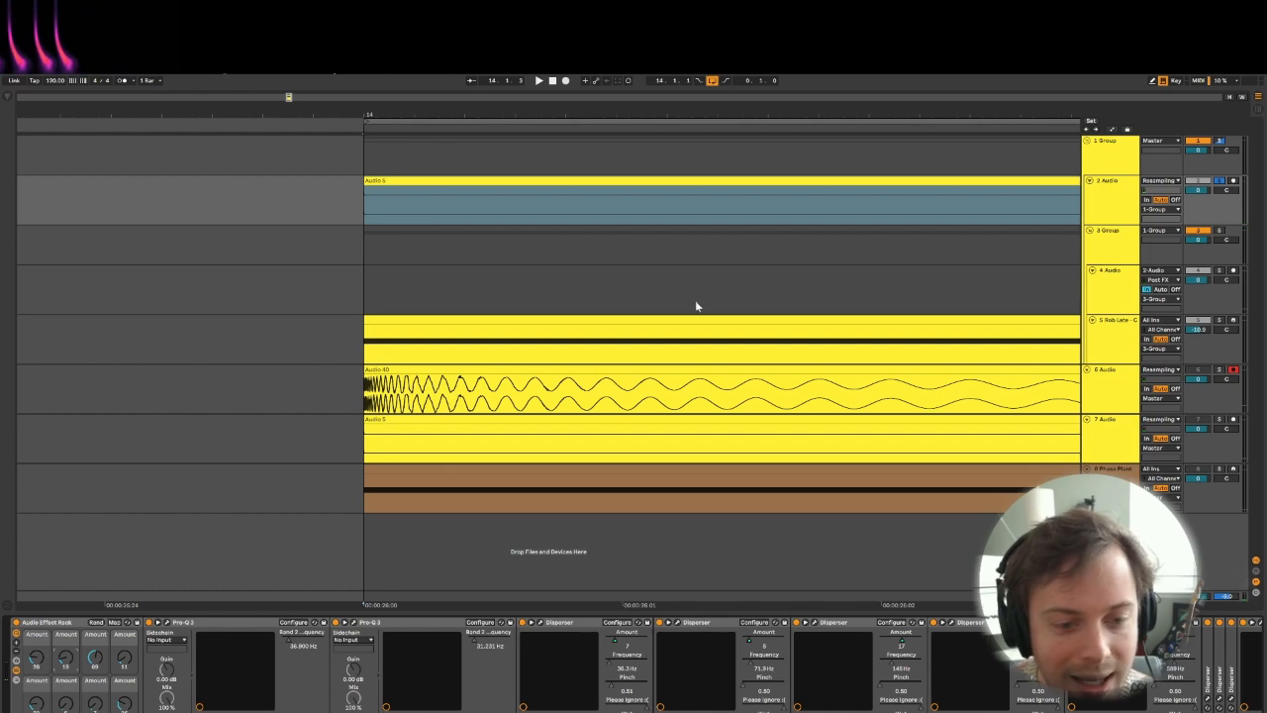
left_click_drag(96, 658, 96, 696)
key("space")
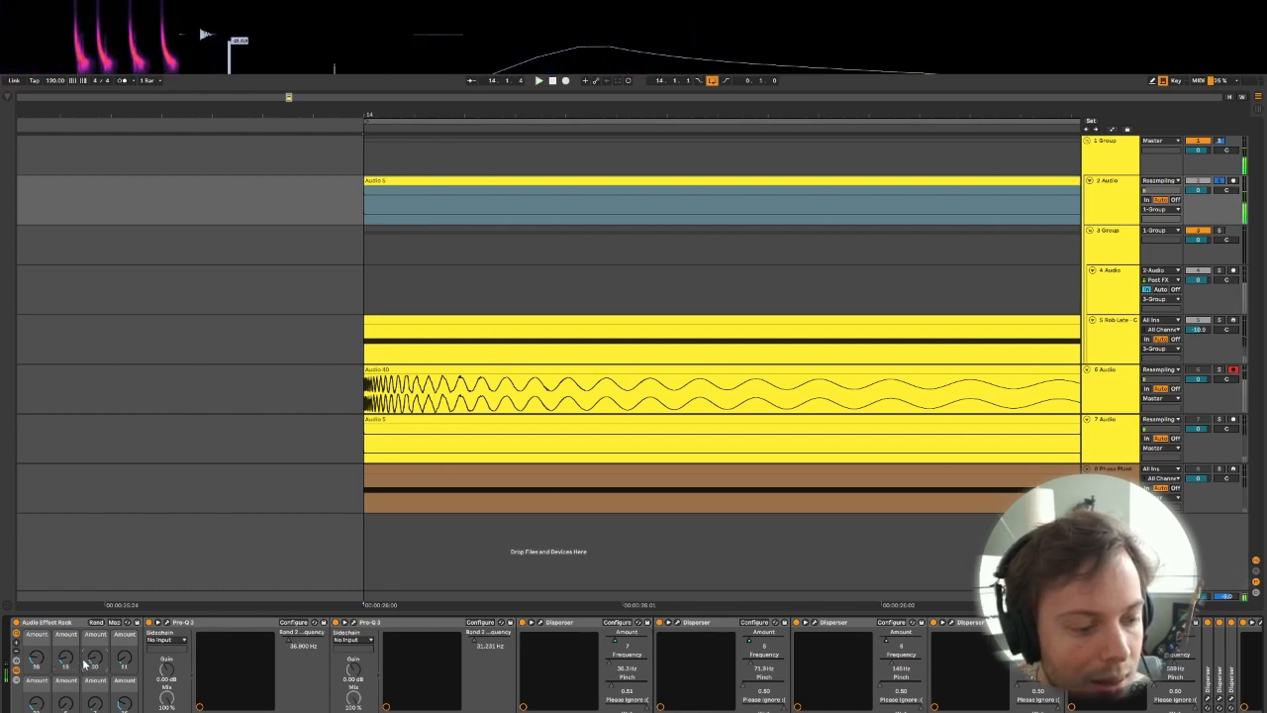
key("space")
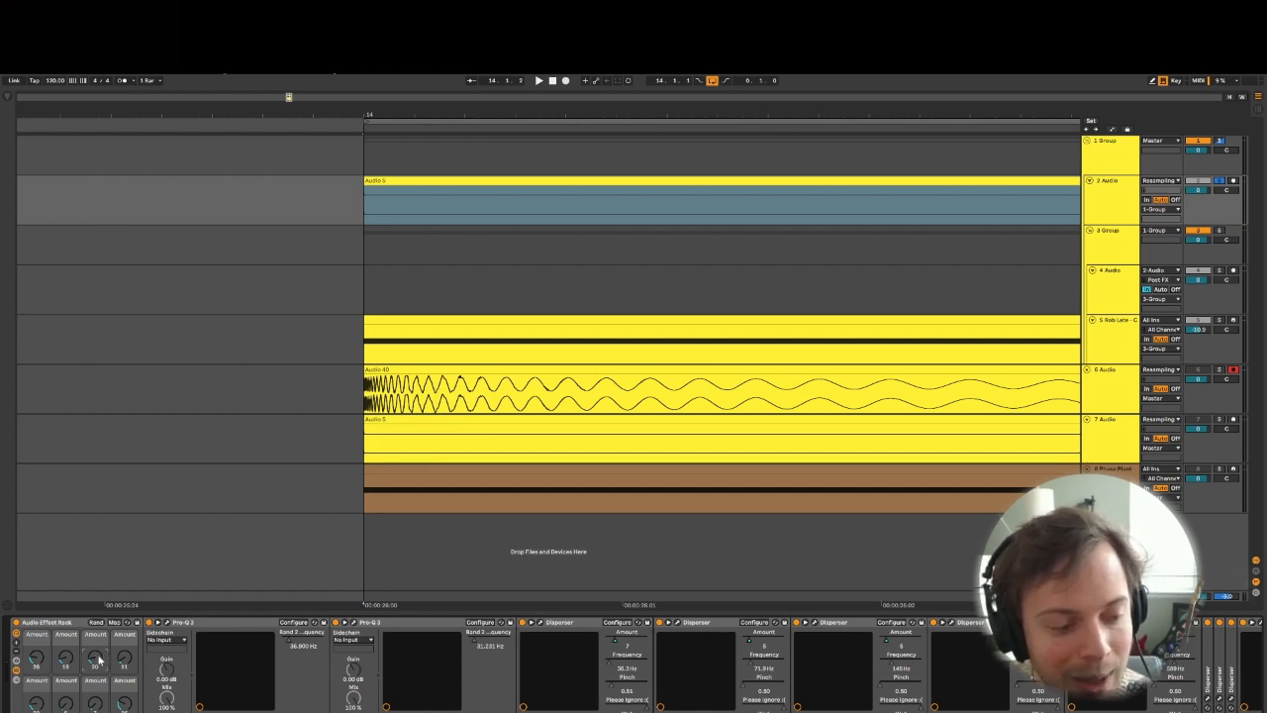
left_click(356, 622)
left_click(356, 622)
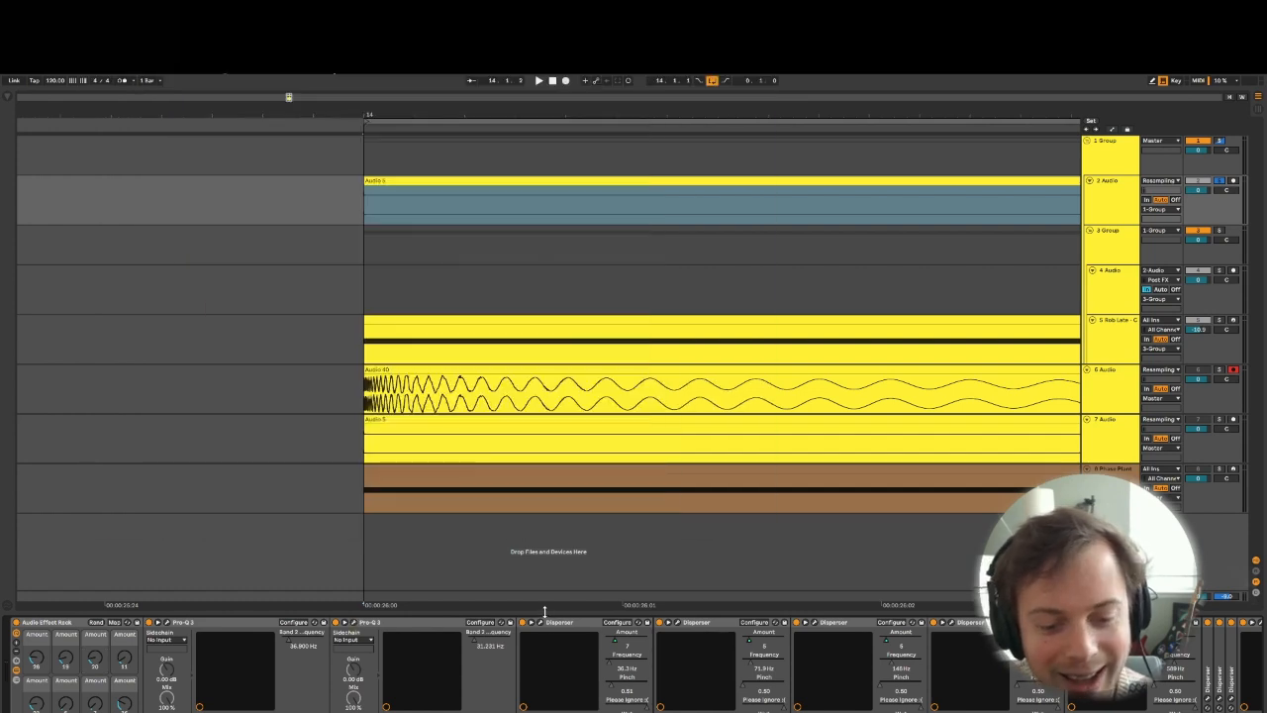
left_click(539, 623)
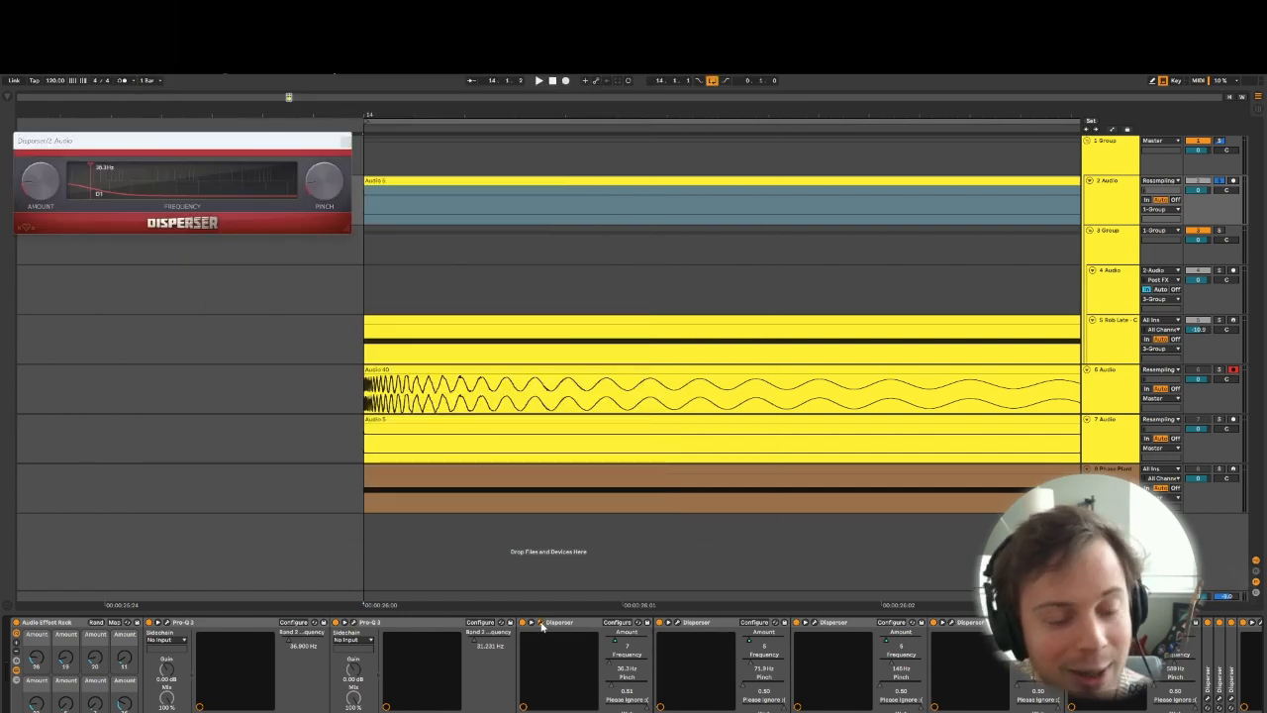
left_click(540, 623)
left_click(540, 623)
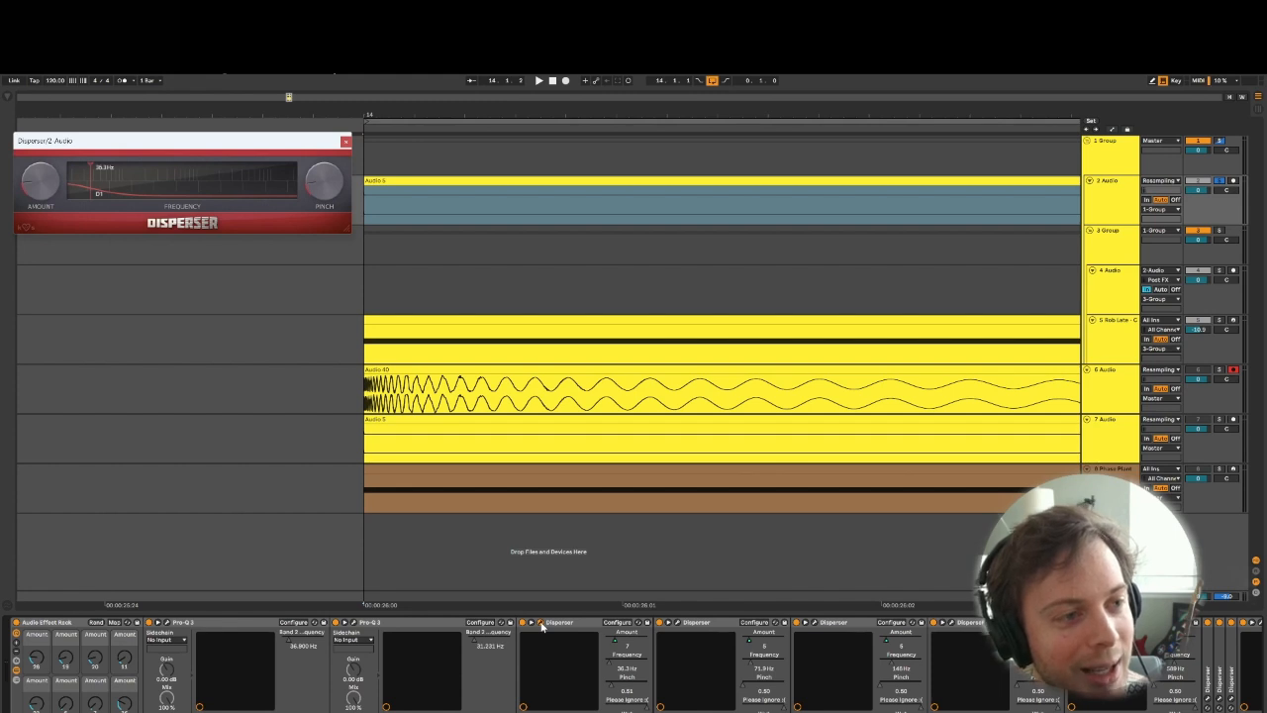
left_click(540, 623)
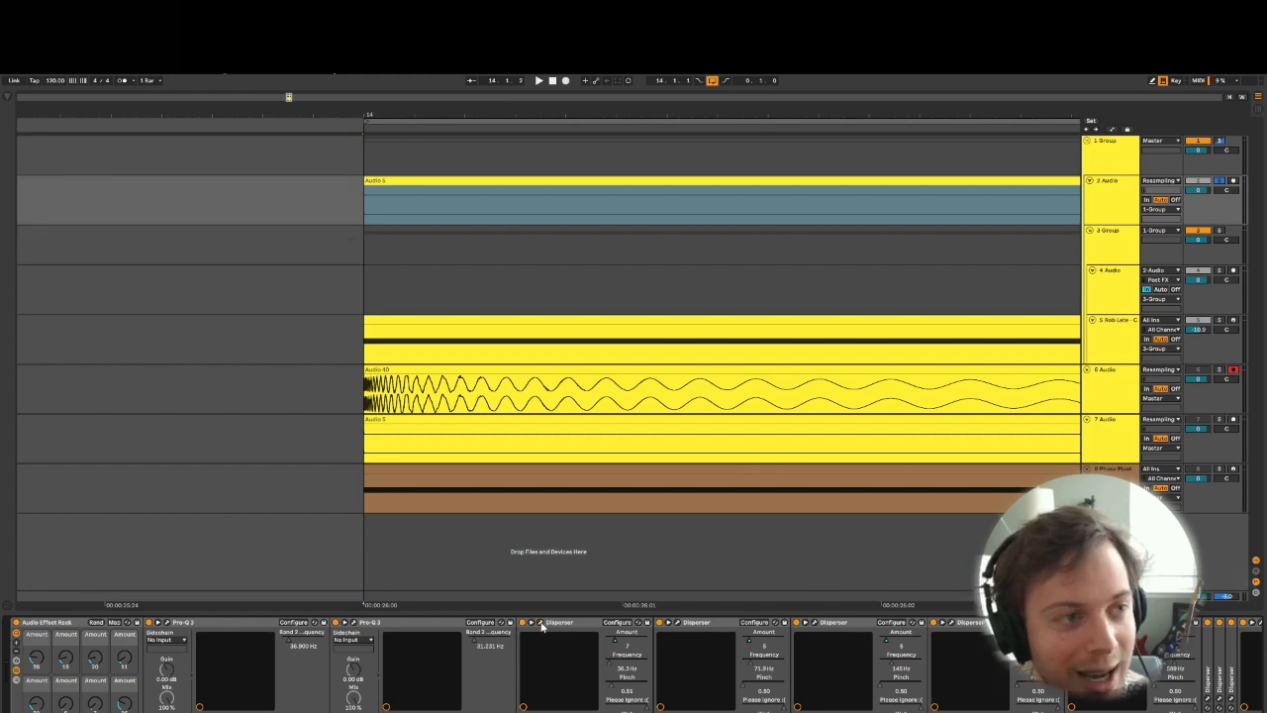
left_click(540, 623)
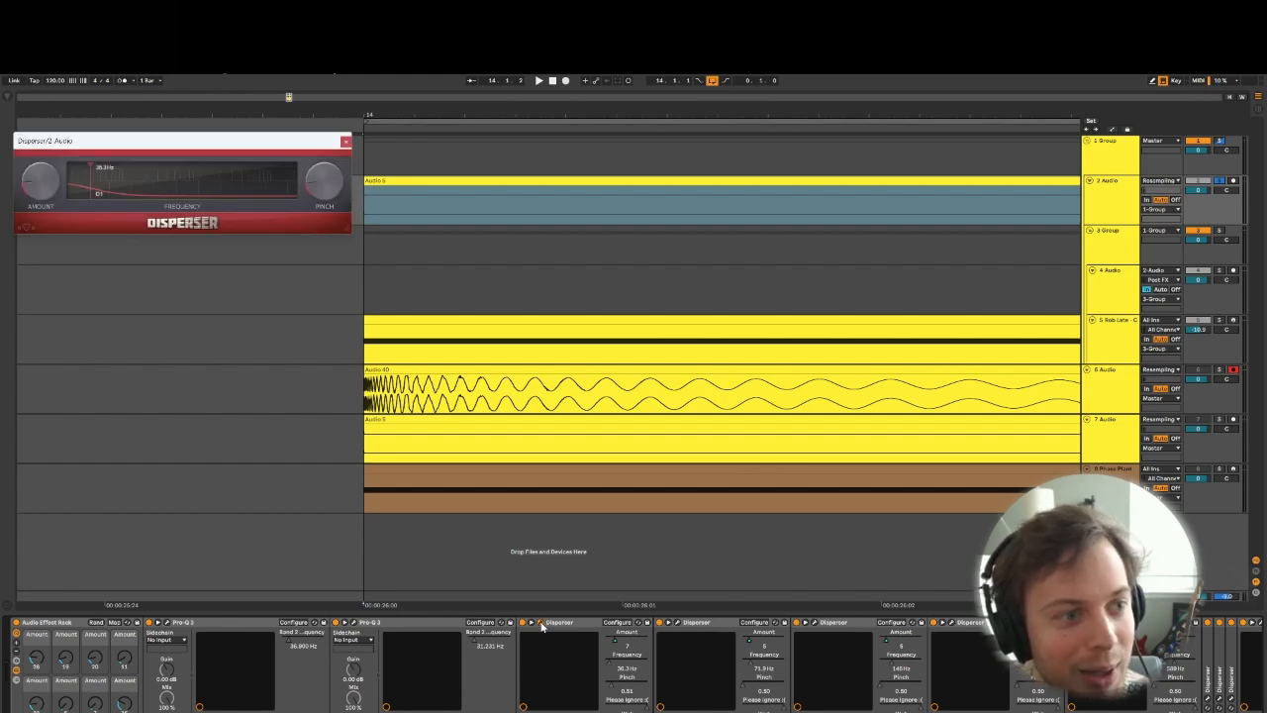
- Close the Disperser window and play the loop to audition the reduced Disperser amounts
left_click(344, 143)
key("space")
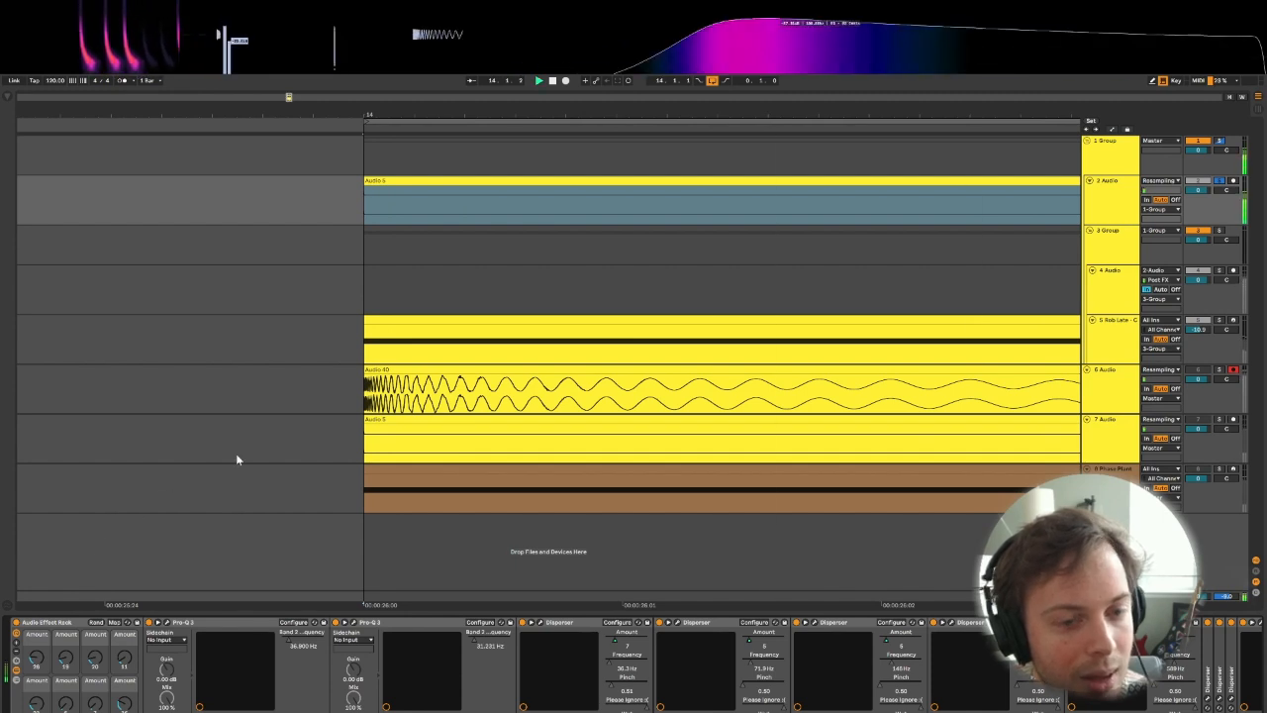
key("space")
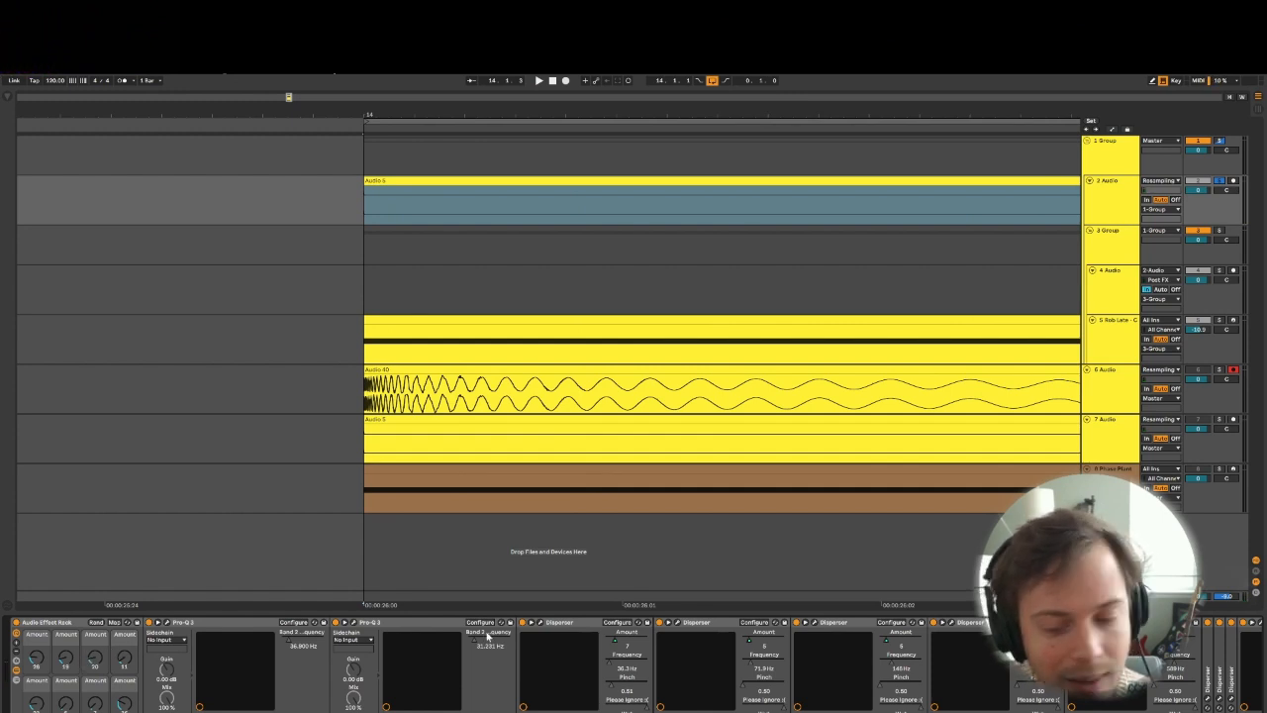
- Enable the 12 dB/oct Band Pass in the Pro-Q 3 after the Dispersers, raise its Q slightly and audition it
scroll(634, 664, "right", 5)
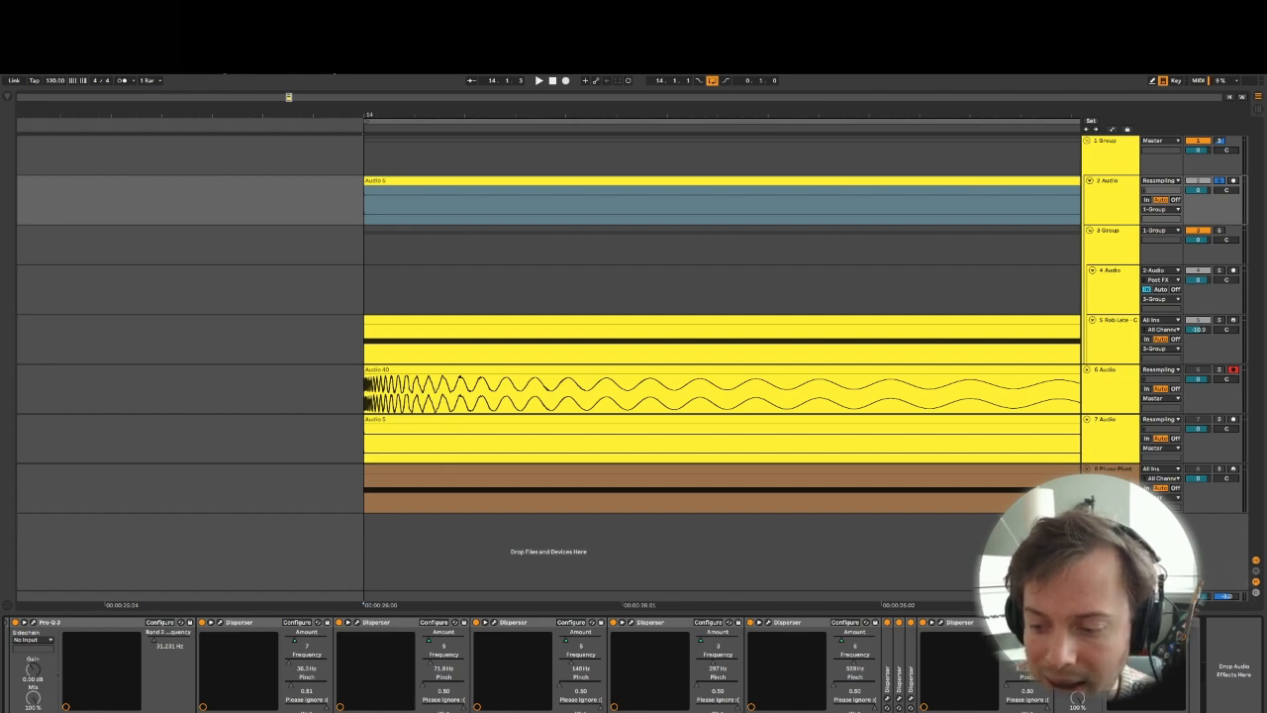
key("ctrl+alt+p")
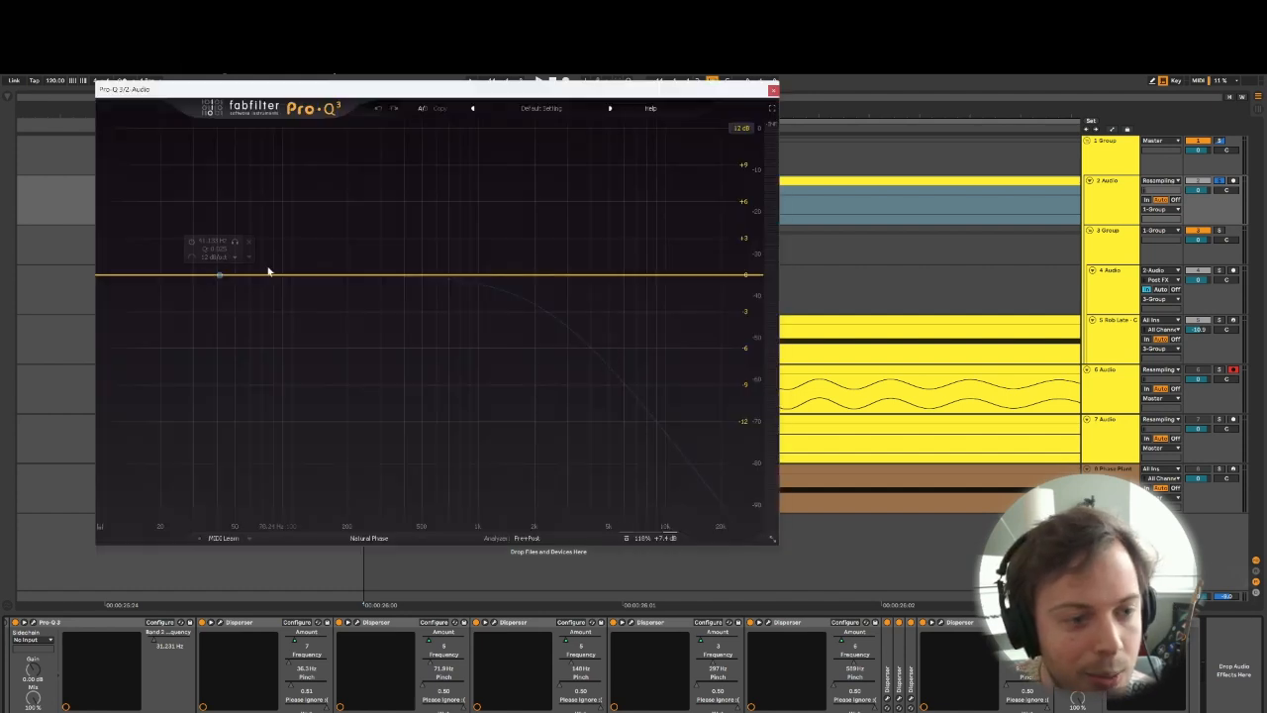
left_click(218, 274)
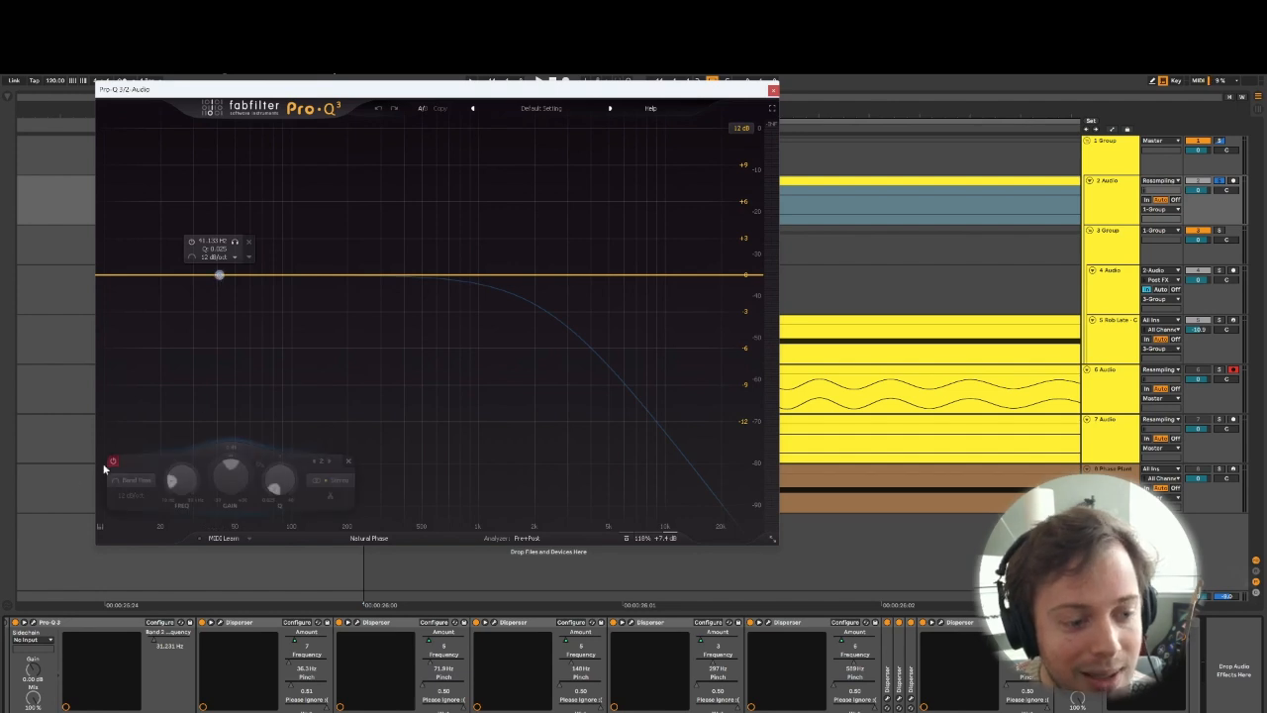
left_click(113, 461)
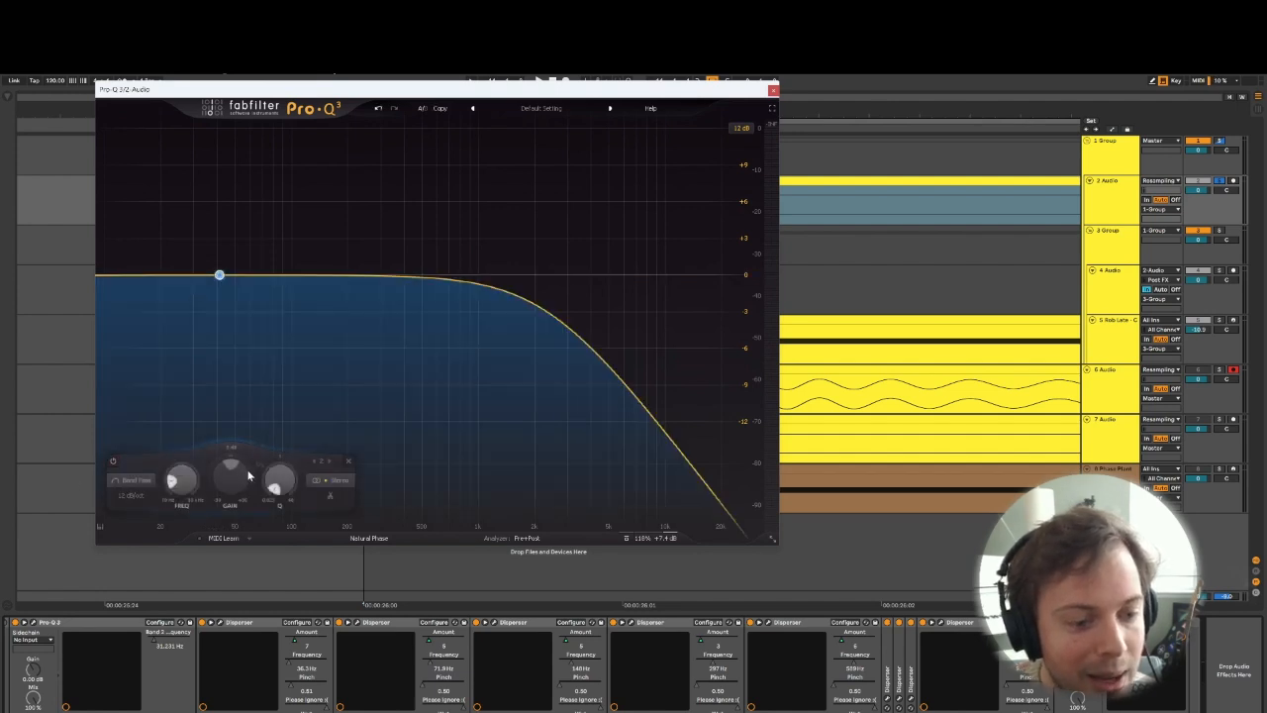
mouse_move(279, 480)
left_mouse_down()
mouse_move(288, 425)
mouse_move(278, 462)
left_mouse_up()
key("space")
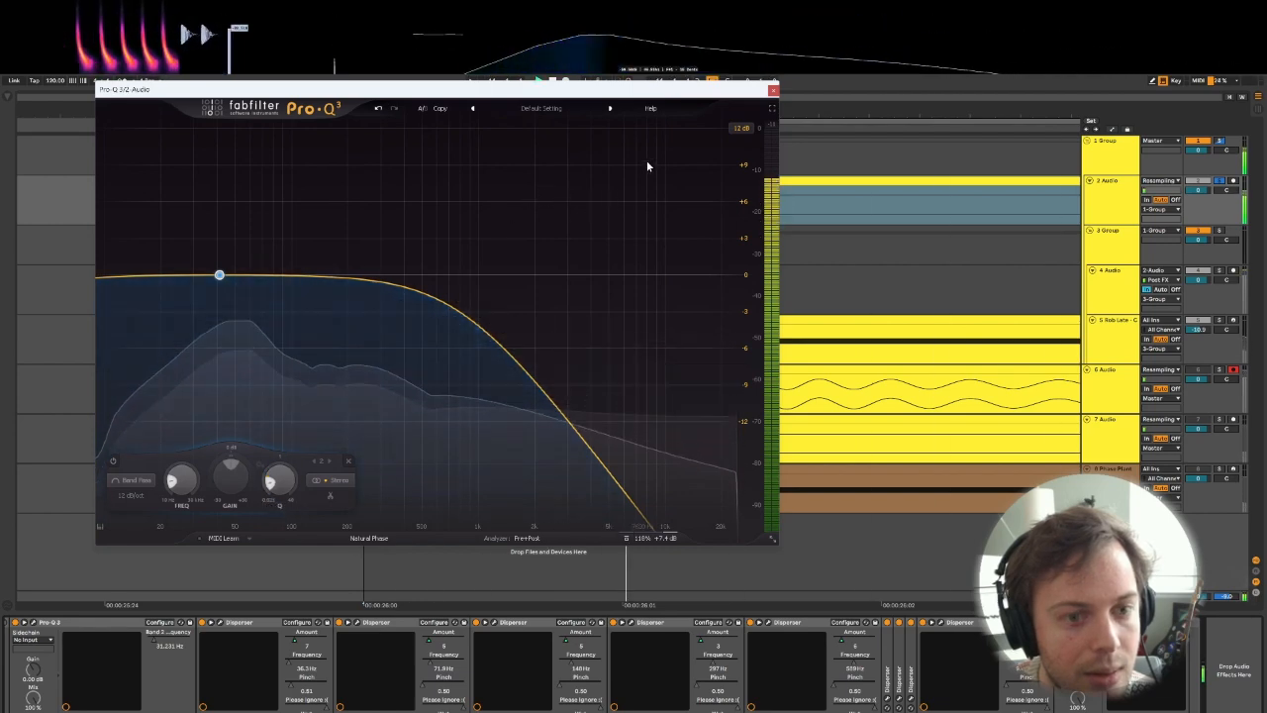
left_click(773, 90)
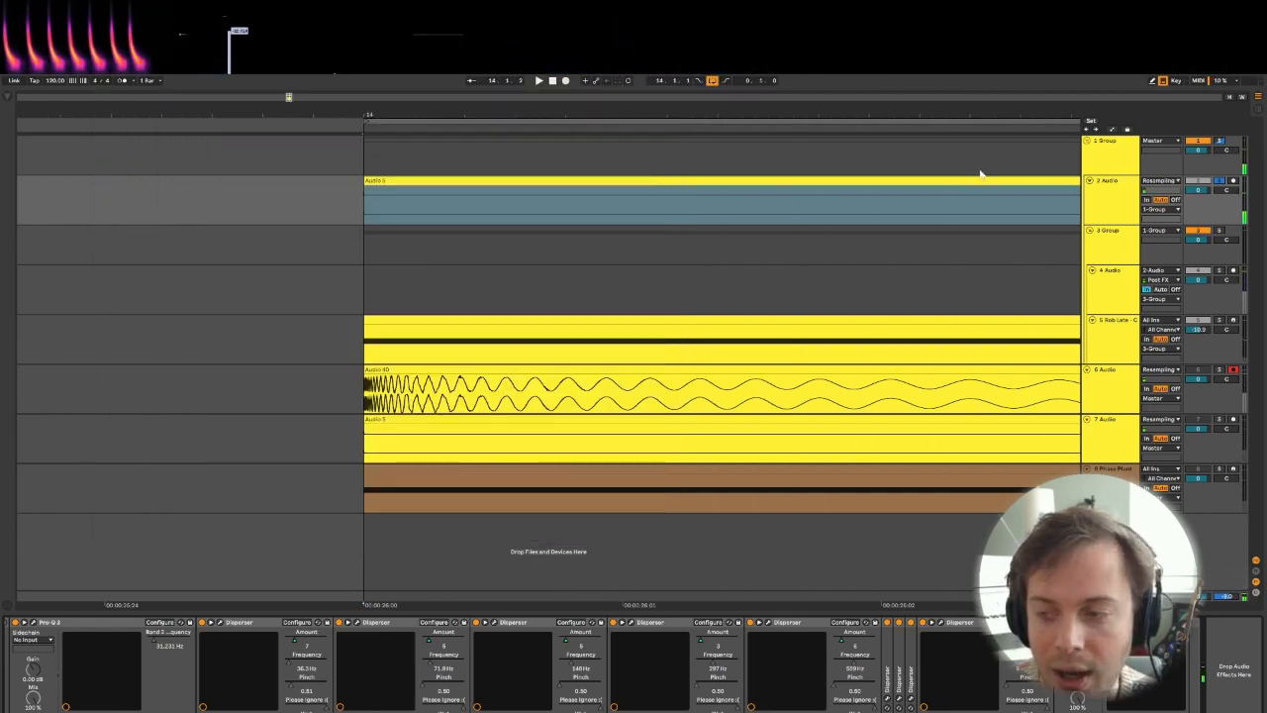
- Switch on the Saturation Compensator rack on 1 Group and lower its Drive macro to about 13 while auditioning
left_click(1118, 147)
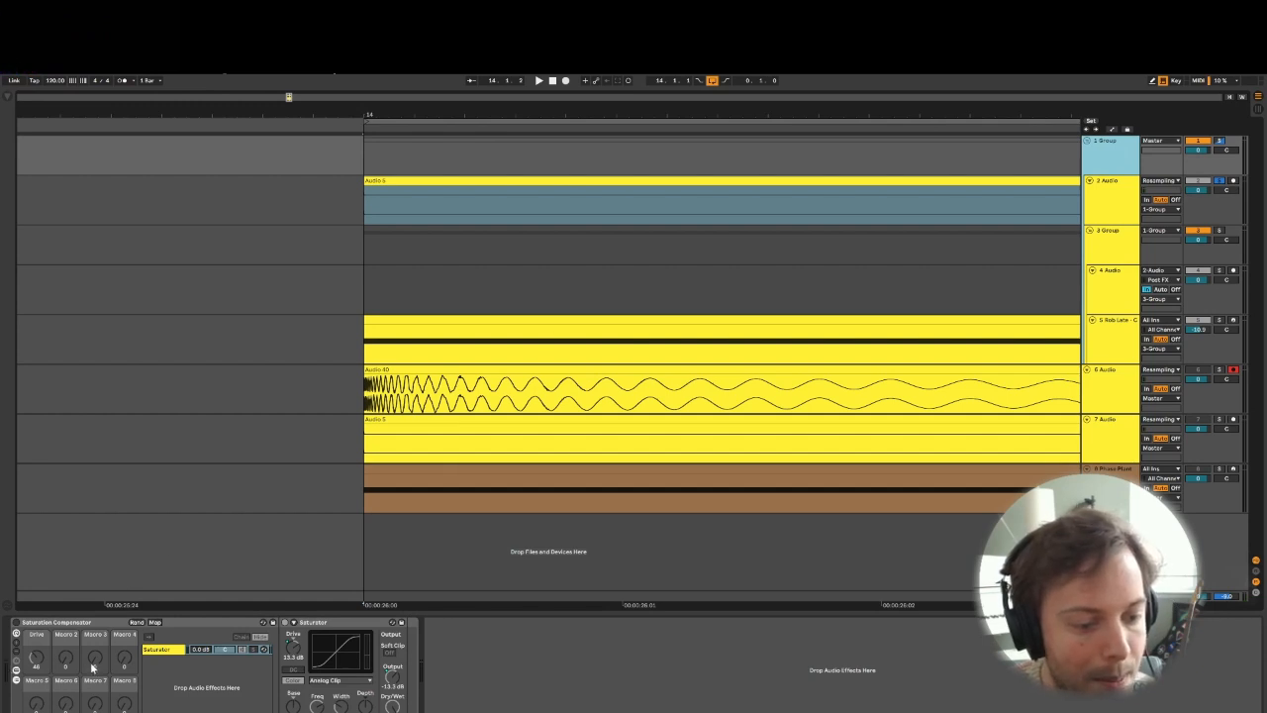
left_click(17, 623)
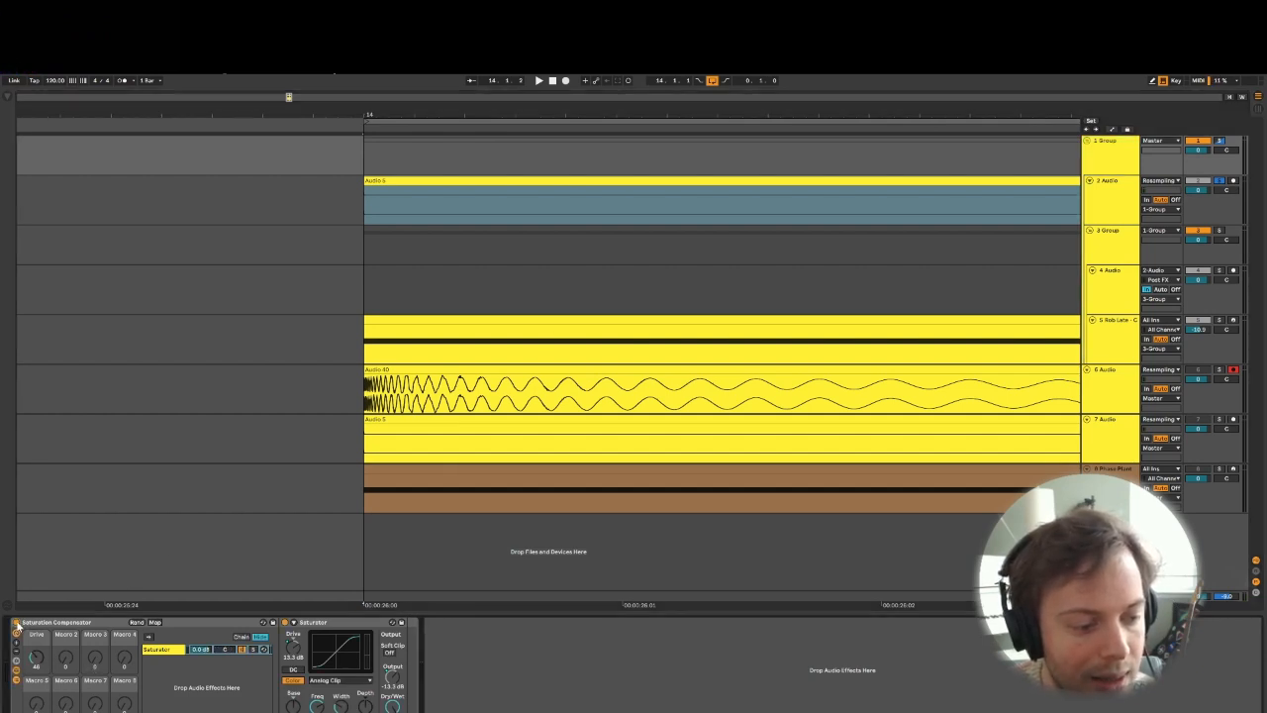
key("space")
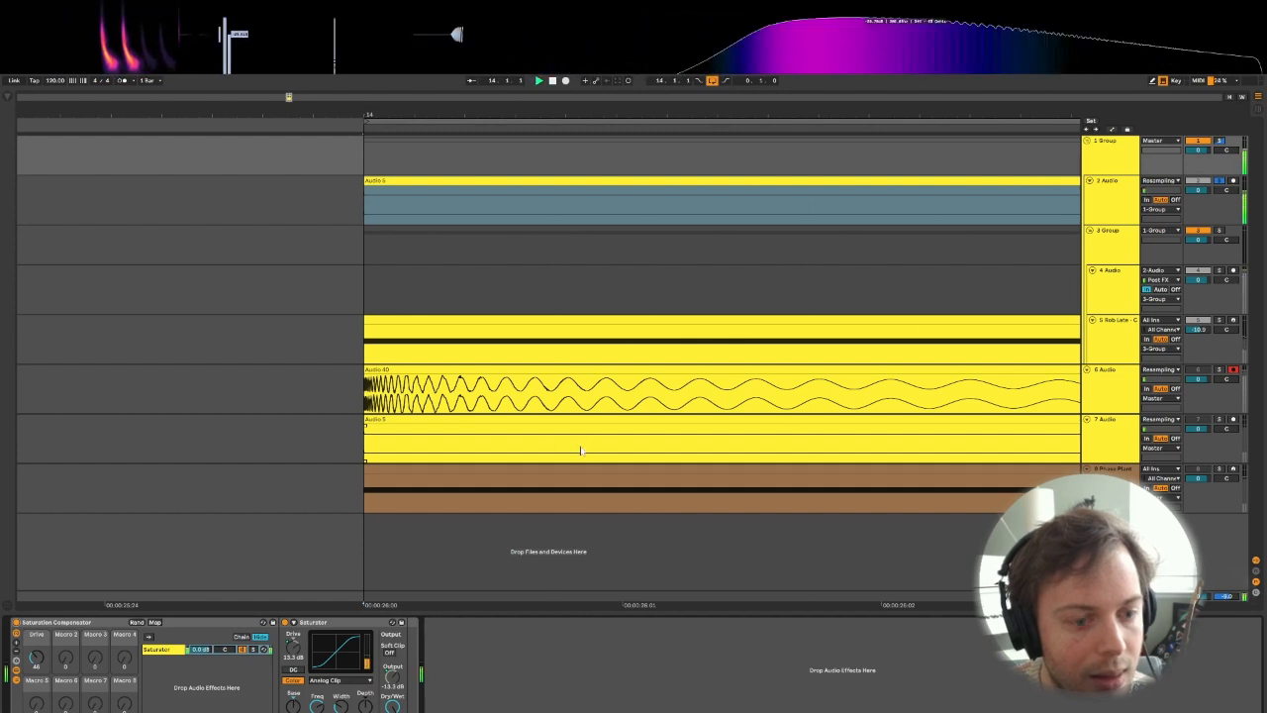
mouse_move(37, 659)
left_mouse_down()
mouse_move(38, 701)
mouse_move(37, 651)
mouse_move(37, 664)
left_mouse_up()
key("space")
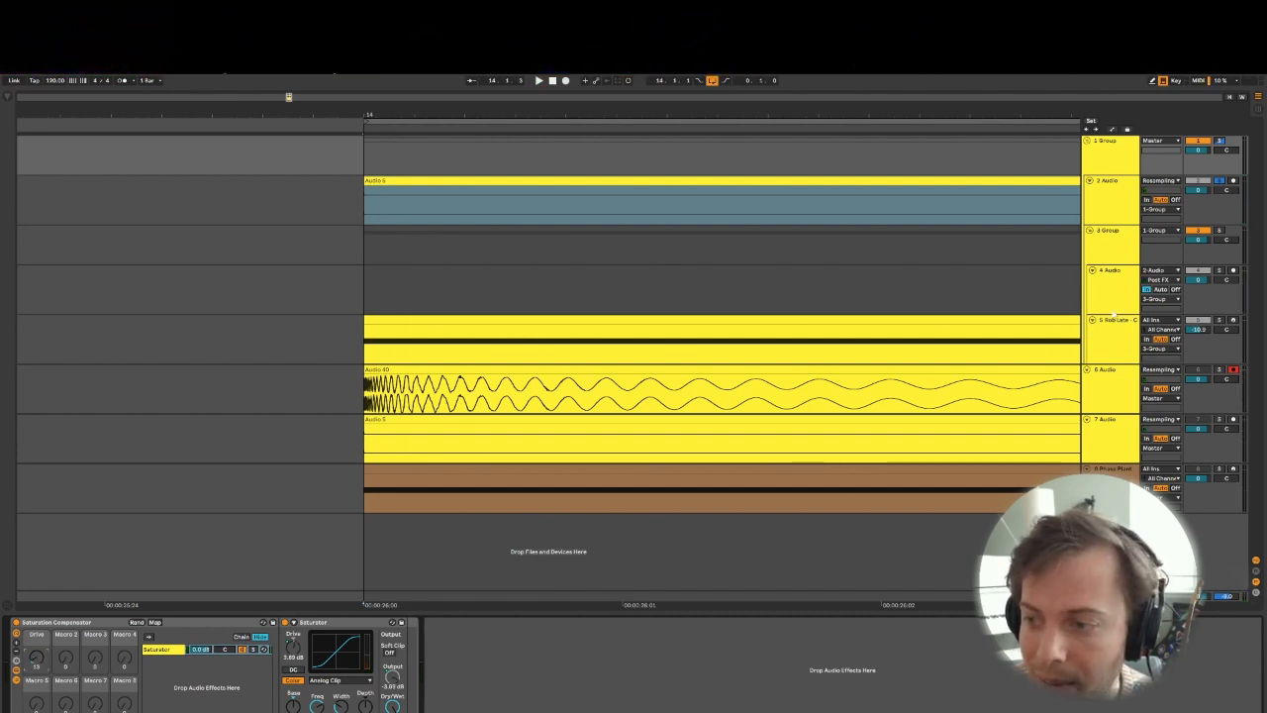
- Inspect the effect devices on 3 Group and 4 Audio and check which track feeds 4 Audio
left_click(1122, 240)
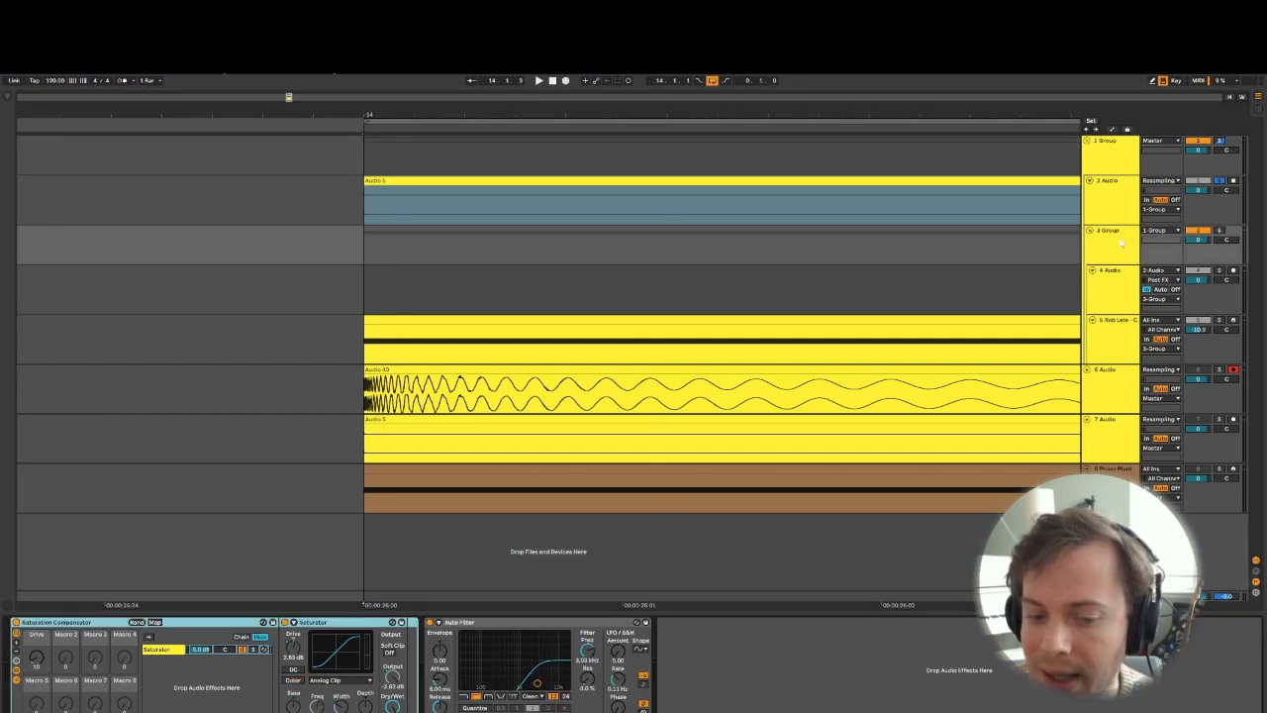
left_click(1122, 240)
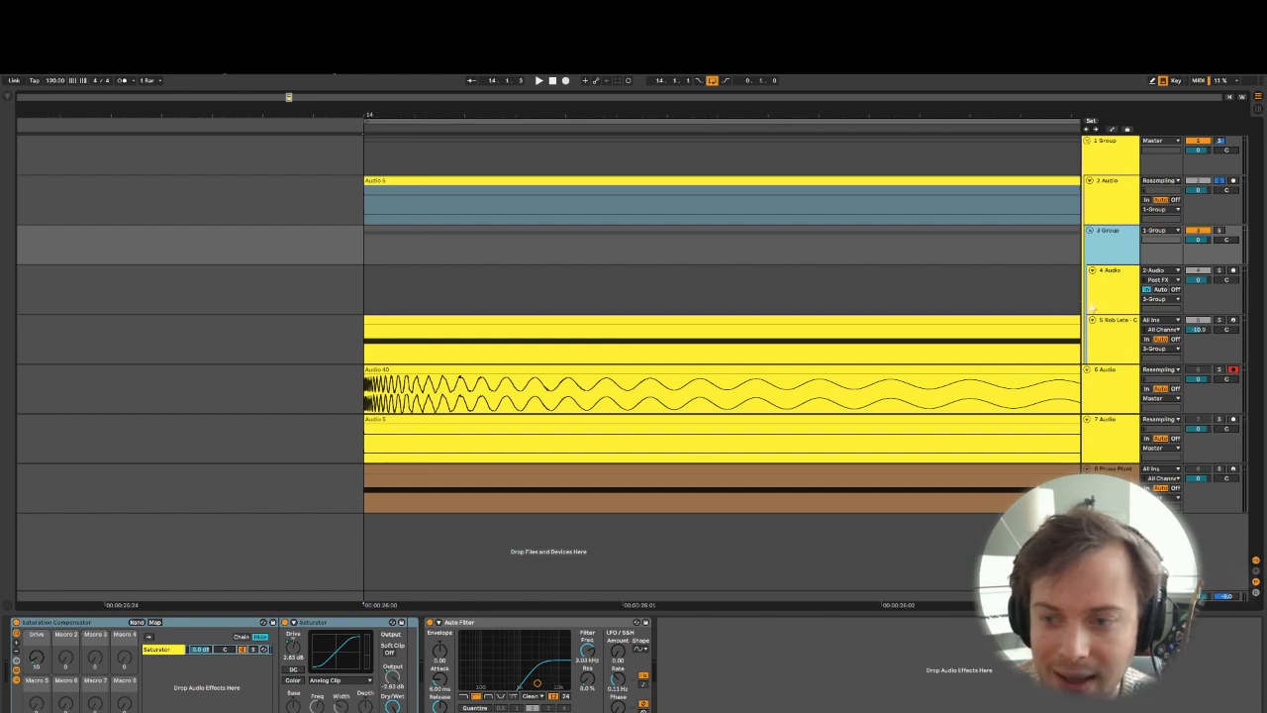
left_click(1128, 288)
left_click(1111, 258)
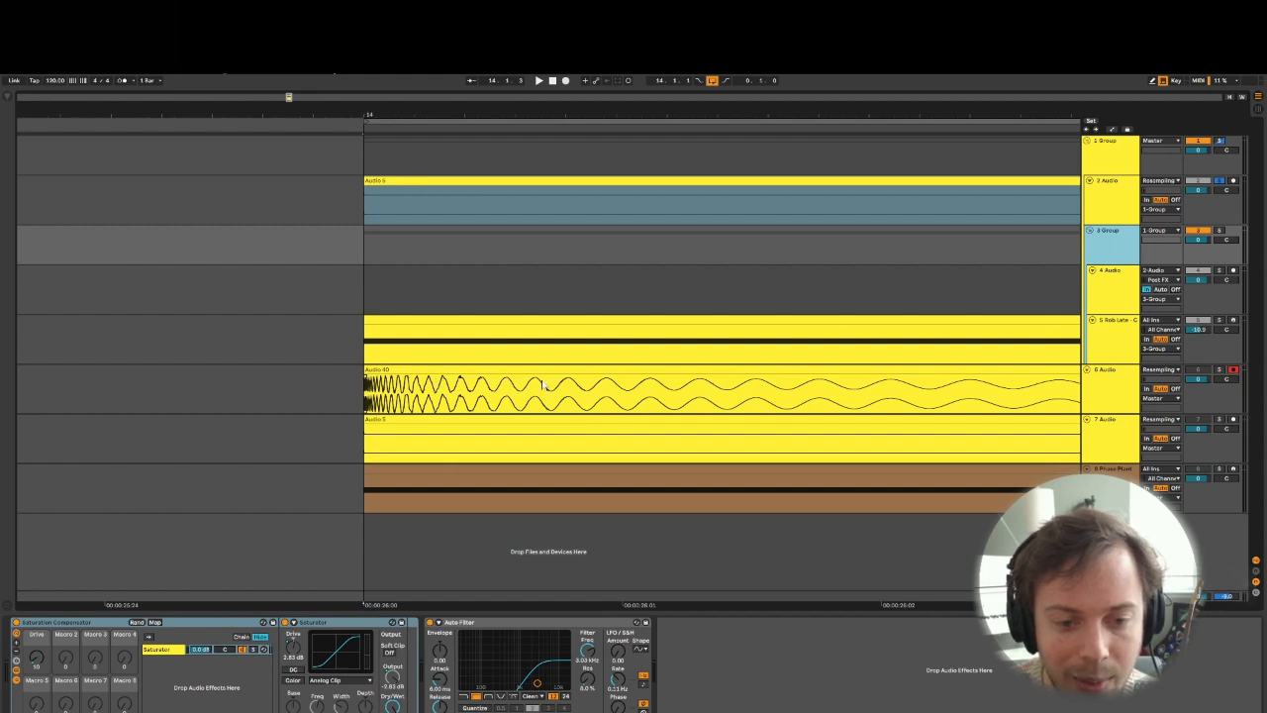
left_click(1117, 294)
left_click(1157, 276)
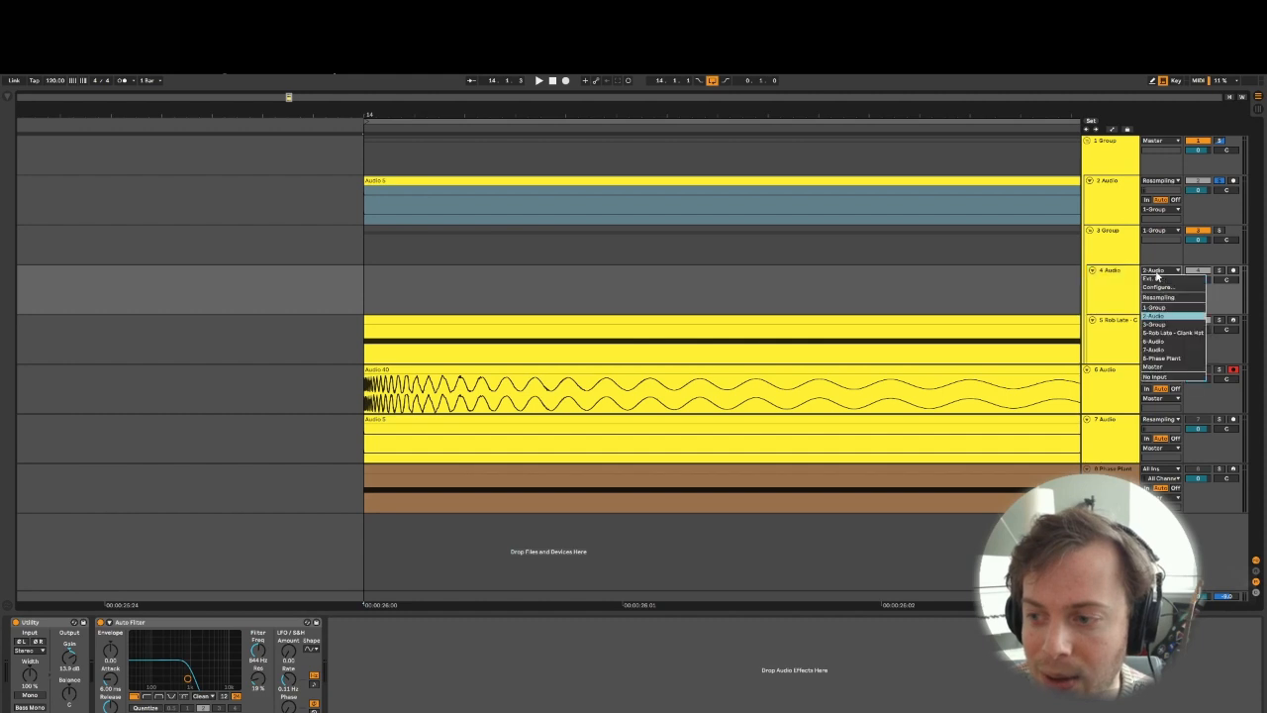
left_click(1100, 278)
left_click(1100, 194)
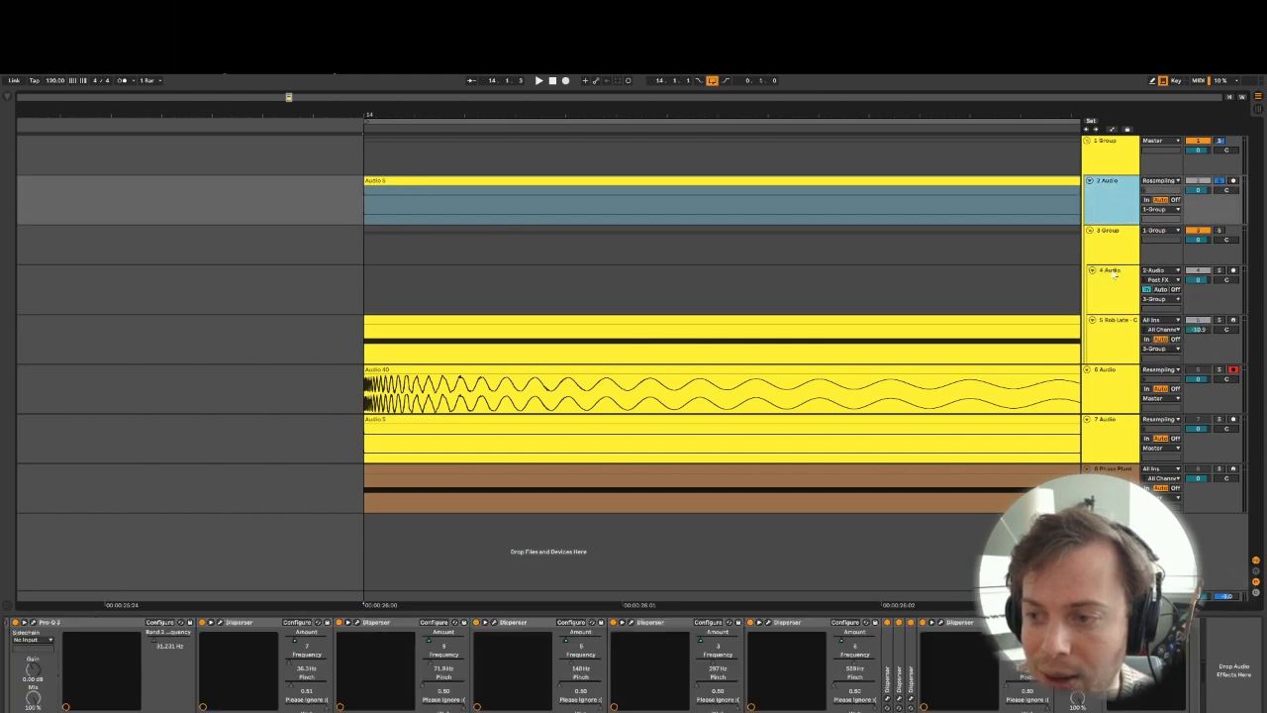
left_click(1113, 278)
- Rename the 2 Audio track to Fundamental
left_click(1107, 203)
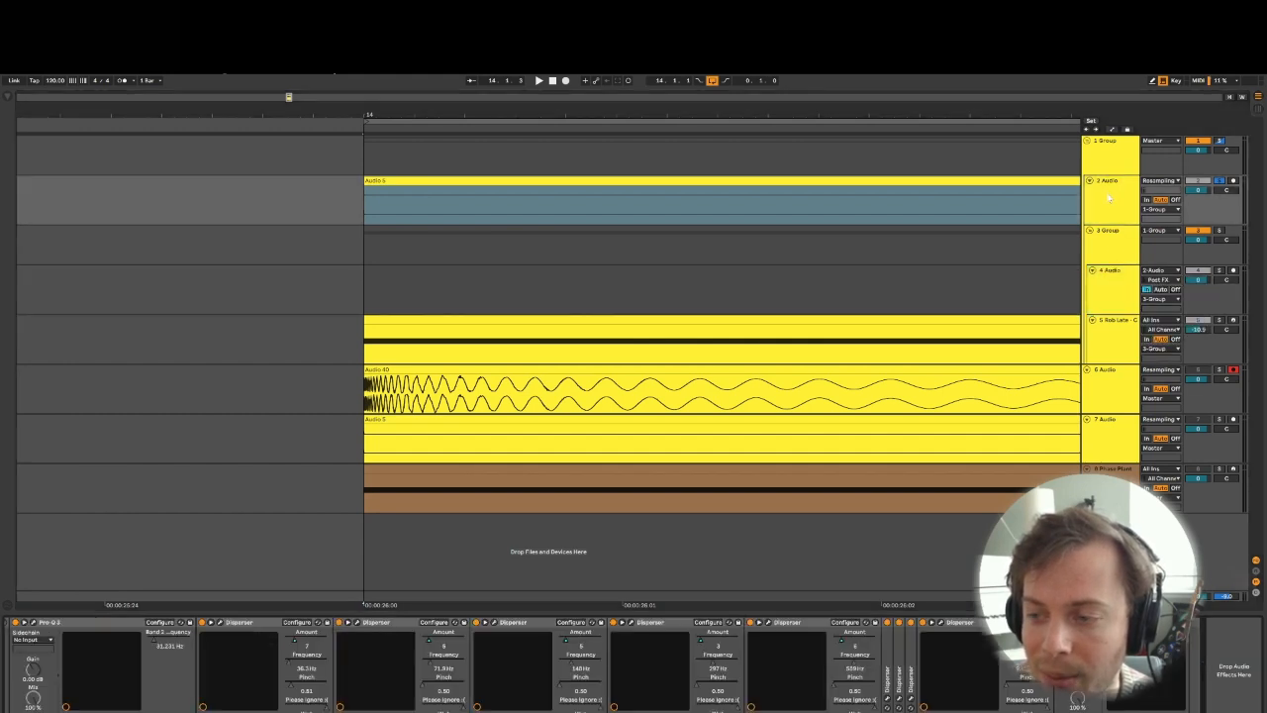
right_click(1107, 203)
left_click(1019, 244)
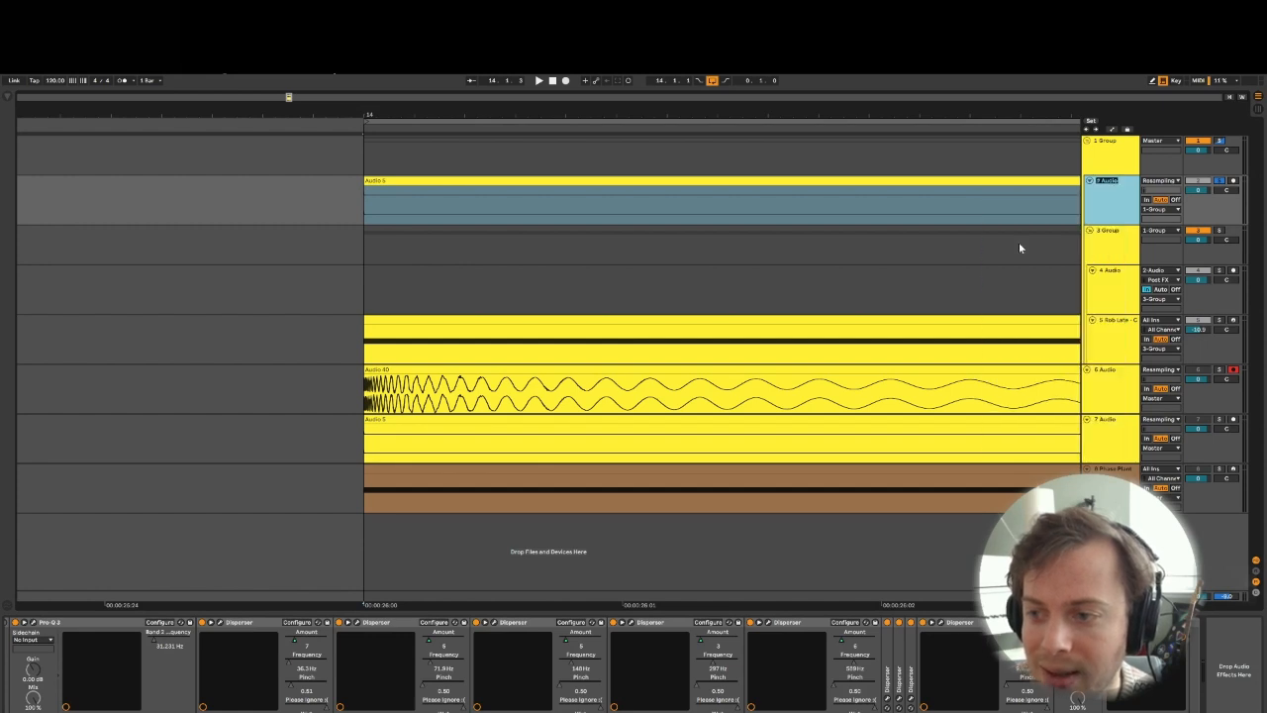
type("Fundamental")
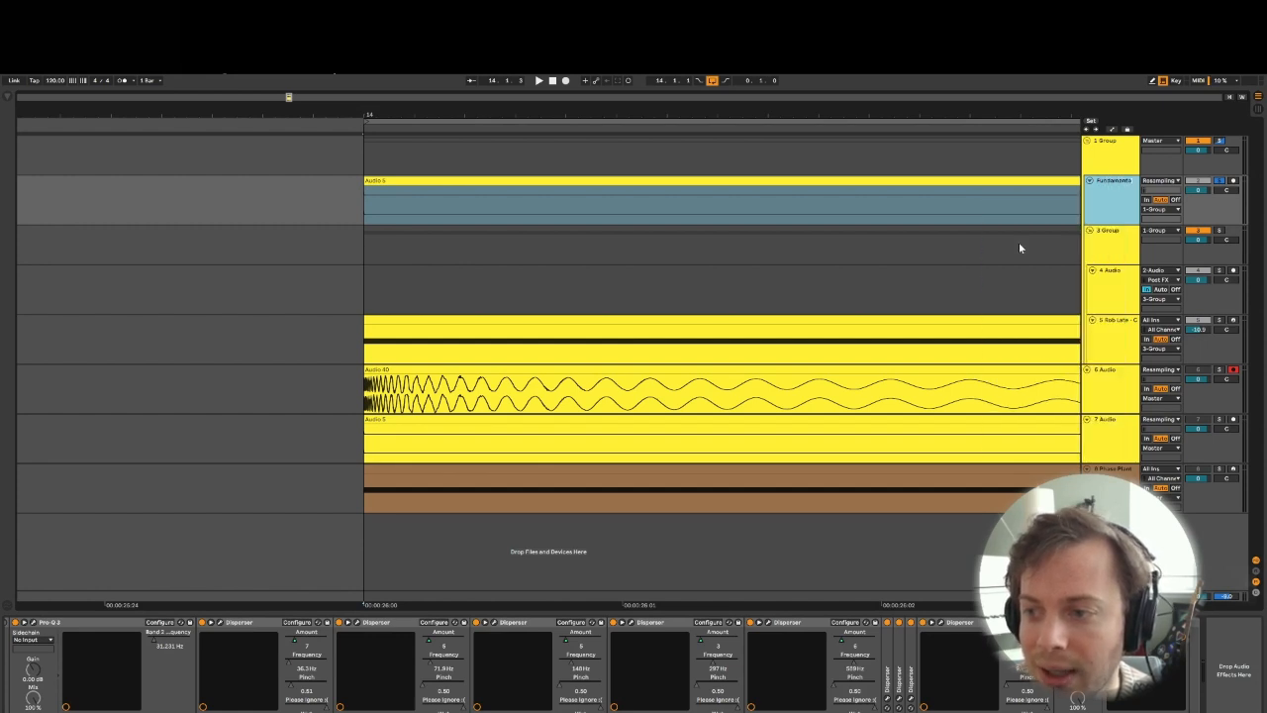
key("Return")
- Review the available input sources of the 4 Audio track, then leave its routing as it is
left_click(1137, 322)
left_click(1123, 305)
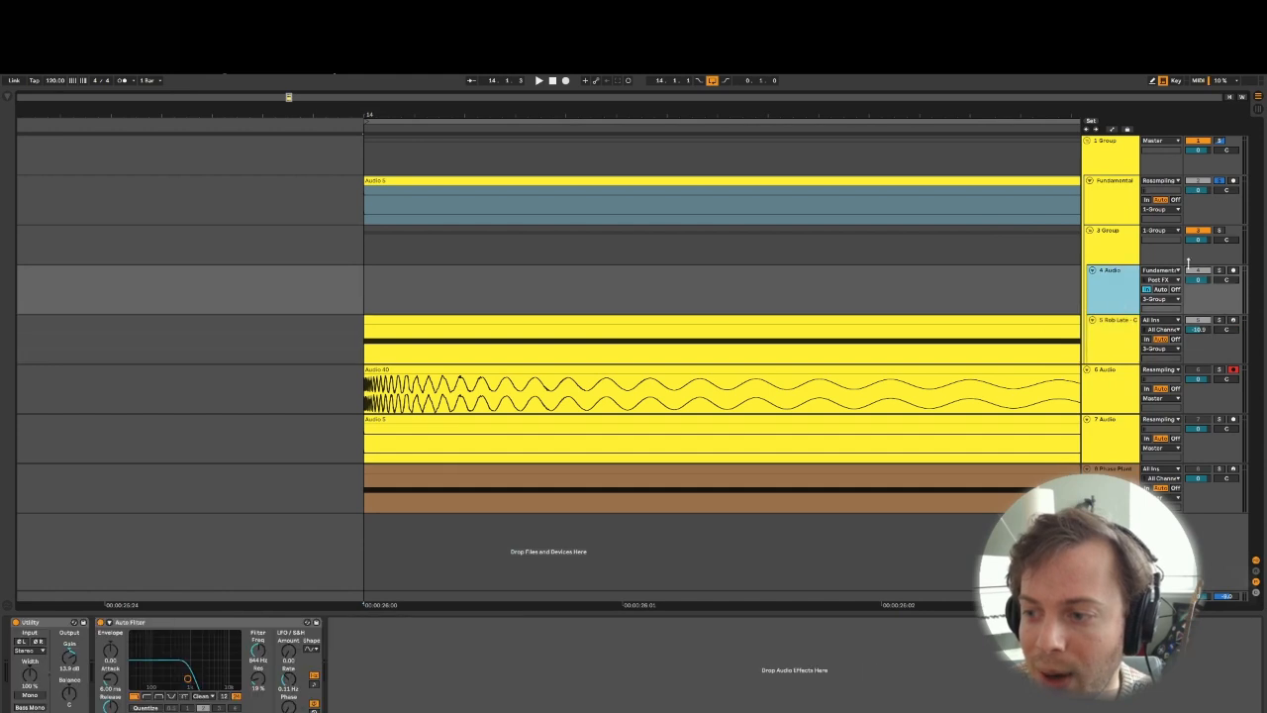
left_click(1153, 270)
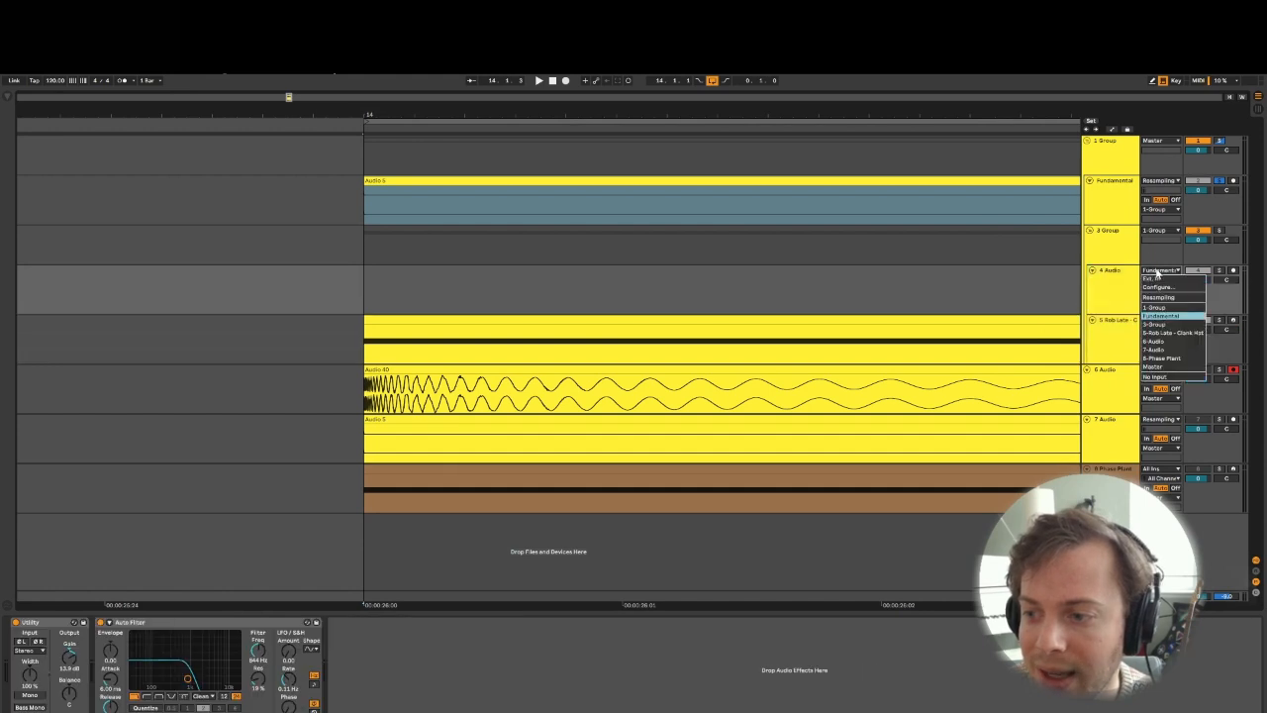
left_click(1131, 280)
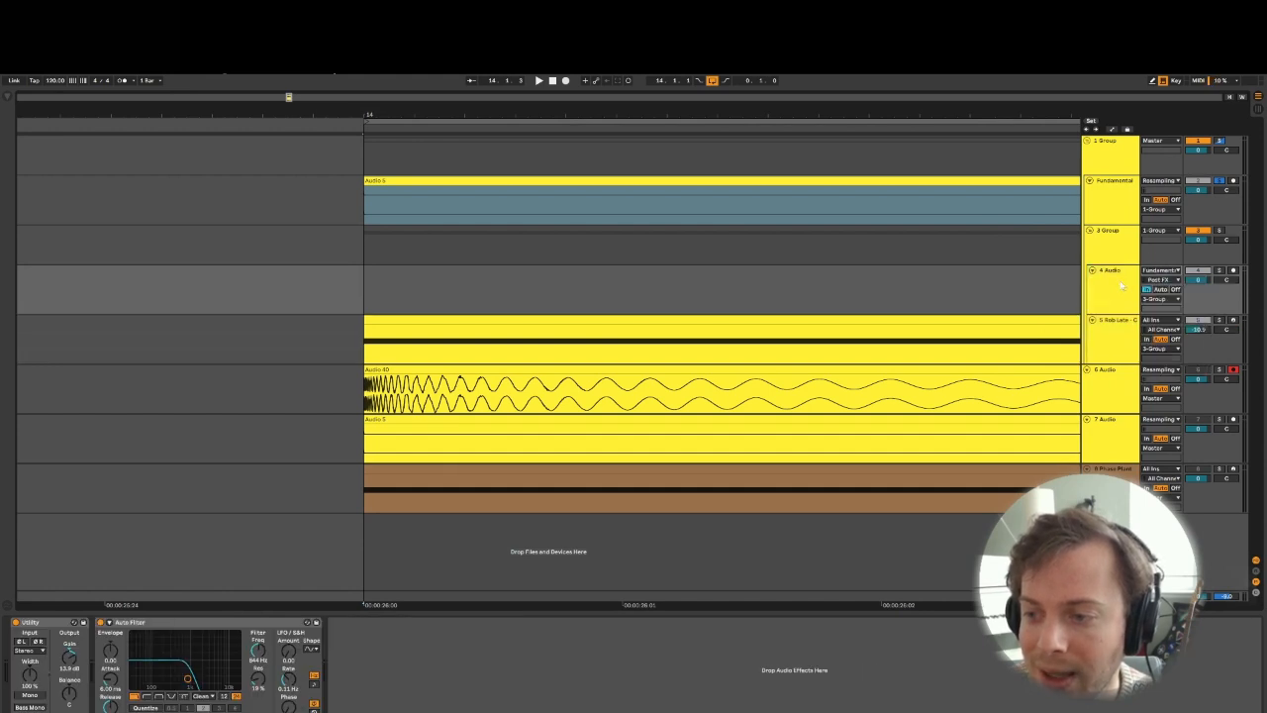
- Solo the 4 Audio track alongside Fundamental and review the device chains of the layered tracks and their groups
left_click(1117, 288)
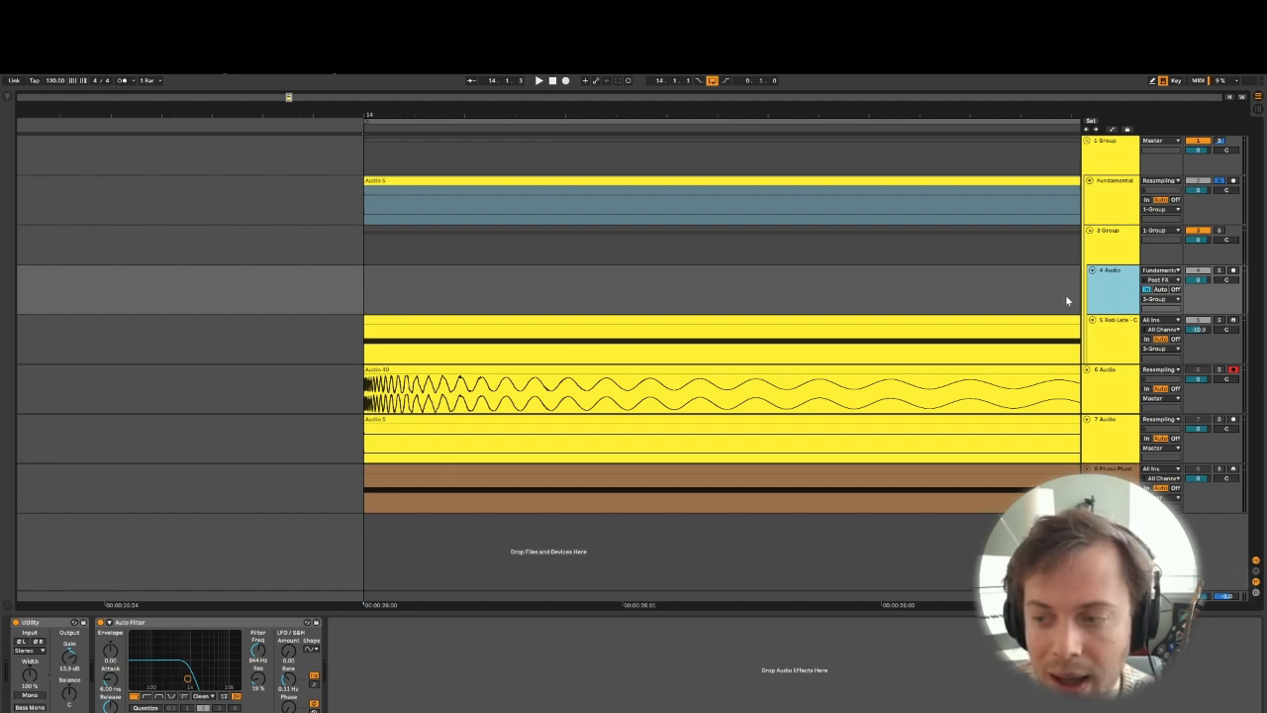
key("Up")
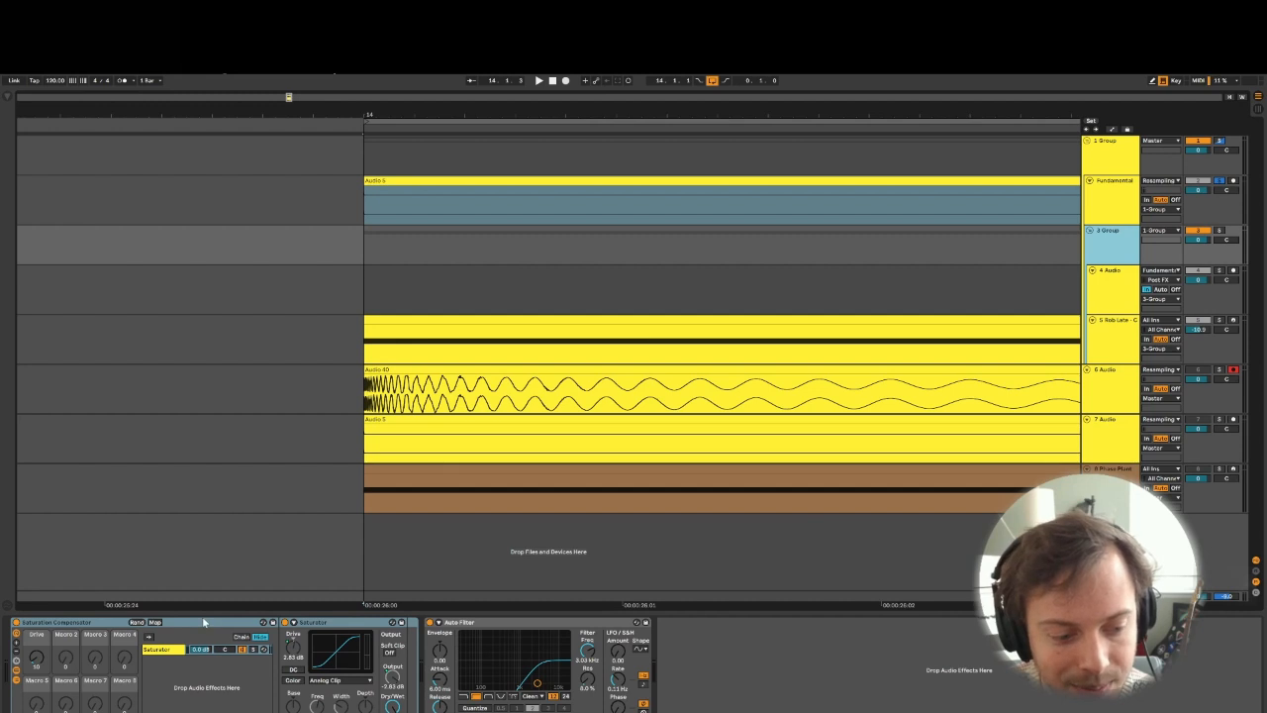
left_click(1220, 271)
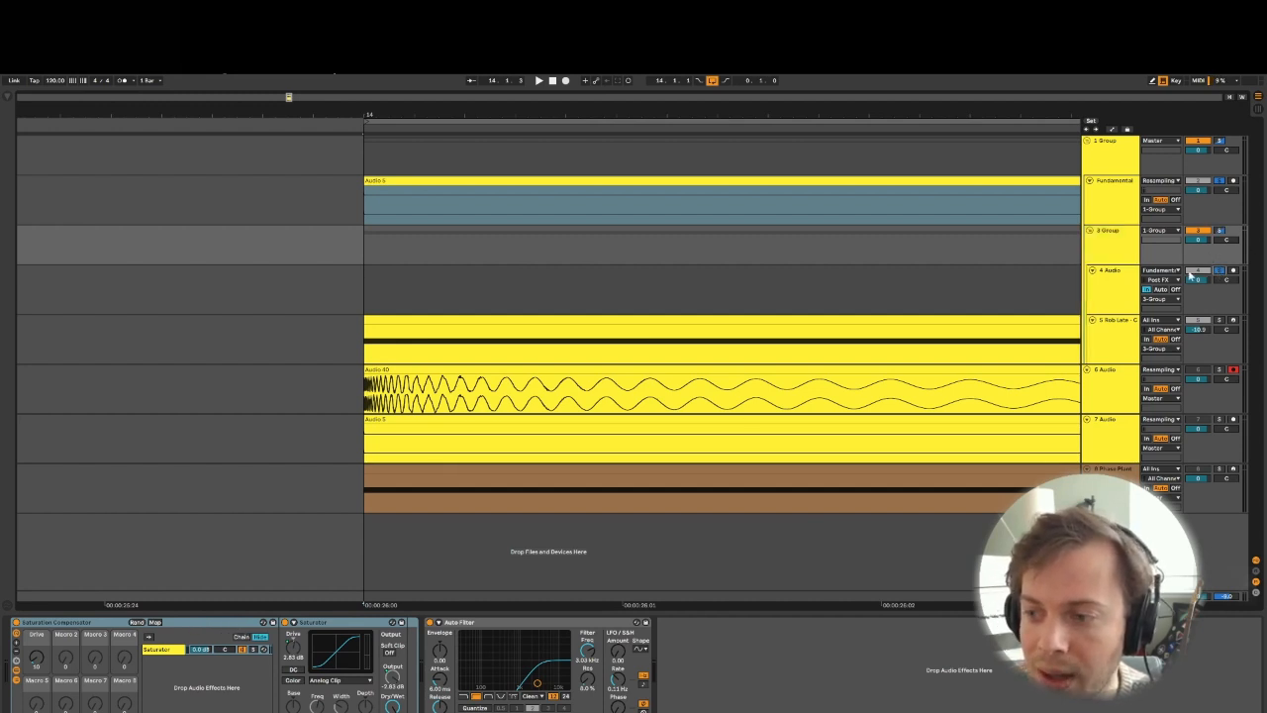
left_click(1111, 337)
left_click(1123, 256)
left_click(1117, 198)
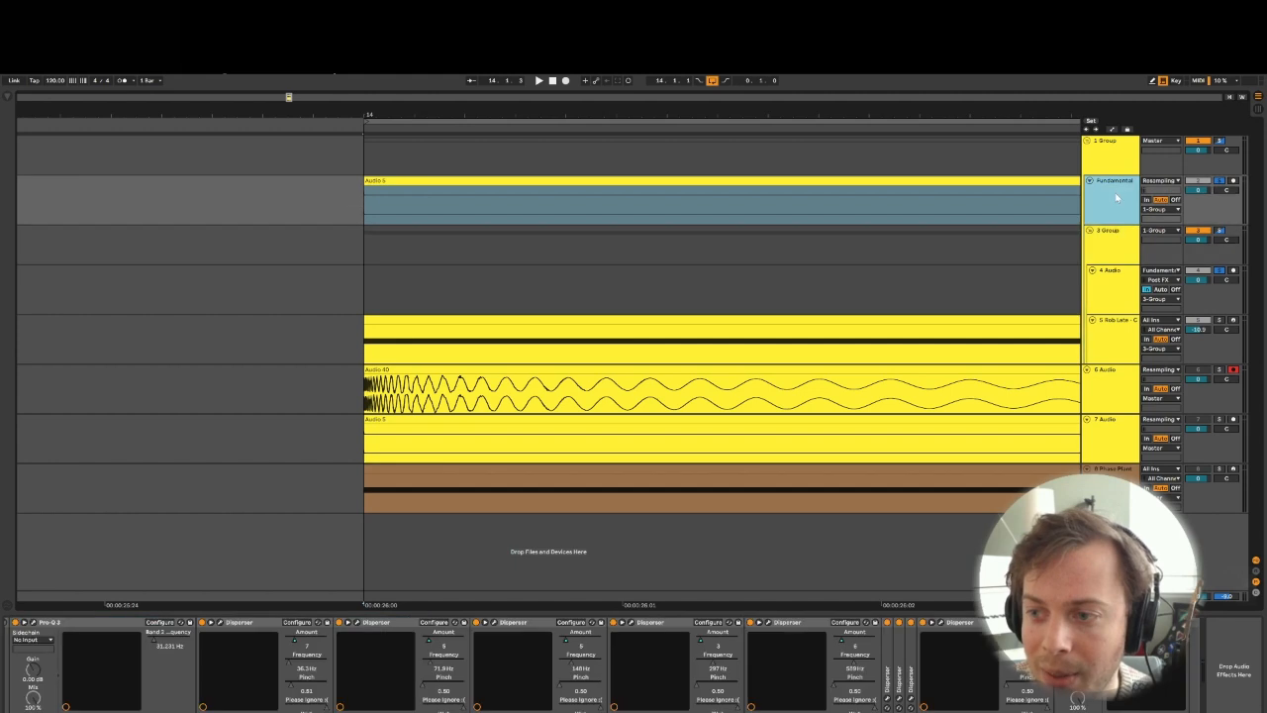
left_click(1111, 164)
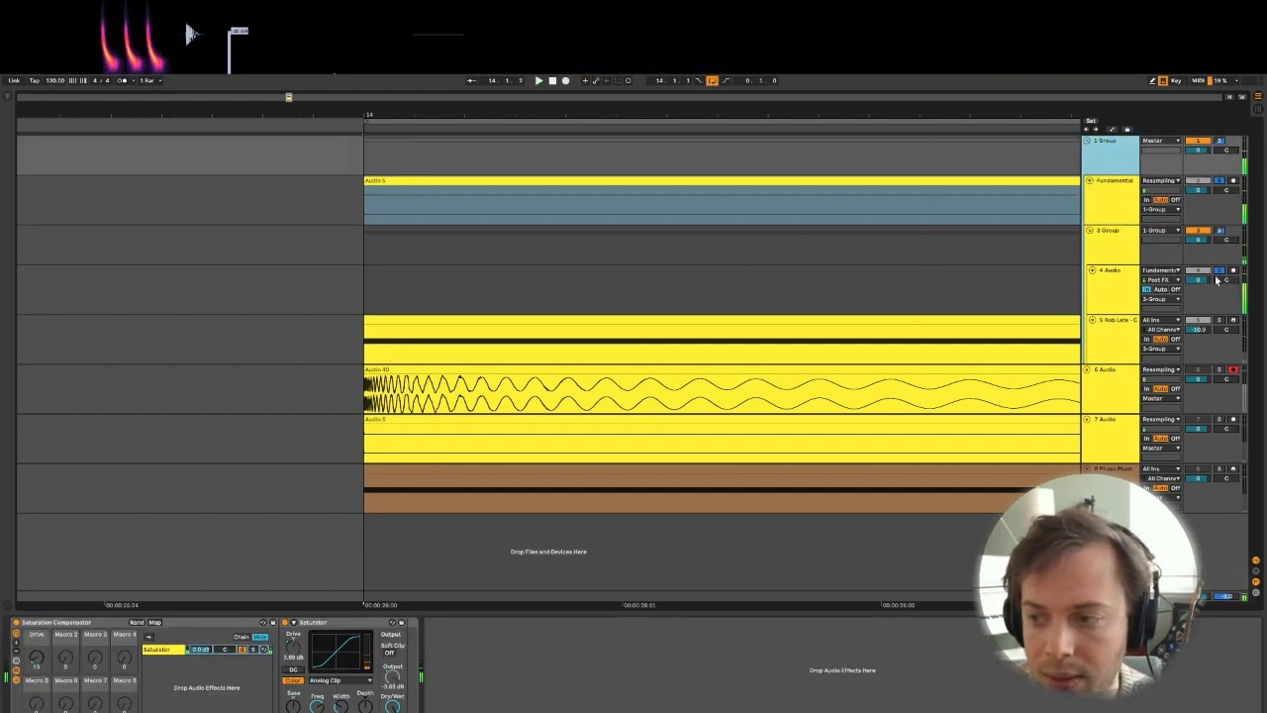
- Compare playback with and without 4 Audio soloed, then check the devices on 4 Audio and 3 Group while auditioning
left_click(1219, 271)
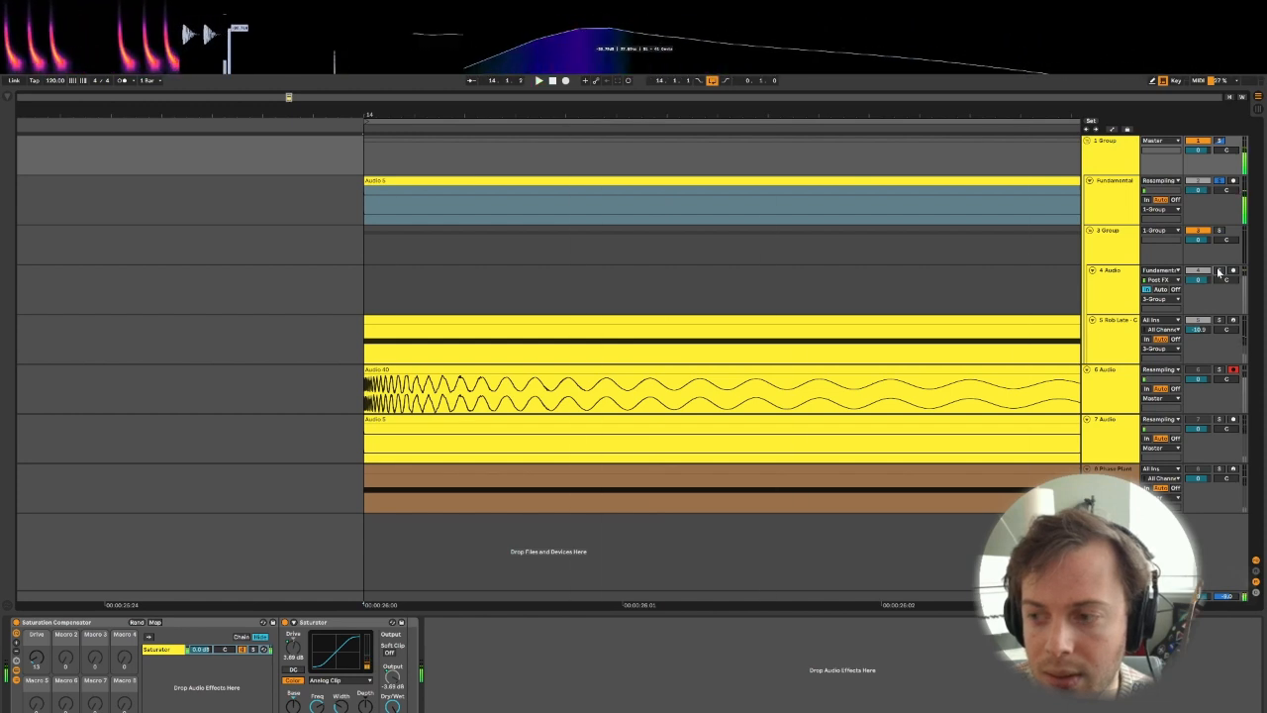
left_click(1219, 271)
left_click(1106, 291)
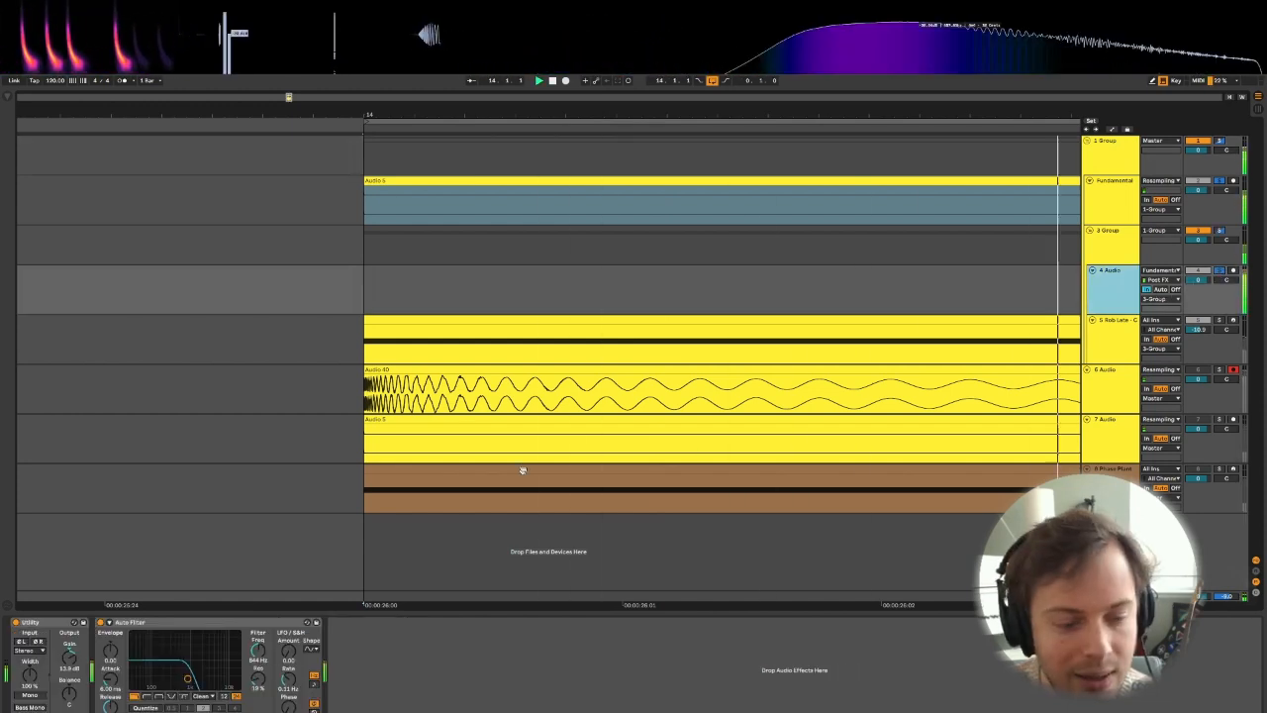
key("space")
left_click(1122, 241)
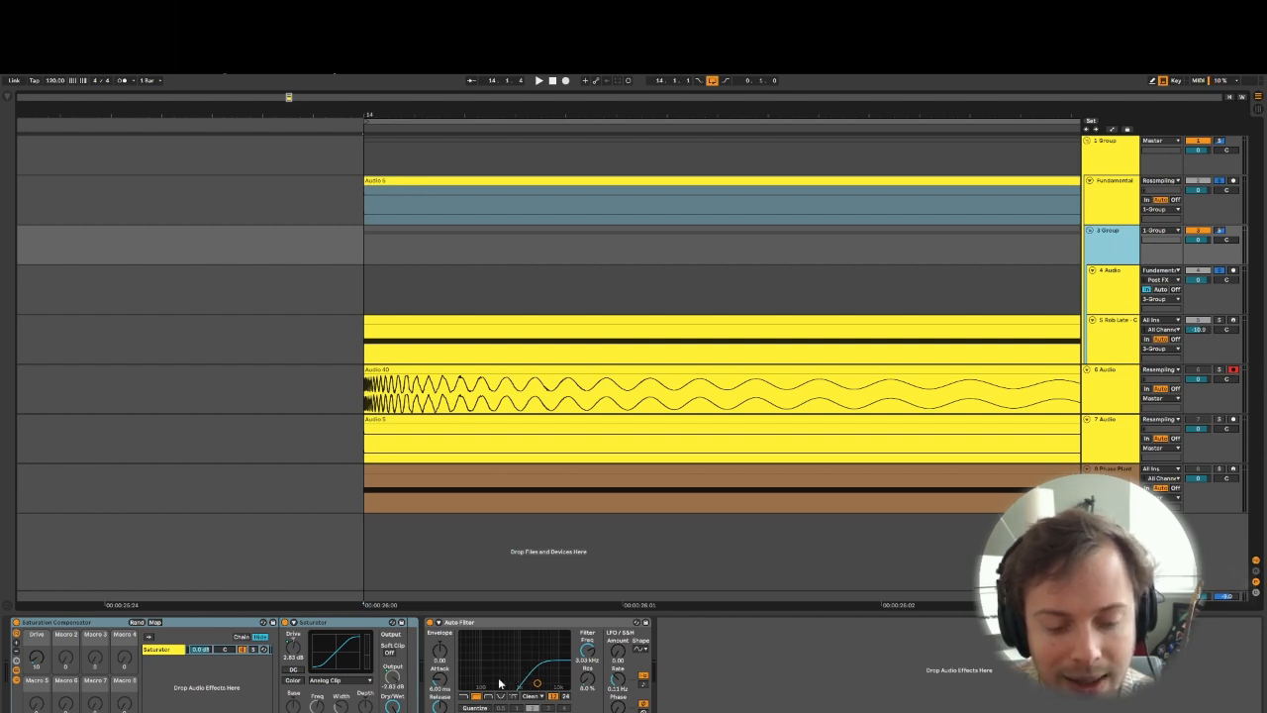
key("space")
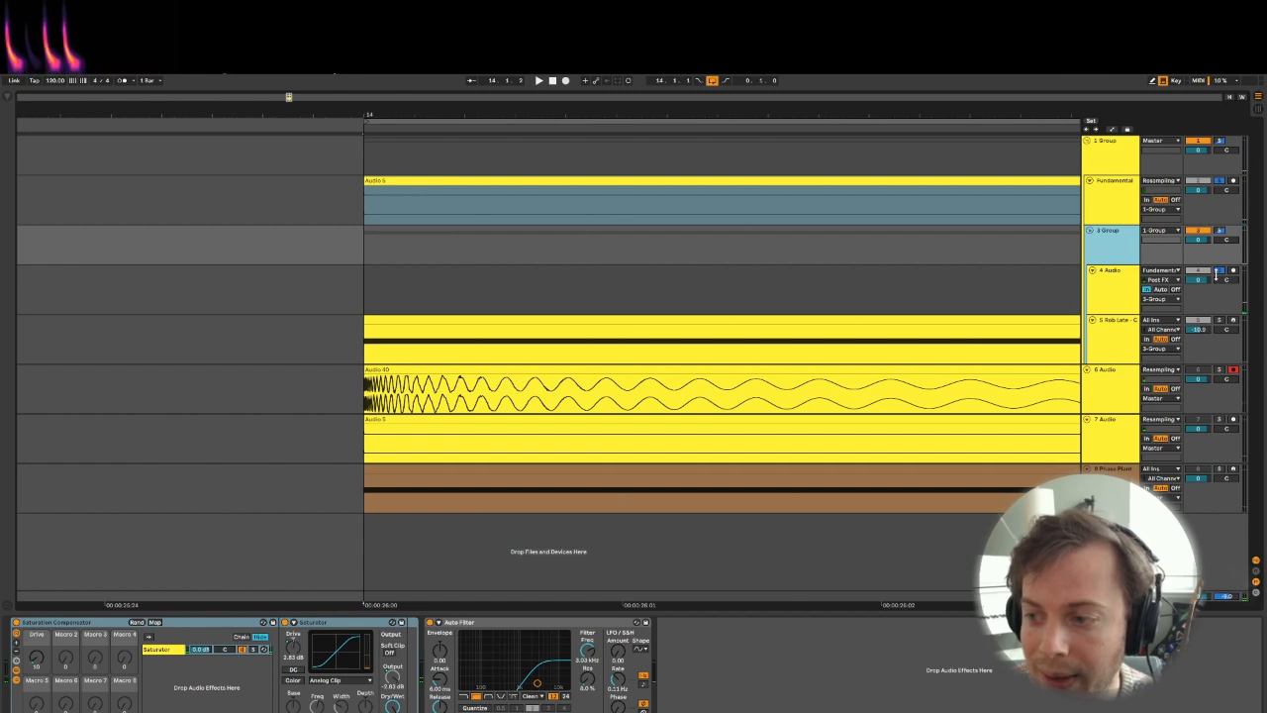
- Solo only the Rob Late Clank Hat track and review its devices together with those on 4 Audio and 3 Group
left_click(1219, 323)
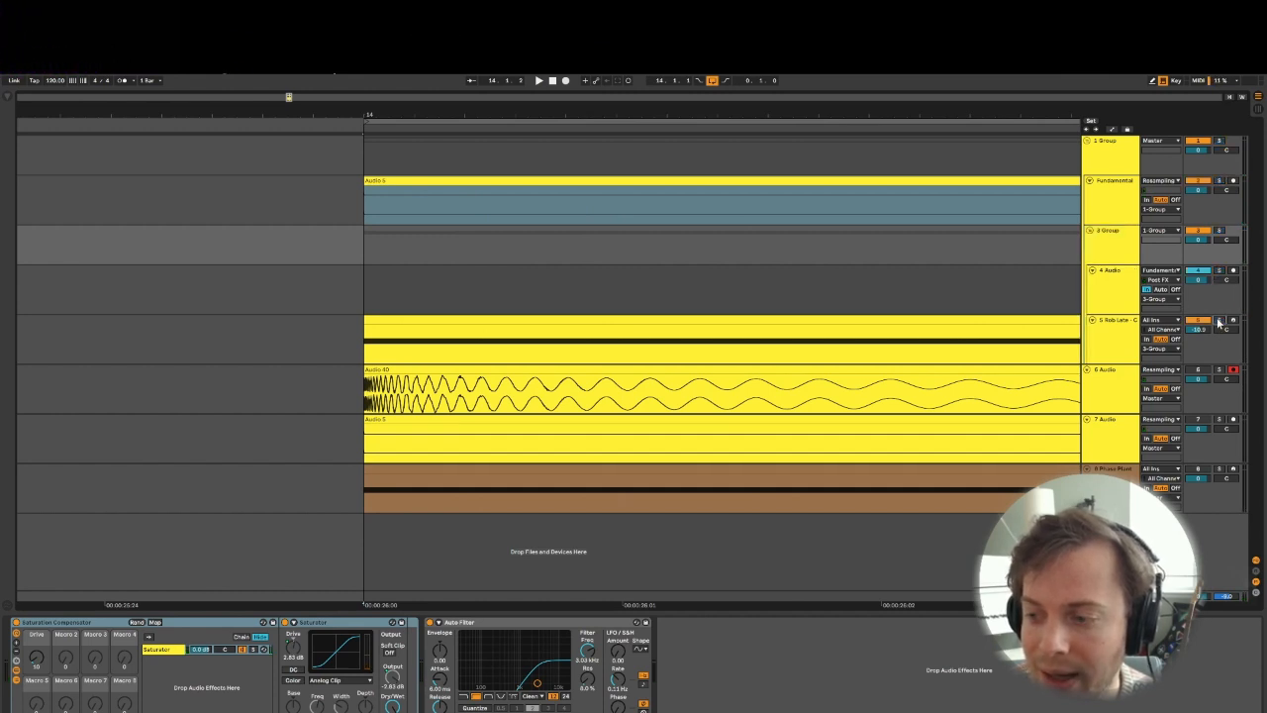
left_click(1102, 231)
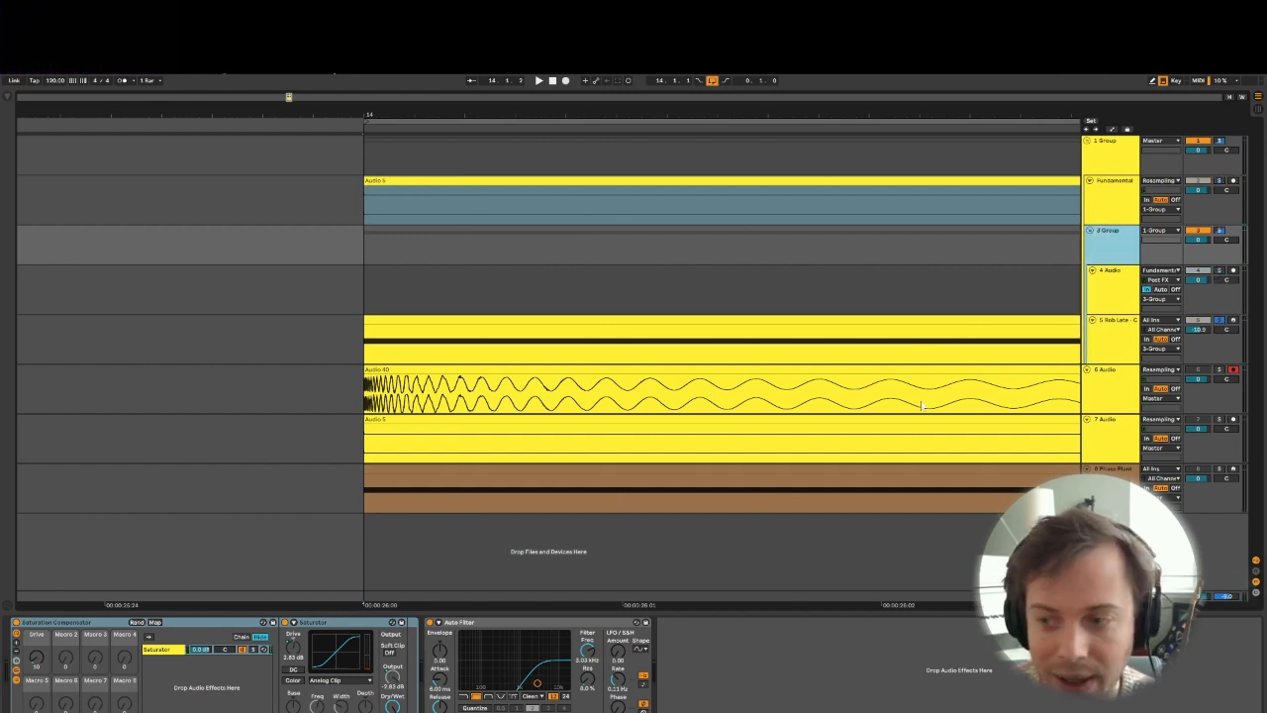
left_click(1121, 333)
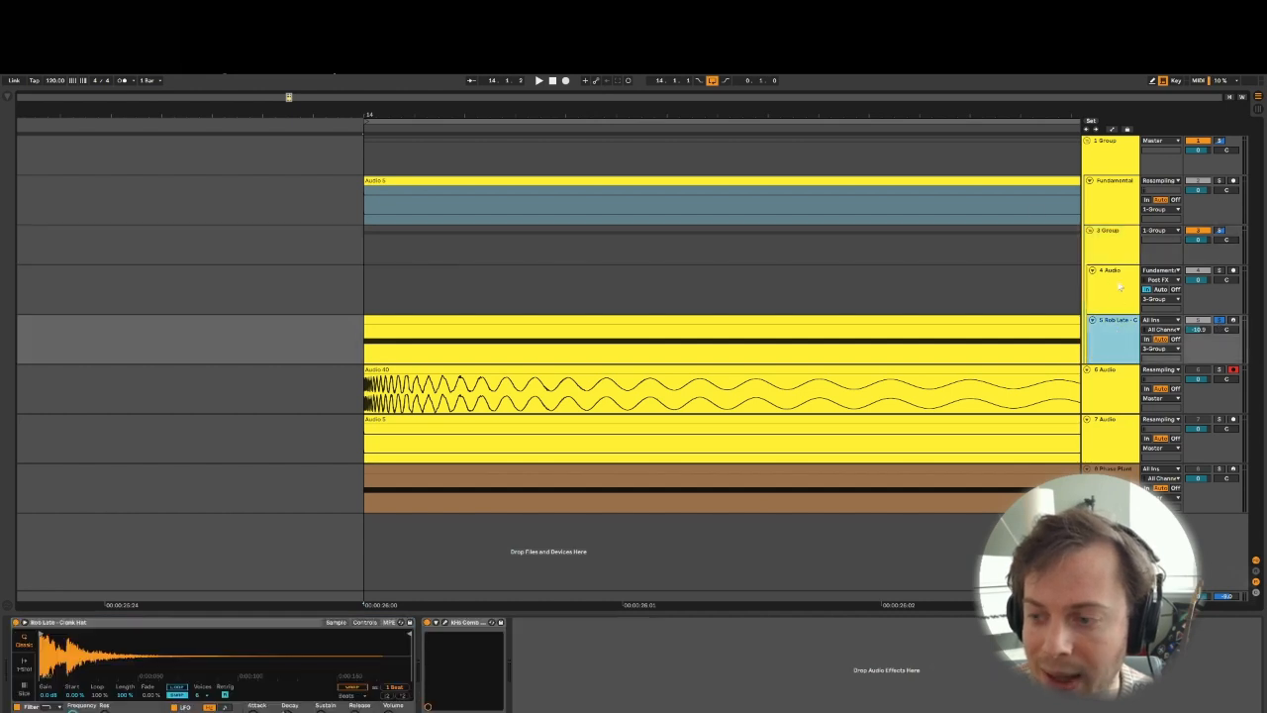
left_click(1119, 292)
left_click(1116, 324)
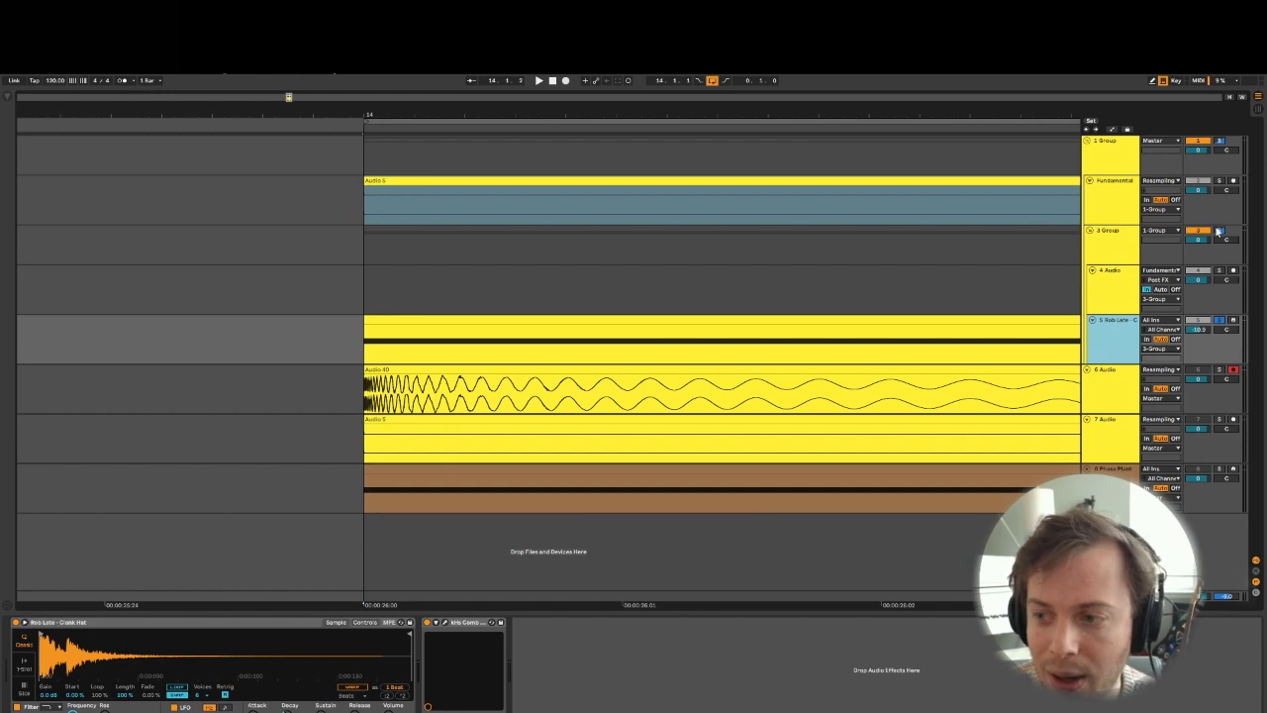
left_click(1119, 252)
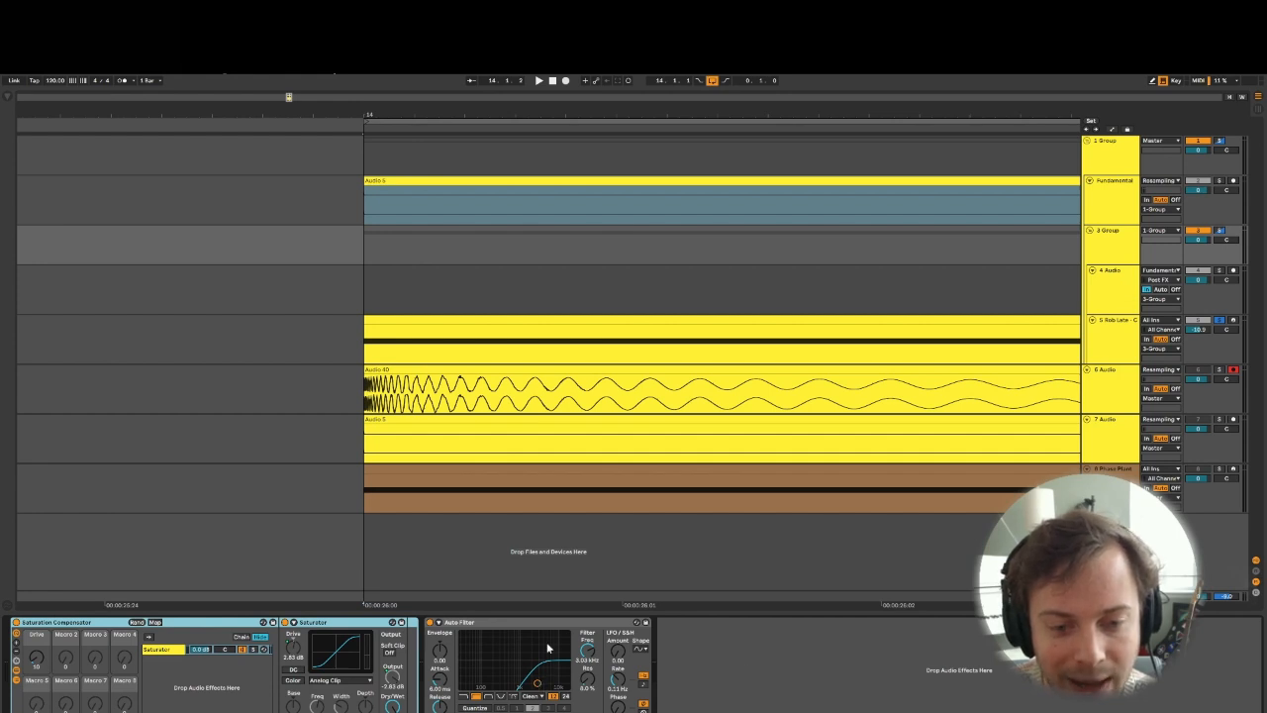
- Examine the recorded waveform on 6 Audio up close along its length, then return to an overview of the clips
left_click_drag(566, 118, 566, 179)
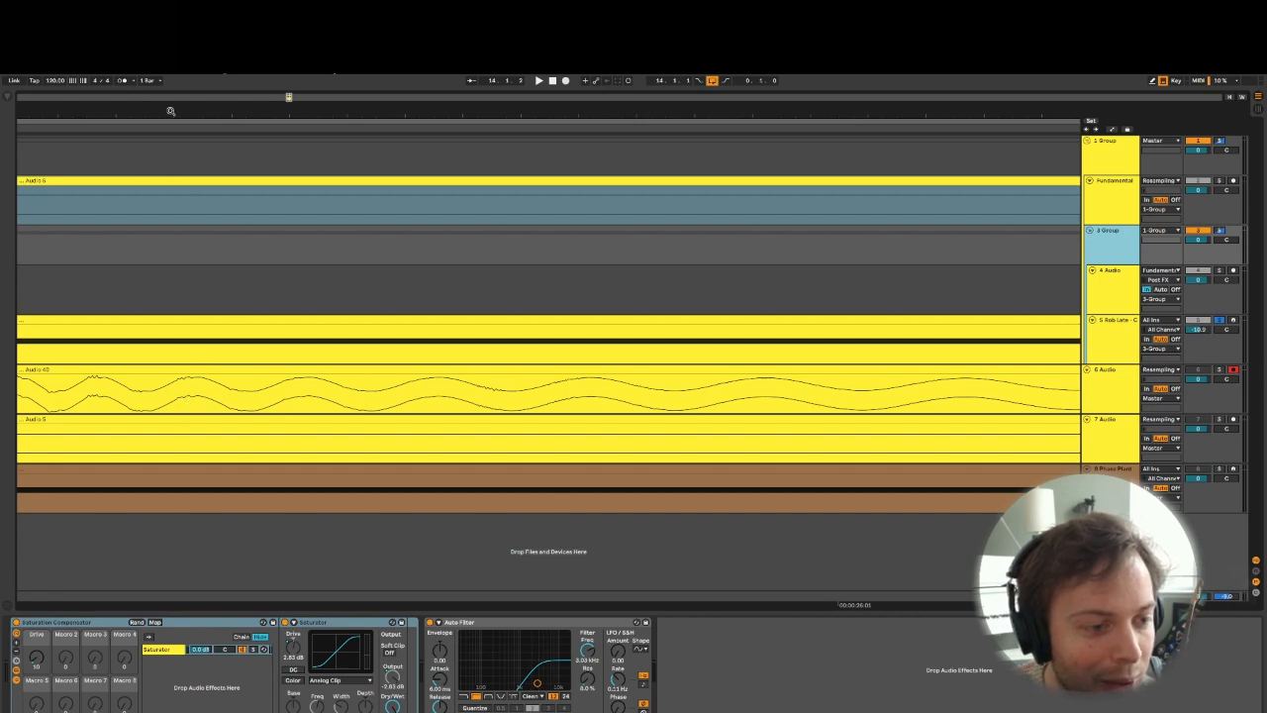
left_click_drag(165, 114, 256, 140)
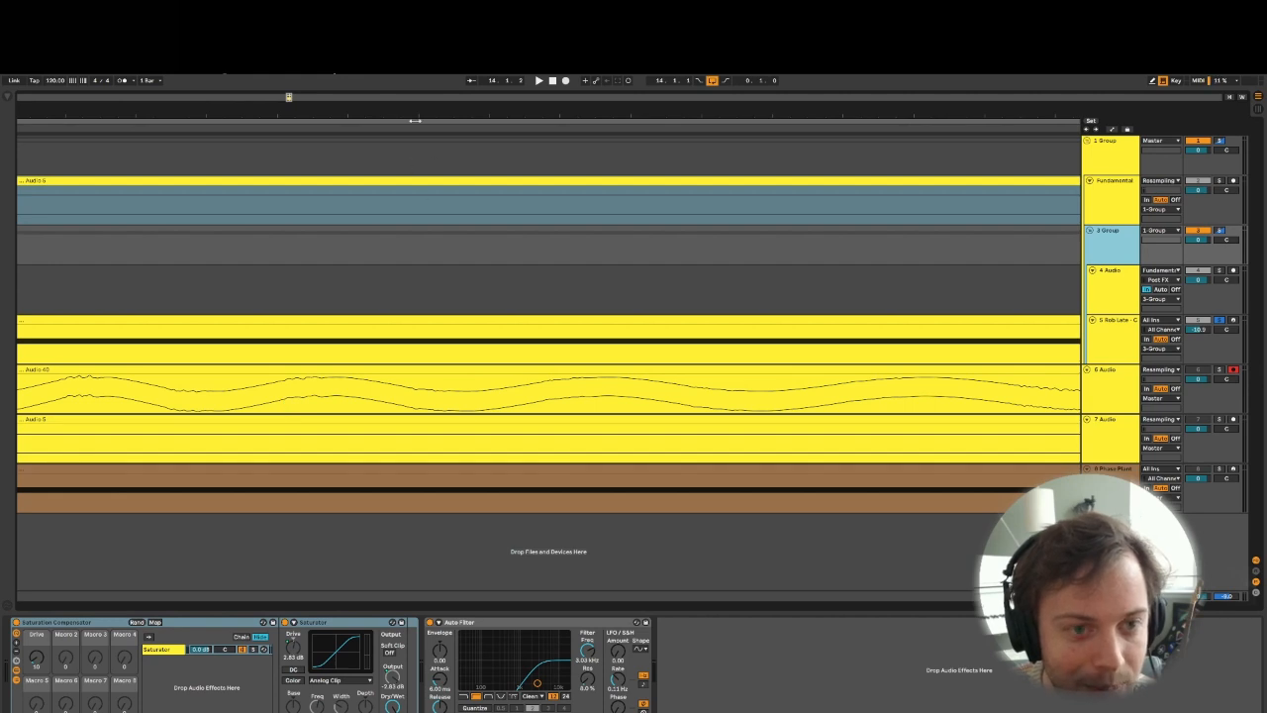
mouse_move(415, 117)
left_mouse_down()
mouse_move(444, 117)
mouse_move(398, 117)
left_mouse_up()
left_click_drag(259, 115, 247, 189)
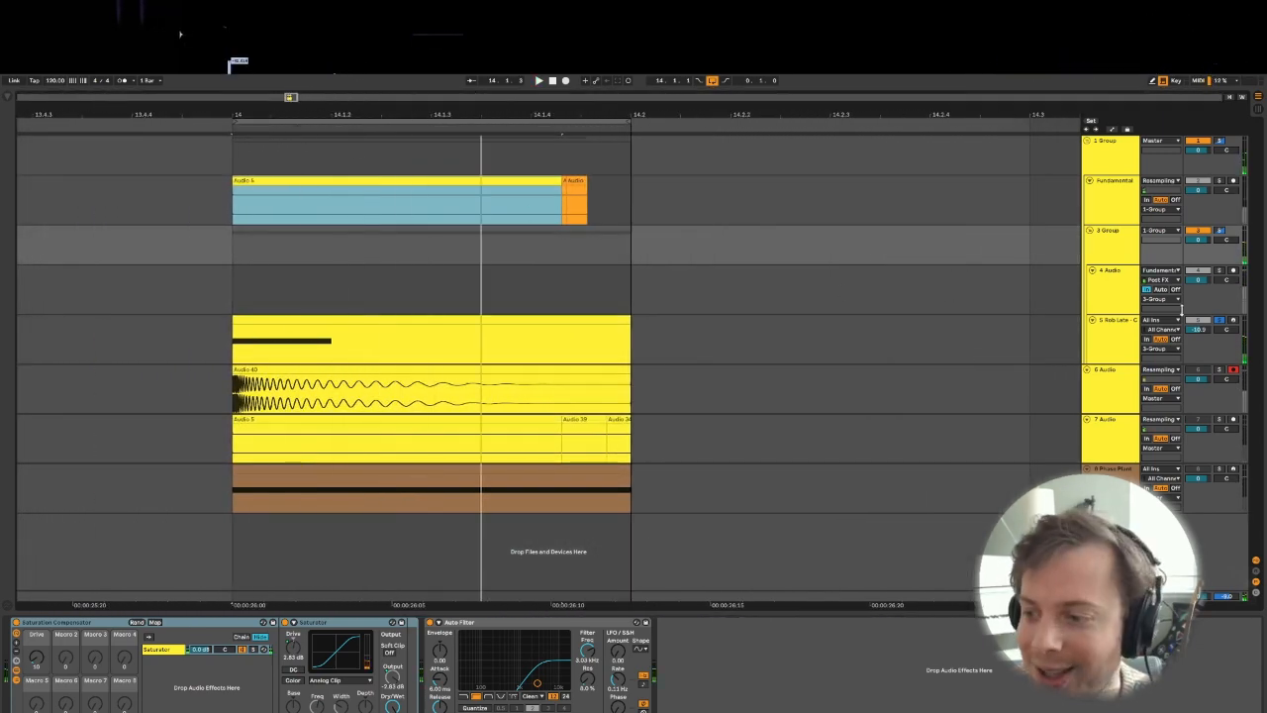
- Clear the solo on the Clank Hat track and audition all the layers together
left_click(1131, 329)
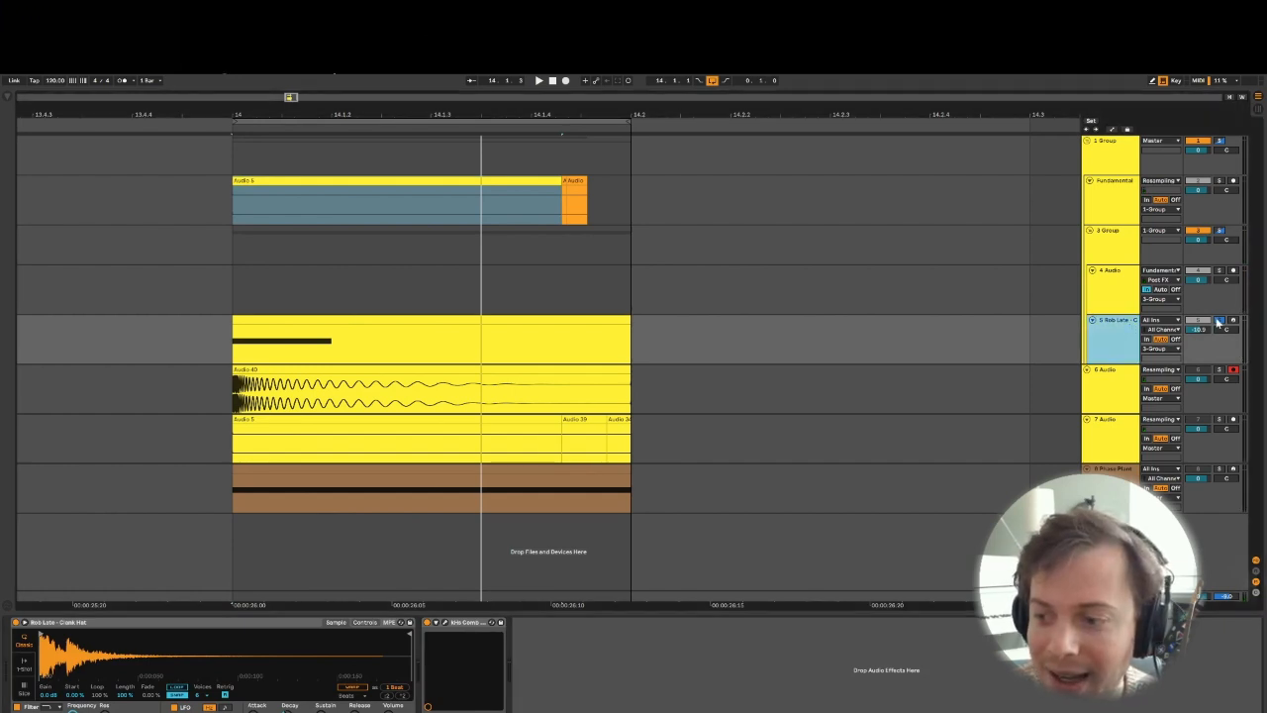
left_click(1219, 322)
key("space")
left_click(1198, 322)
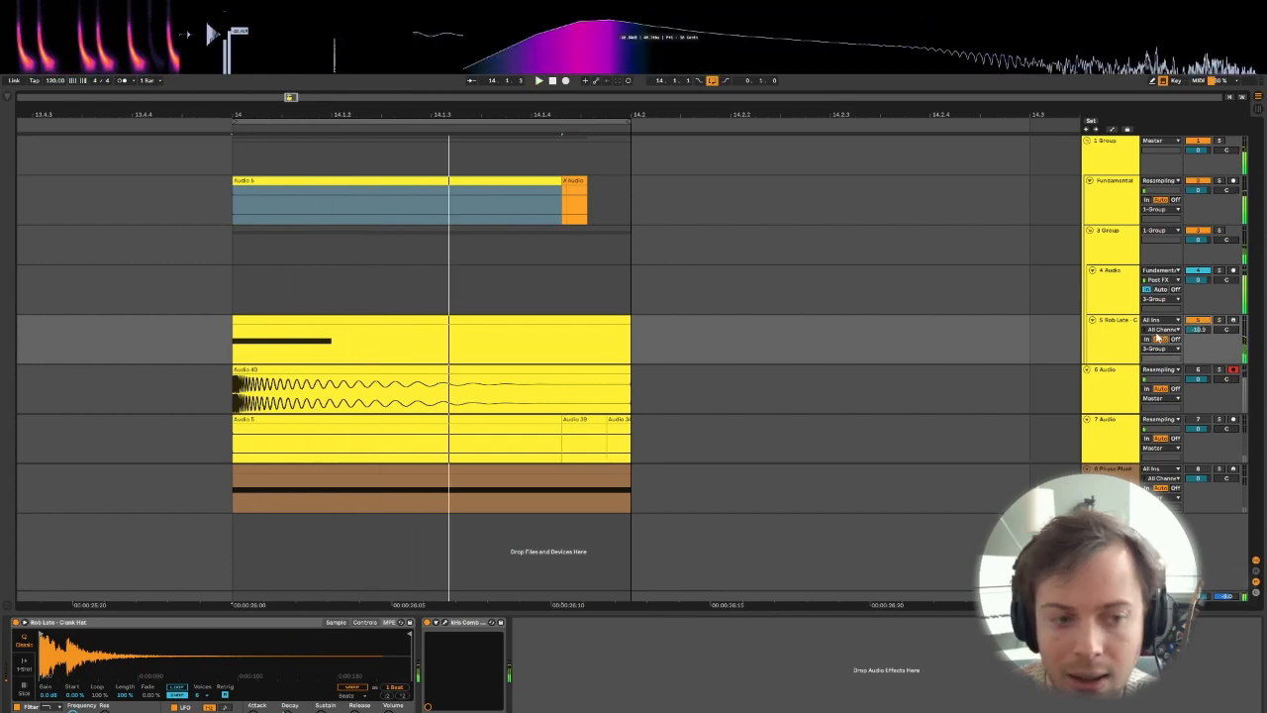
key("space")
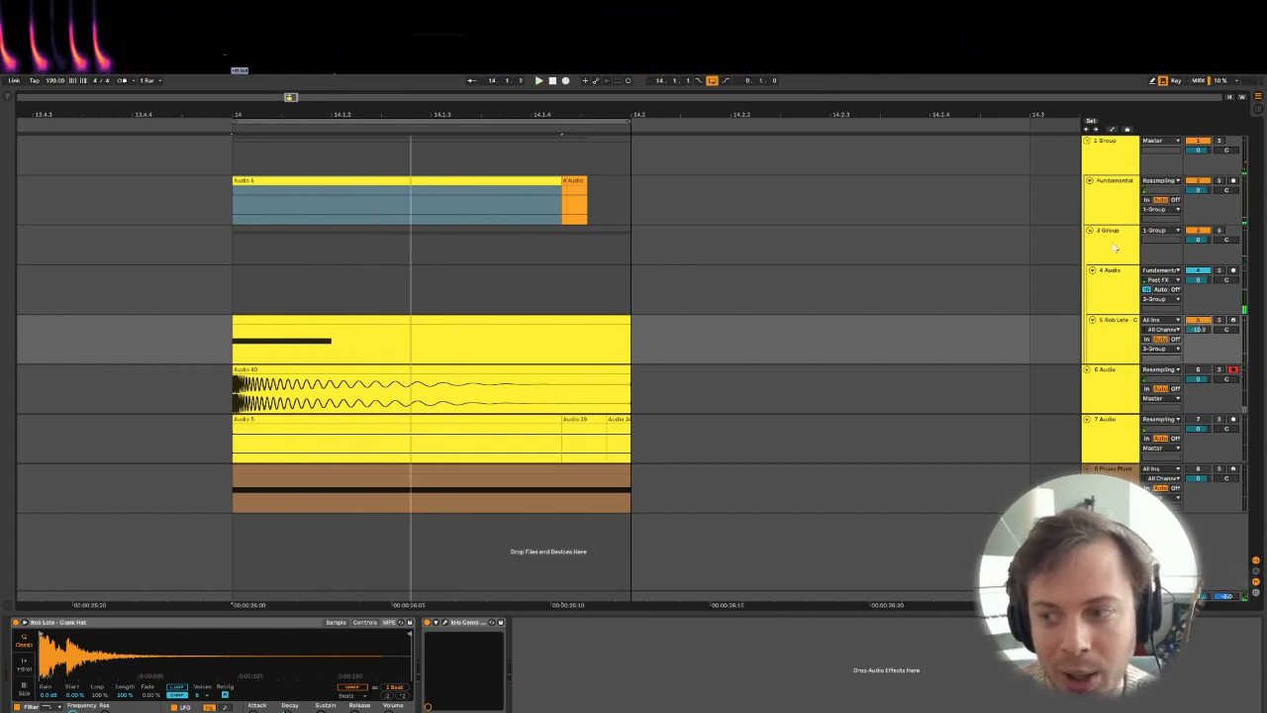
- Review the effect devices on 3 Group and 4 Audio once more
left_click(1114, 247)
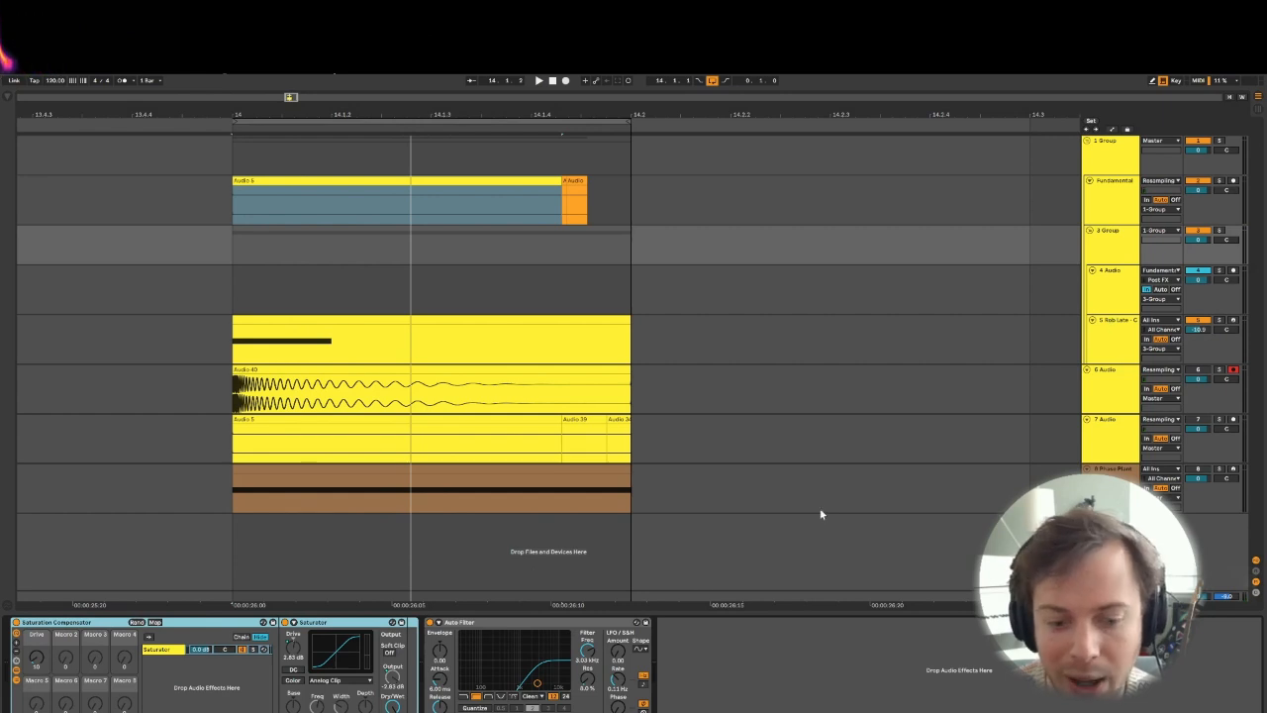
left_click(1111, 293)
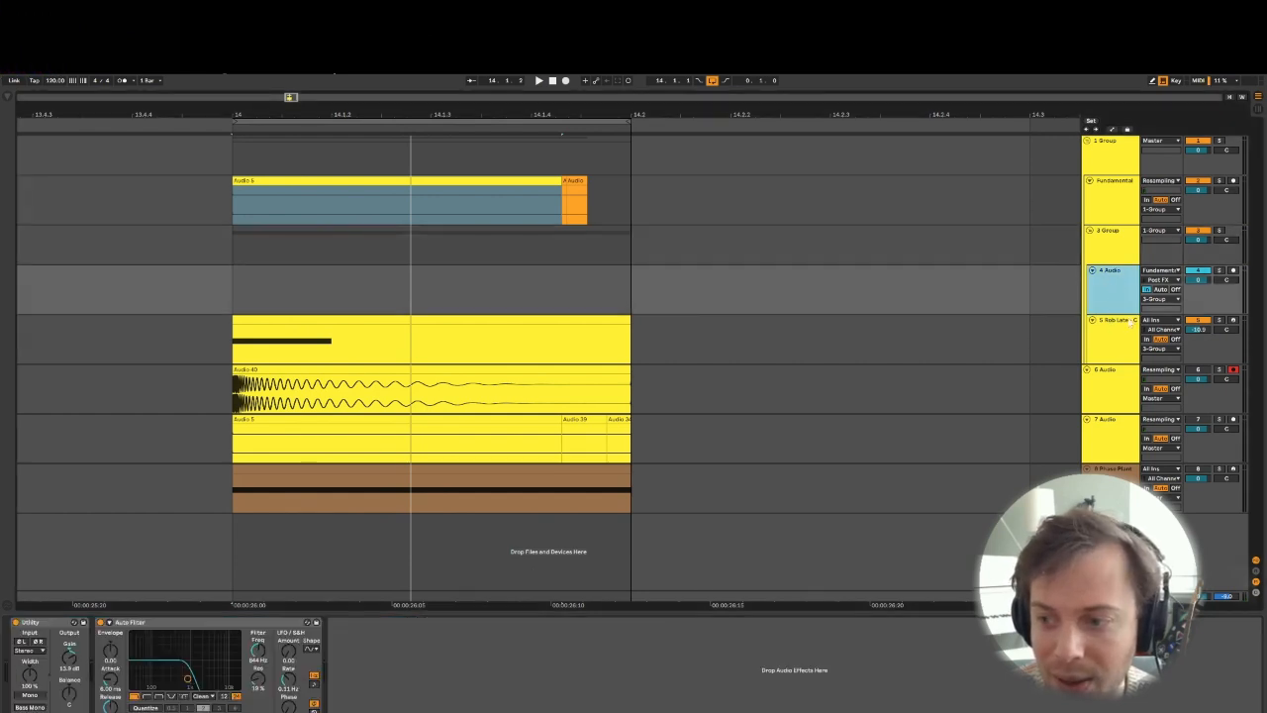
left_click(1116, 237)
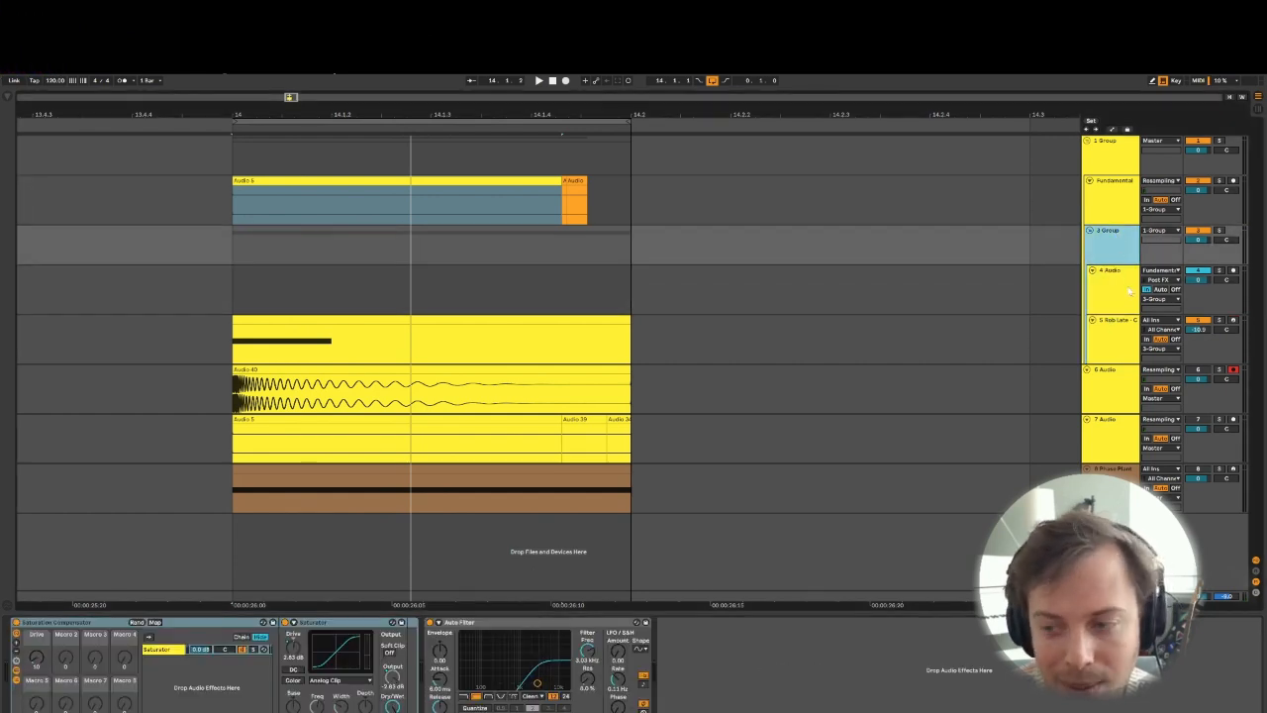
- Hot-swap the Clank Hat sample in track 5's Simpler and audition the preceding Rob Late and ff_brt percussion one-shots during playback
left_click(1130, 340)
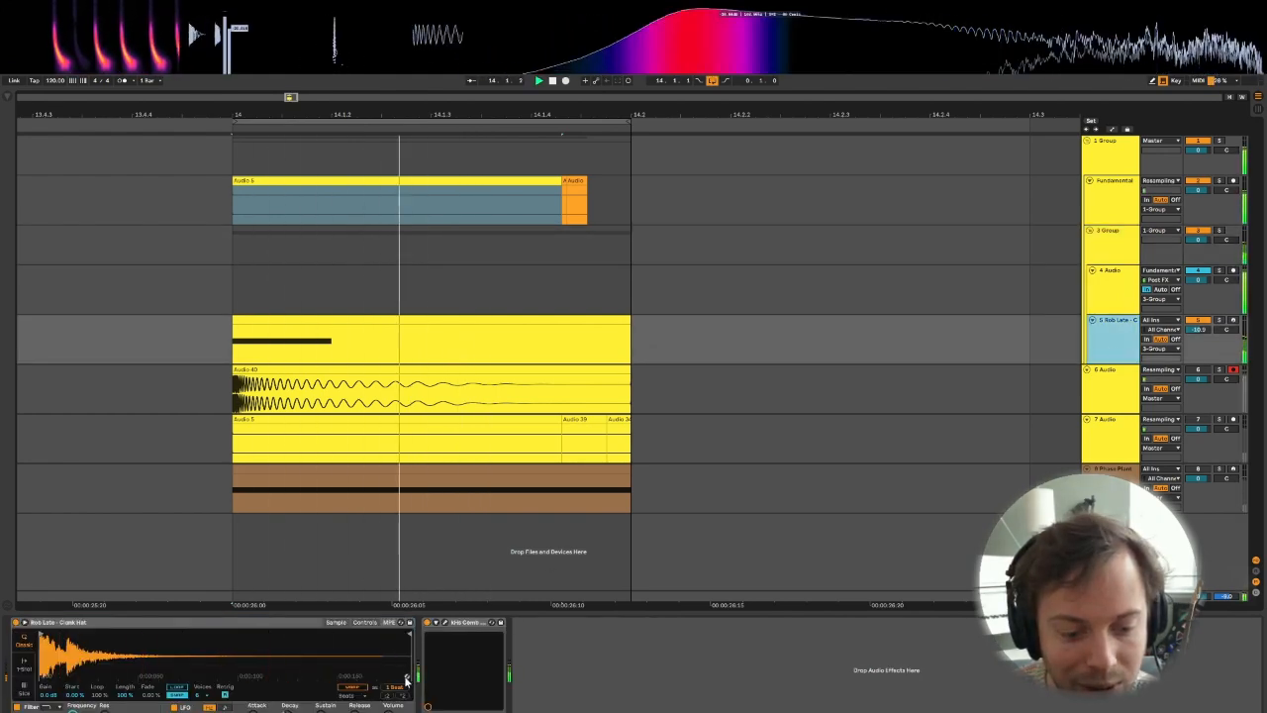
left_click(406, 679)
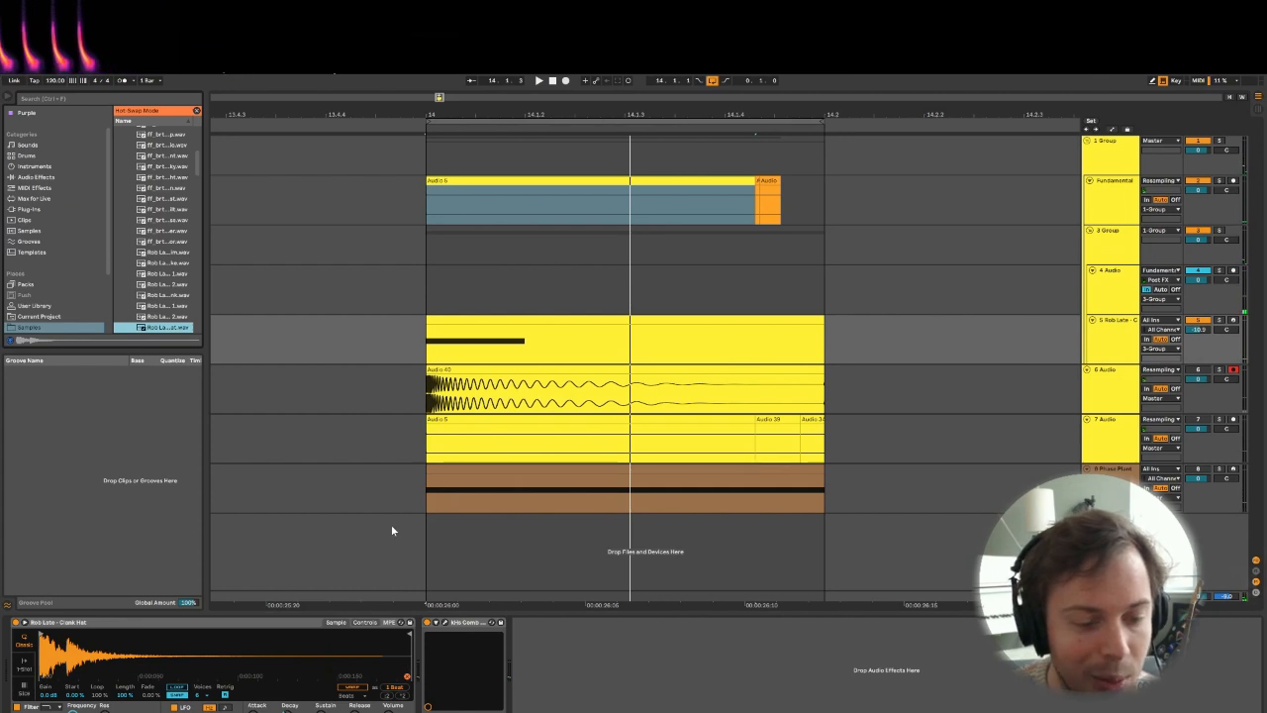
key("Up")
key("Up")
key("Up")
key("Up")
key("Up")
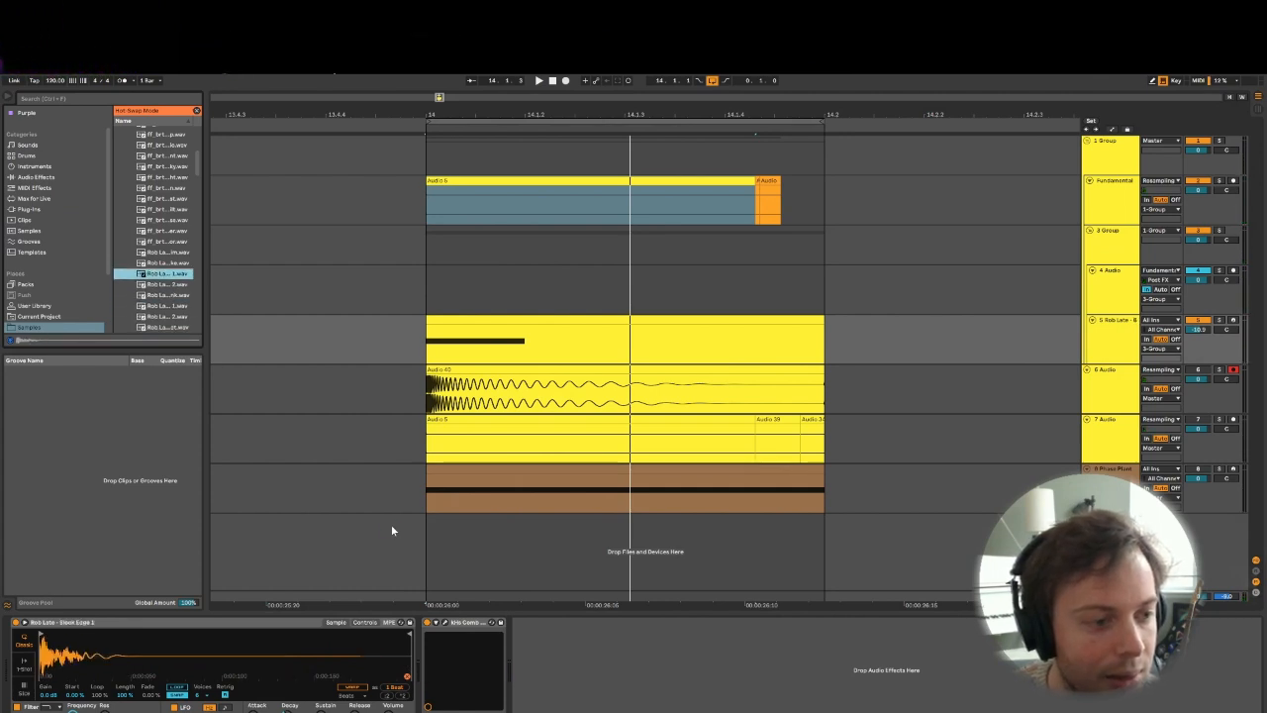
key("Up")
key("Up")
key("Up")
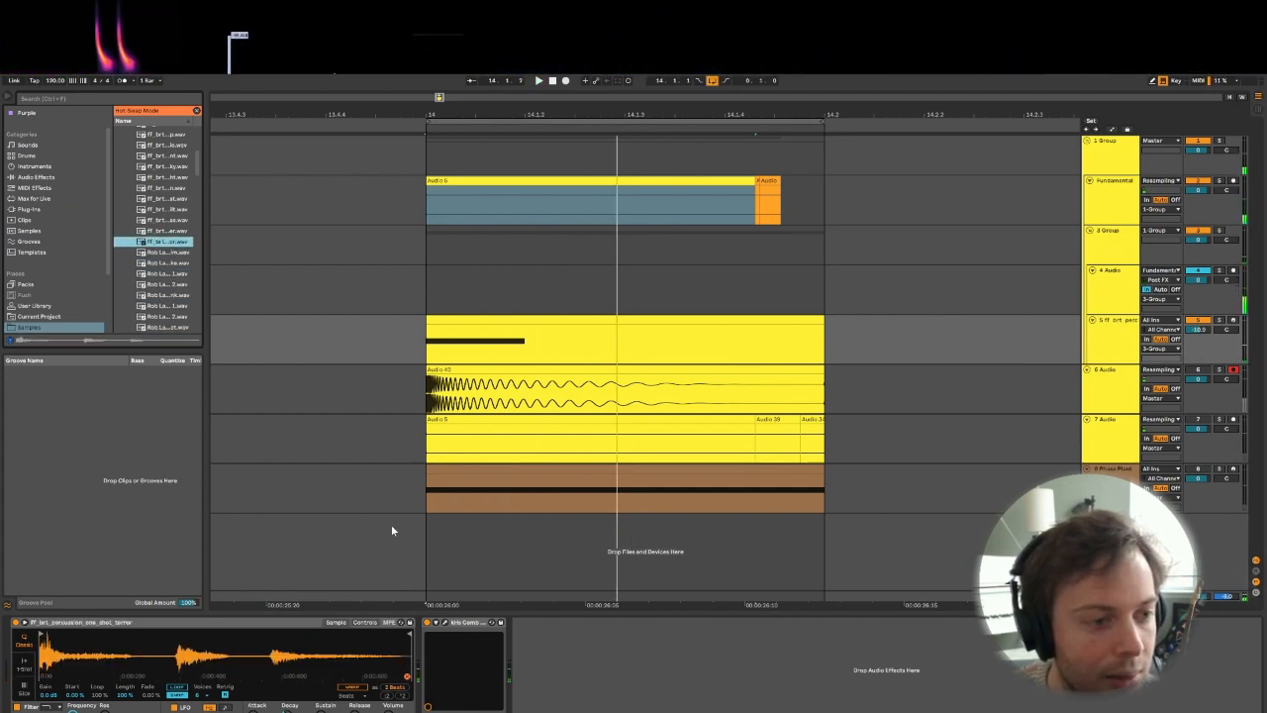
key("Up")
key("Up")
key("Up")
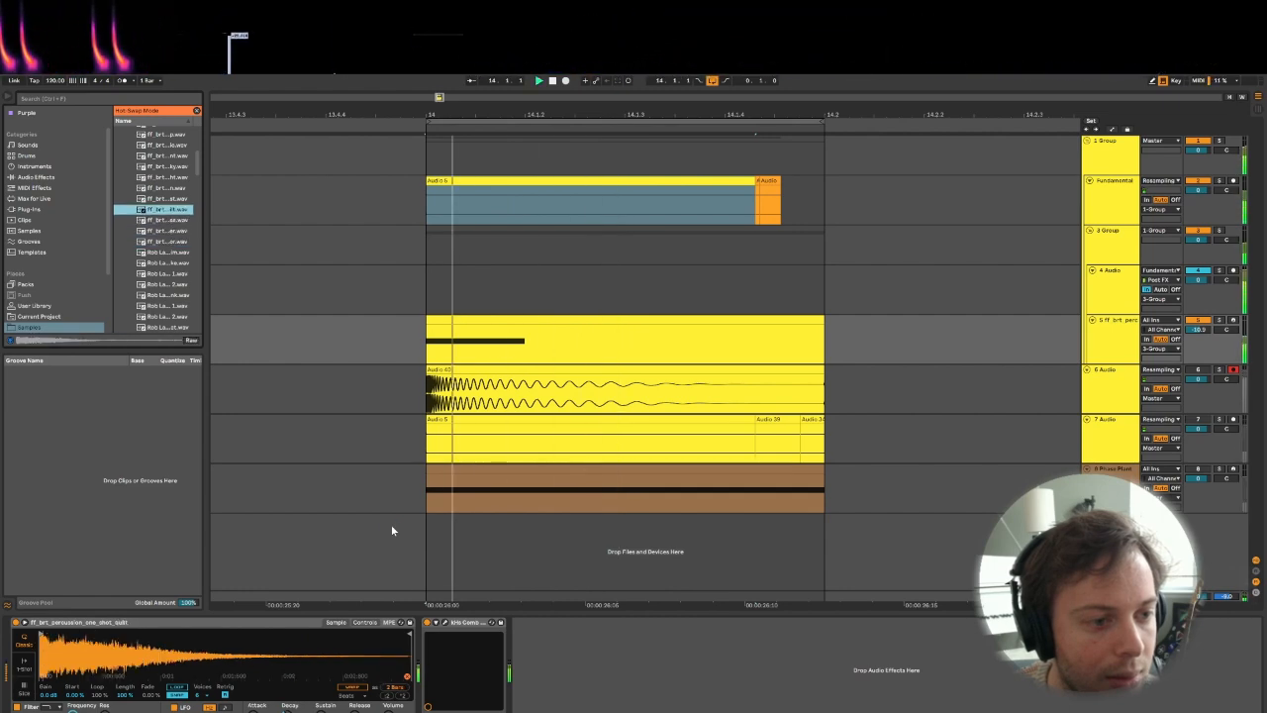
key("Up")
key("Up")
key("Up")
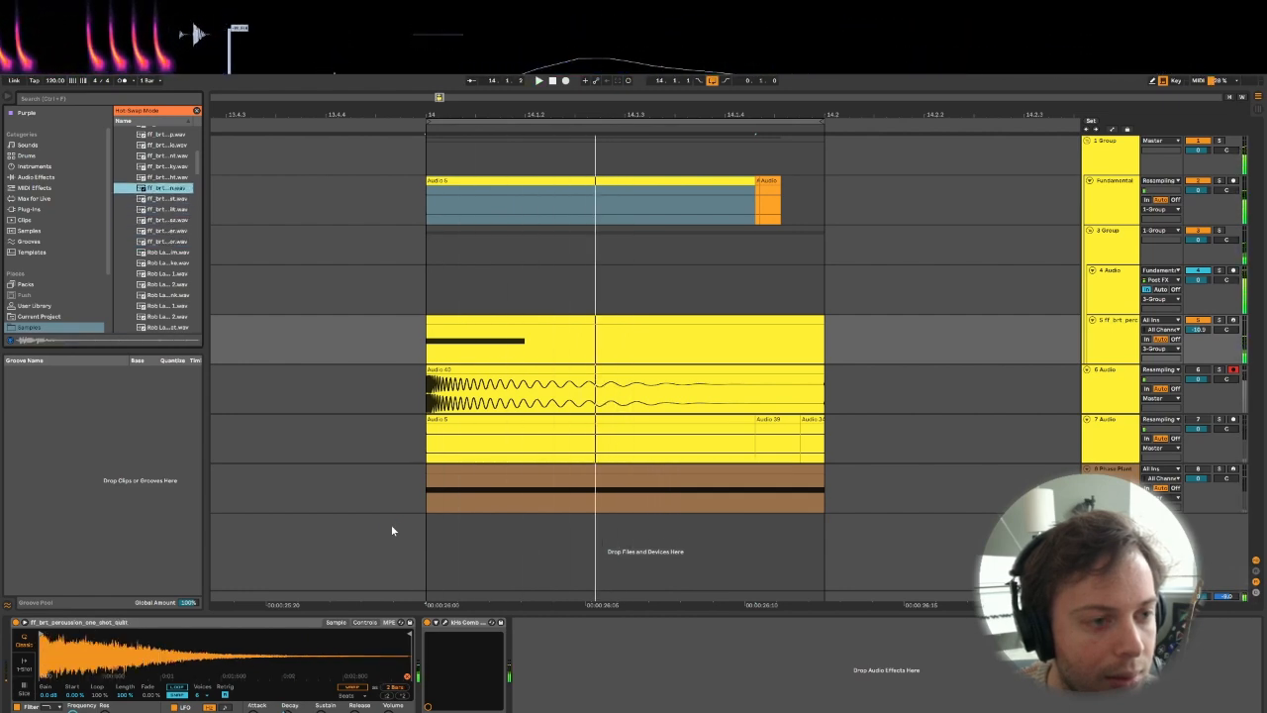
key("Up")
key("Up")
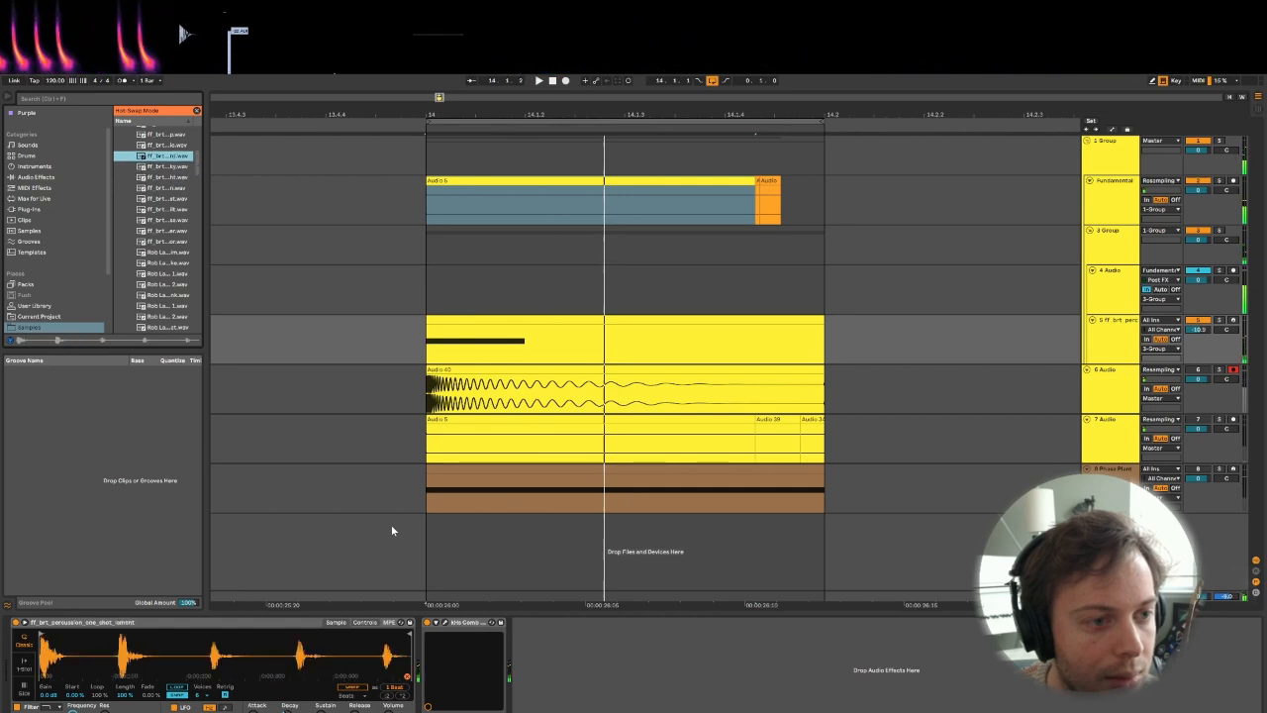
key("Up")
key("Up")
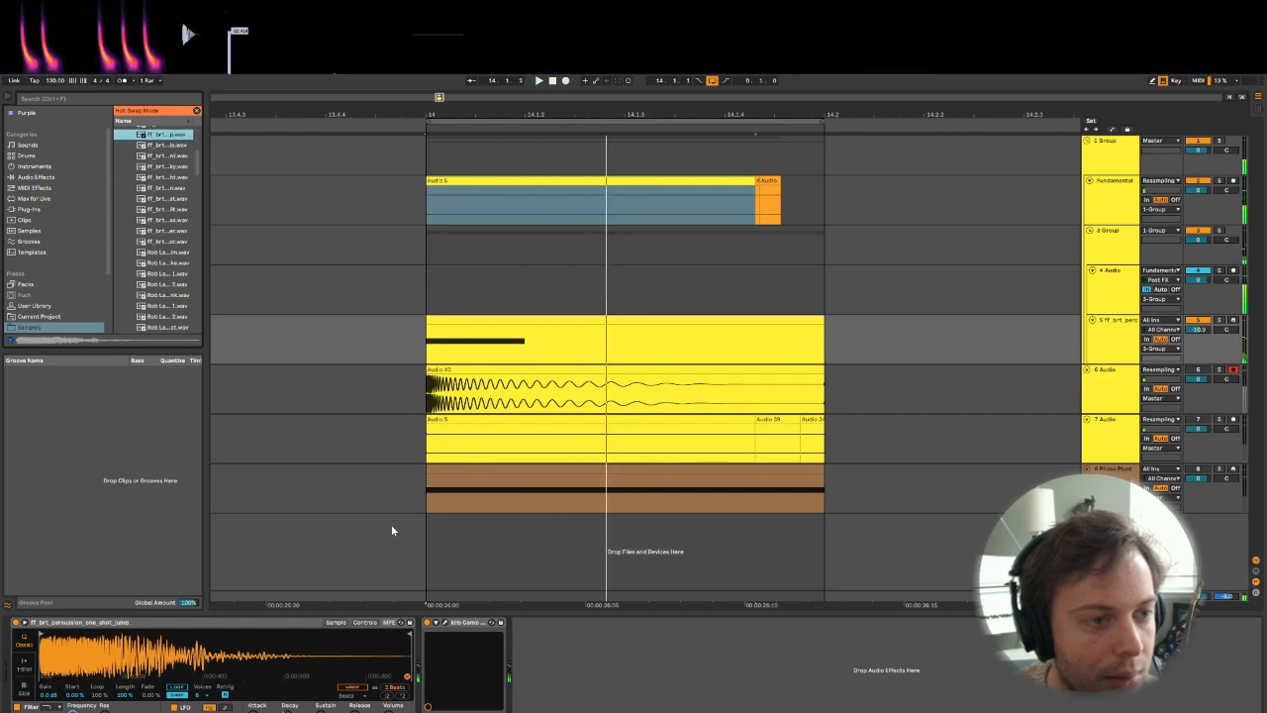
- Continue through the following percussion one-shots for track 5's Simpler during playback, settle on Rob Late - Granular Glitch, and stop playback
key("Down")
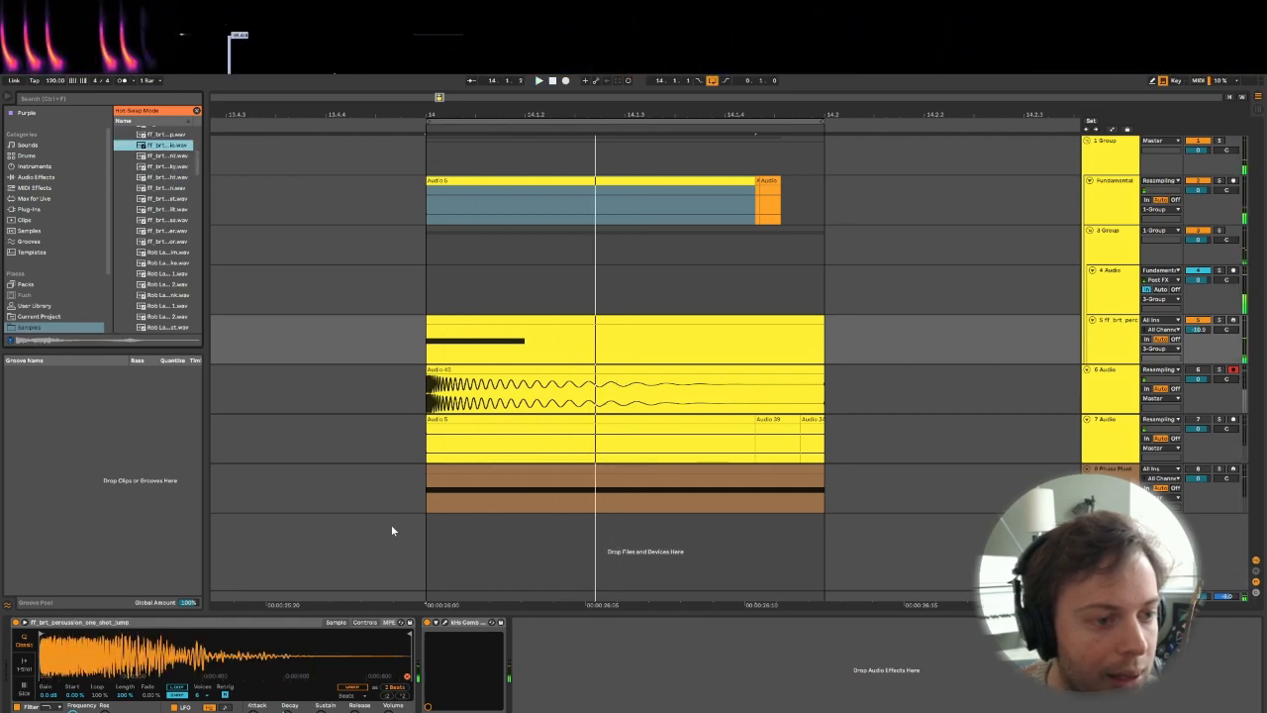
key("Down")
key("Down")
key("Down")
key("Down")
key("Down")
key("Down")
key("Down")
key("Down")
key("Down")
key("Down")
key("Down")
key("Down")
key("Down")
key("Down")
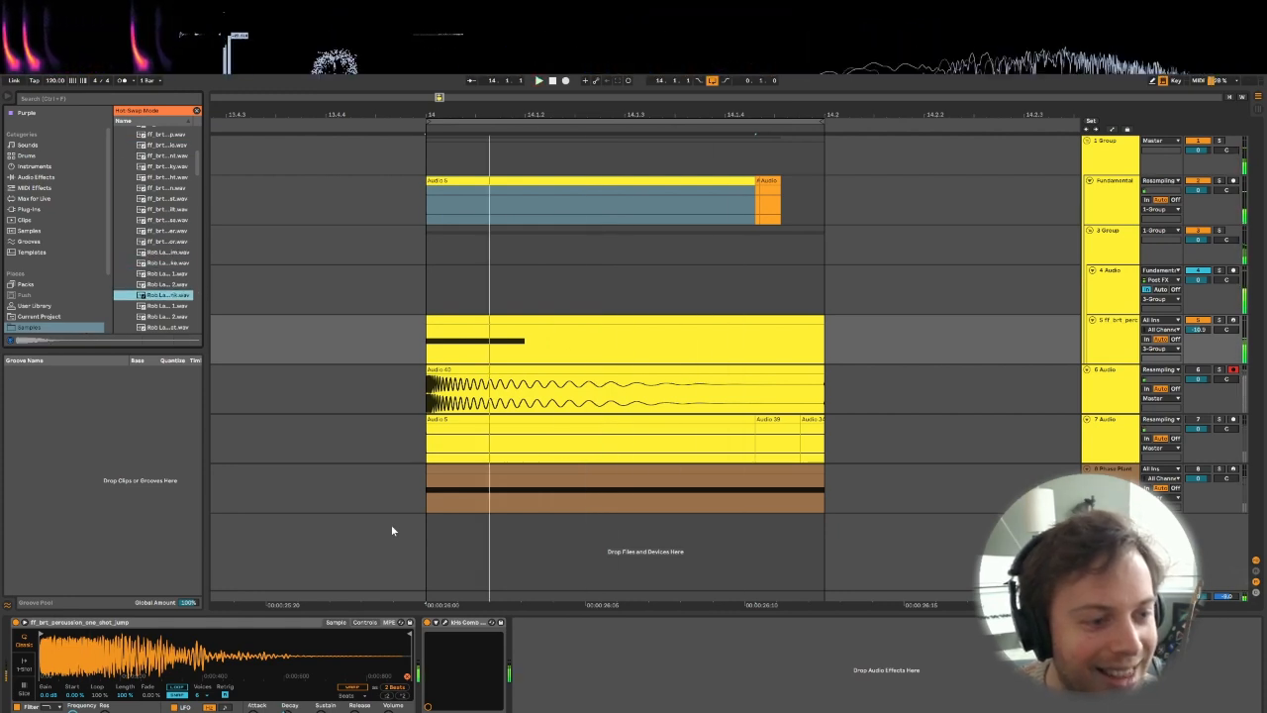
key("Down")
key("Down")
key("Down")
key("Down")
key("Down")
key("Down")
key("Down")
key("Down")
key("Down")
key("Down")
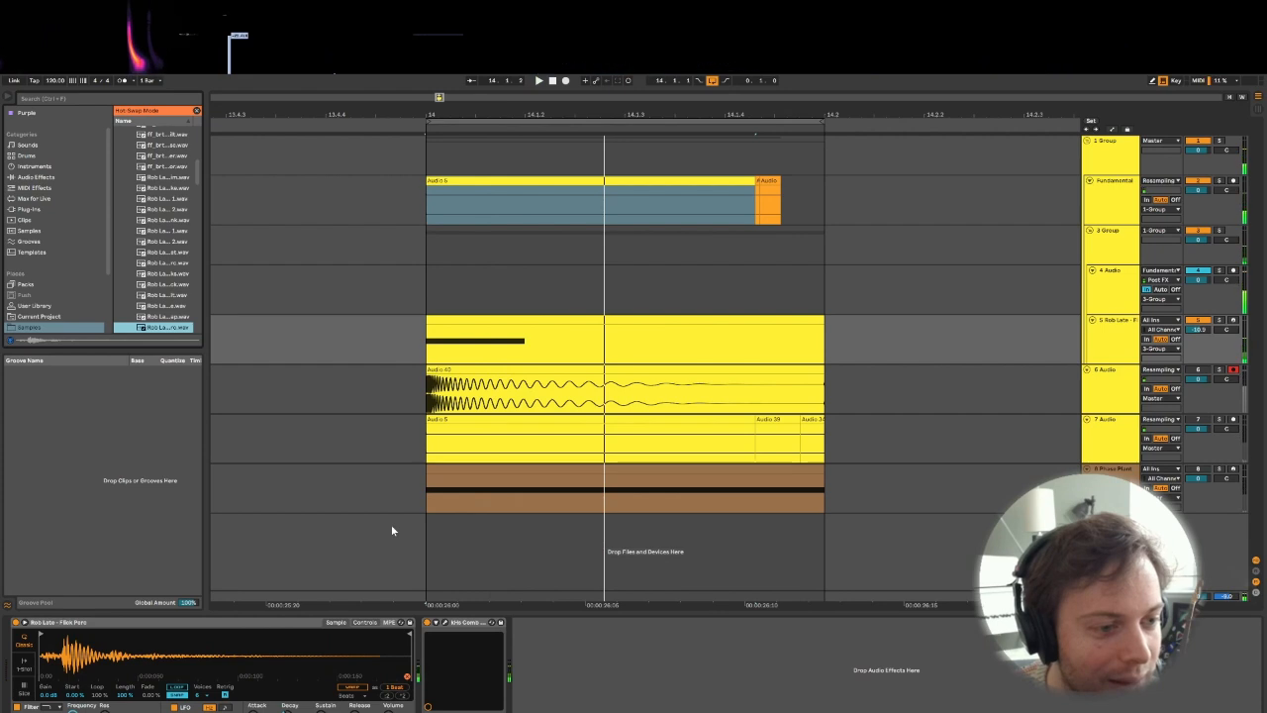
key("Down")
key("Down")
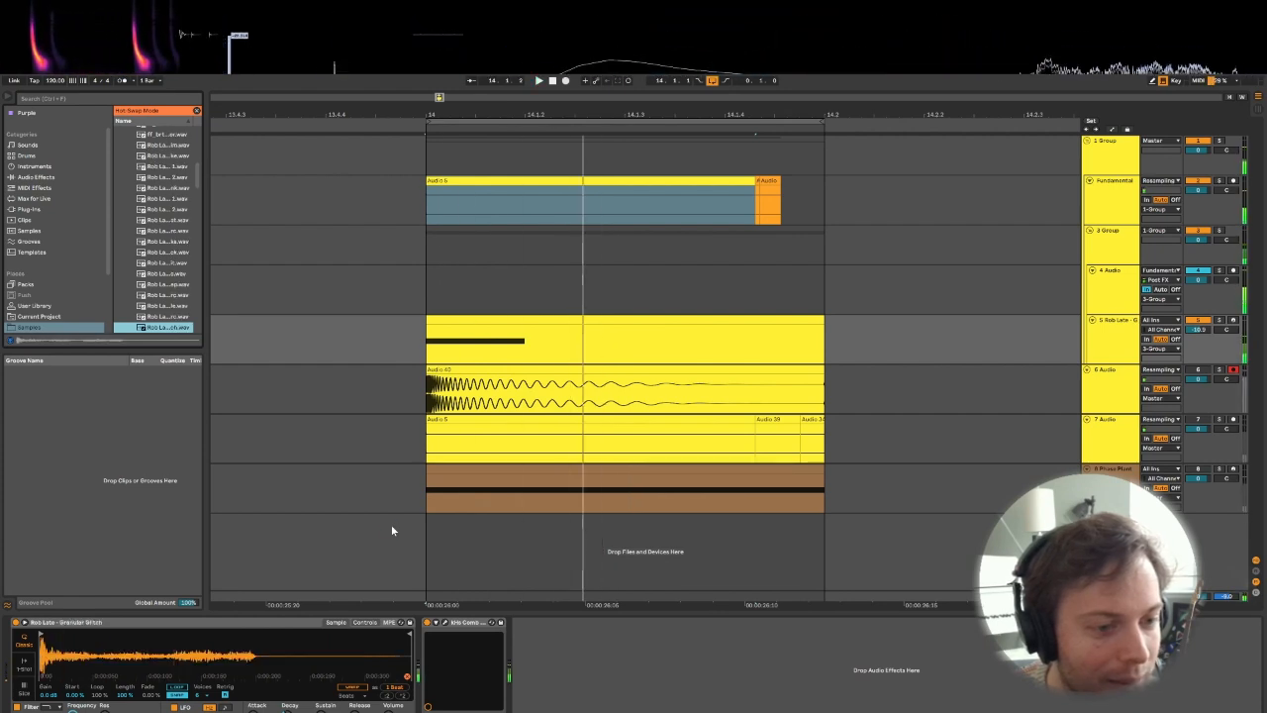
key("space")
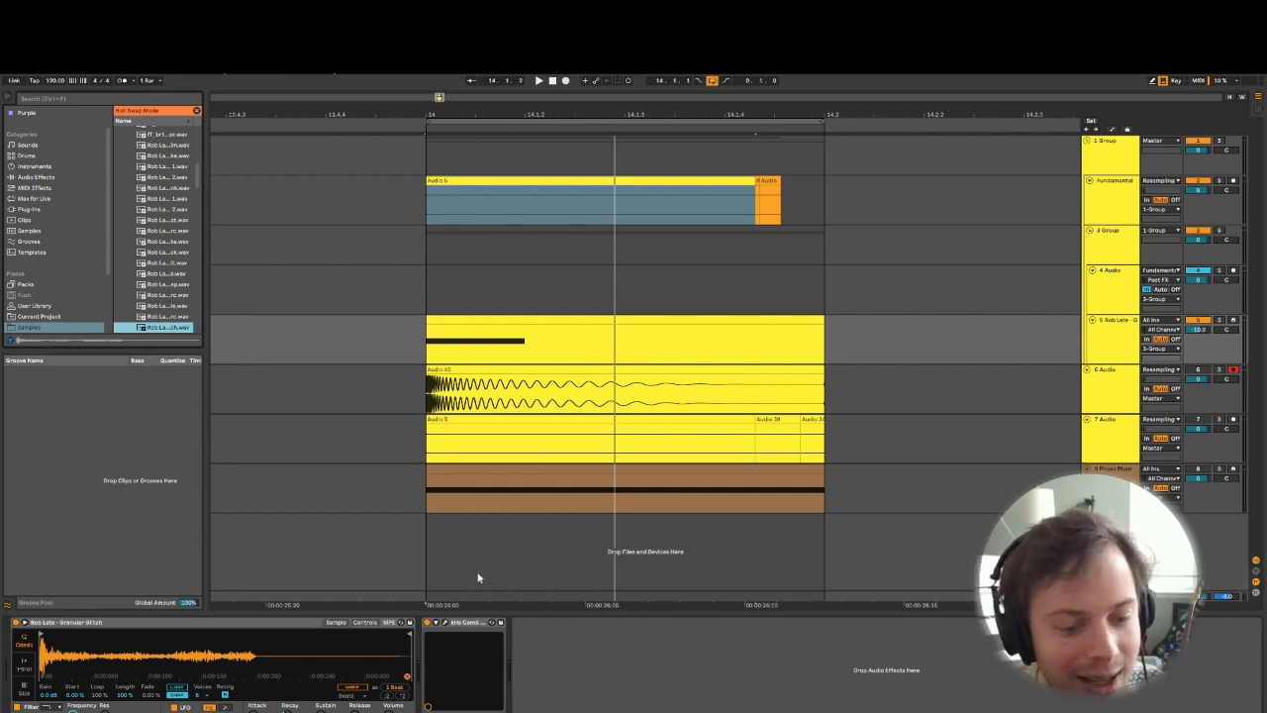
- Open the Comb Filter on the Granular Glitch track, toggle its Stereo option off and on, and audition the layers
left_click(447, 624)
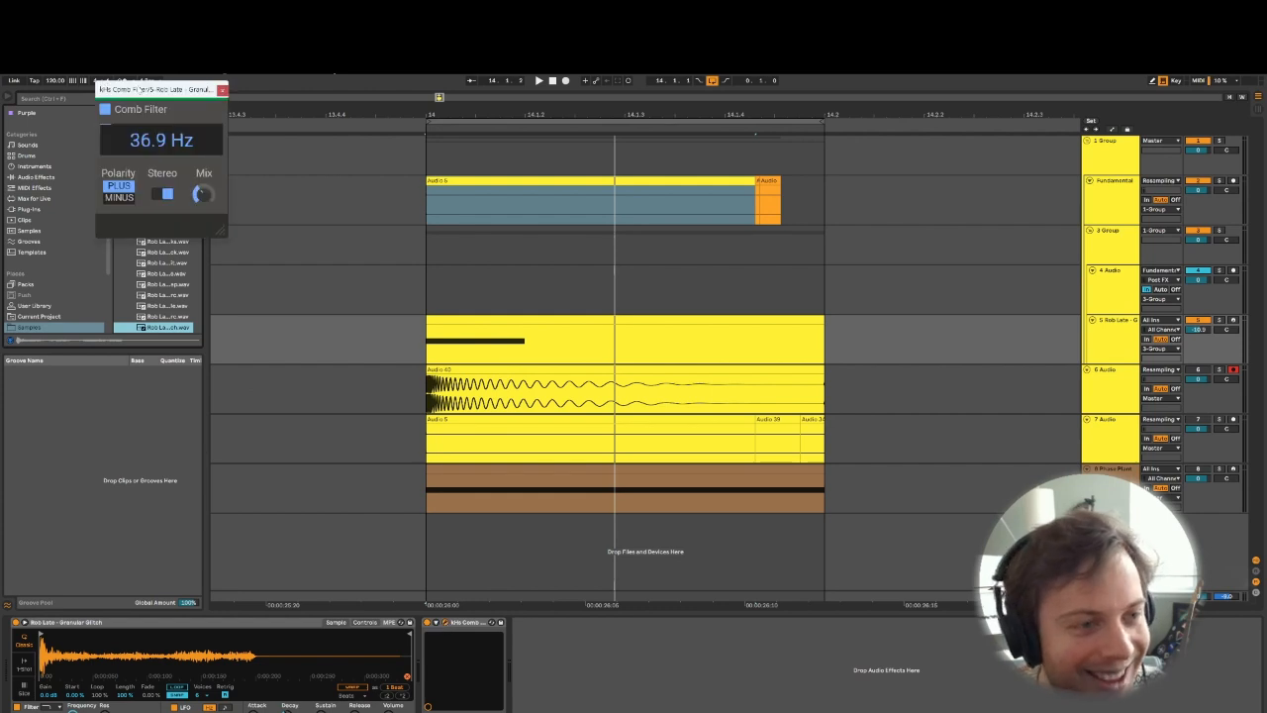
left_click_drag(155, 91, 549, 194)
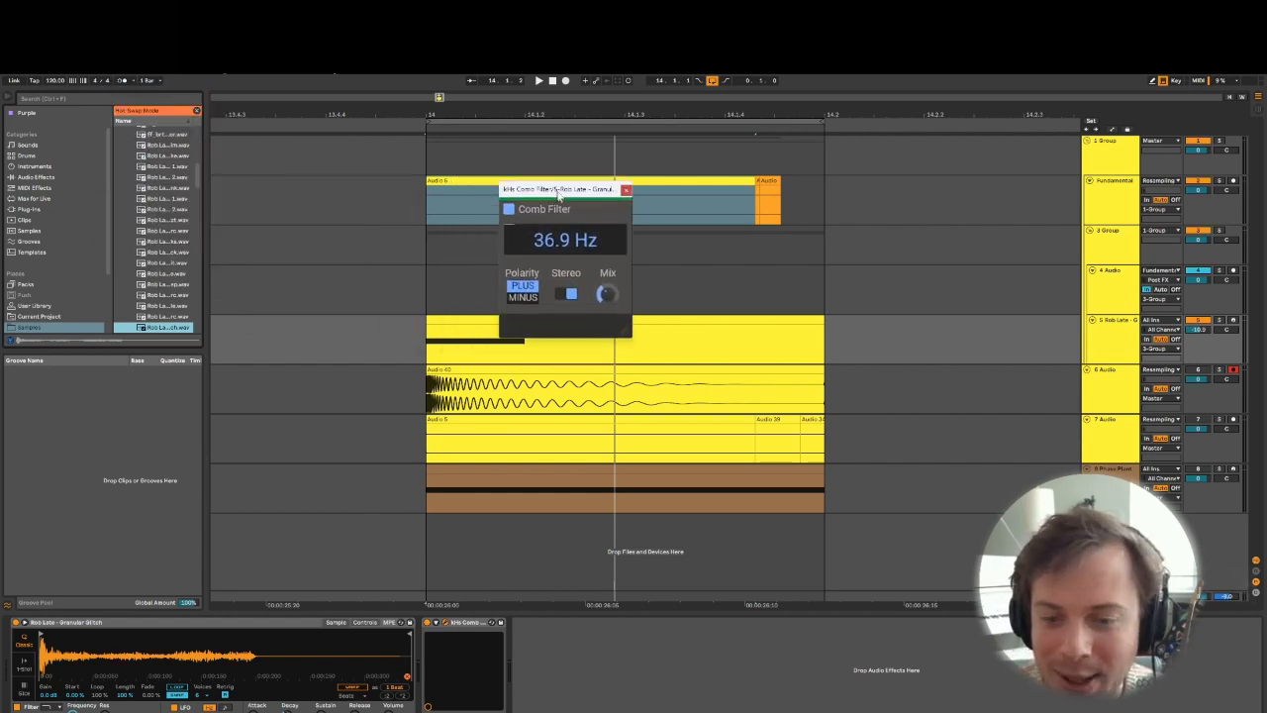
left_click(561, 294)
left_click(561, 294)
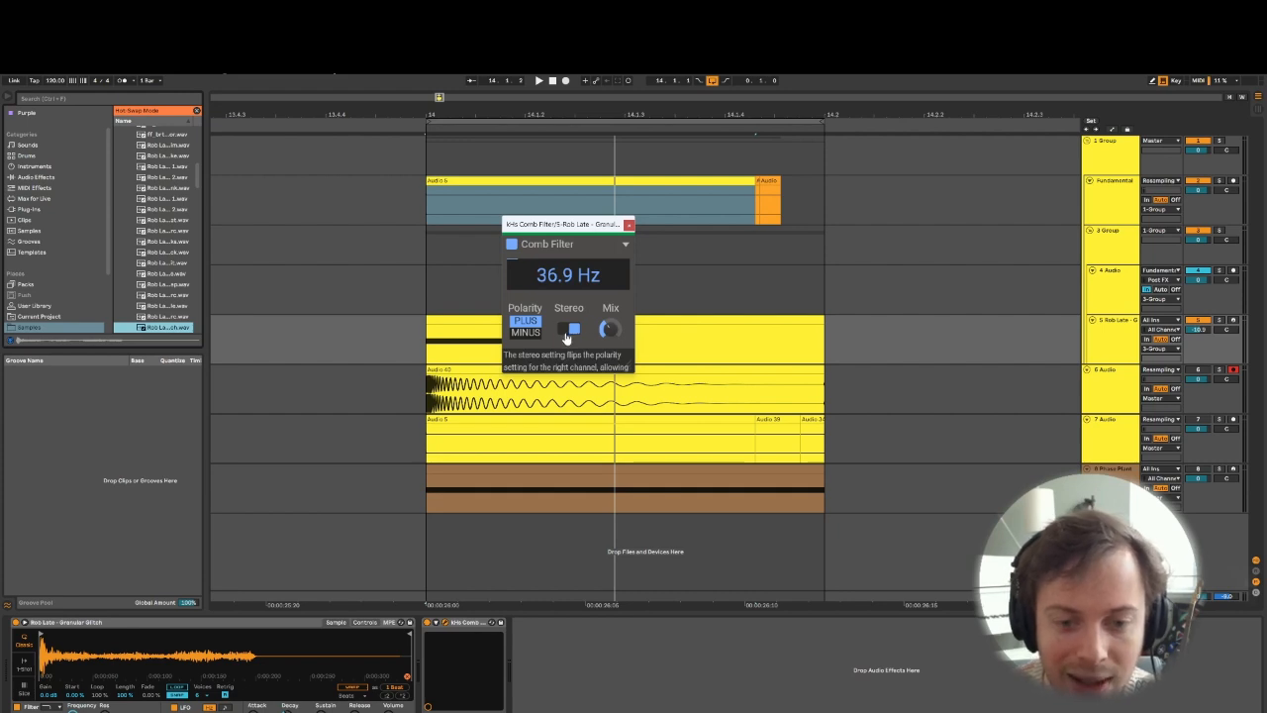
key("space")
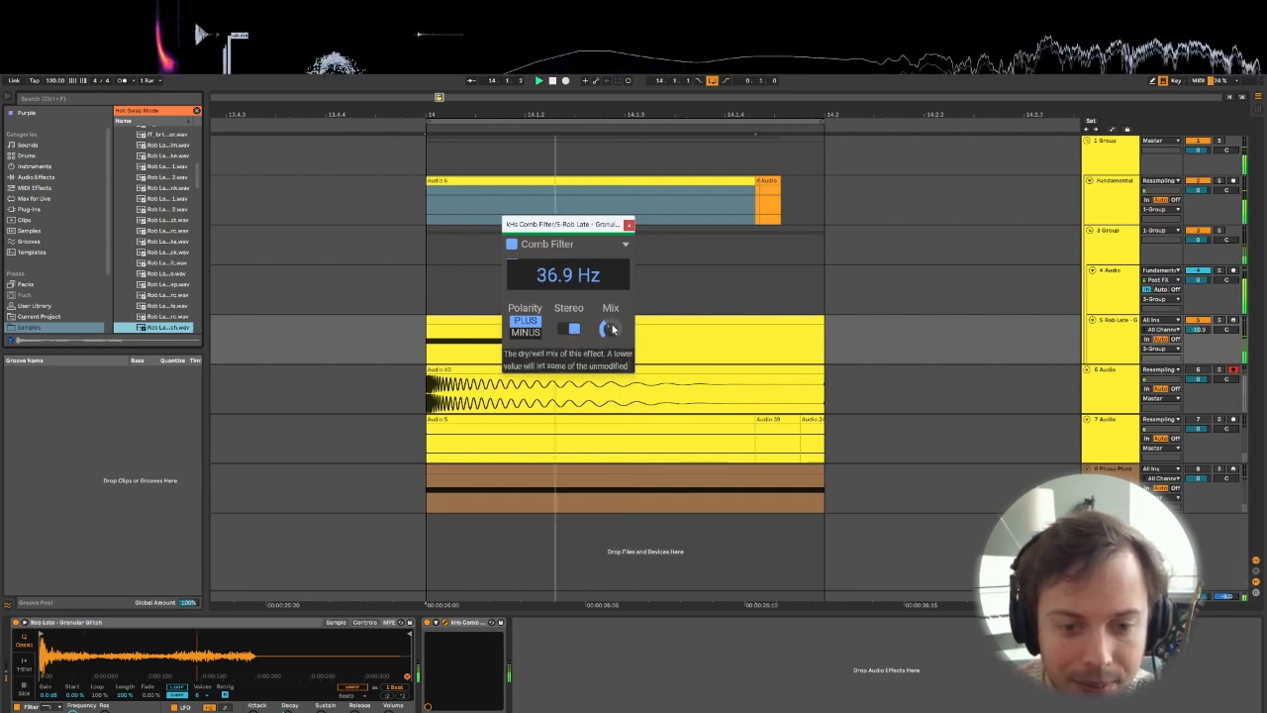
key("space")
- Return to the Granular Glitch track, select its clip, and compare the sound by switching its Comb Filter during playback
right_click(565, 390)
left_click(1108, 407)
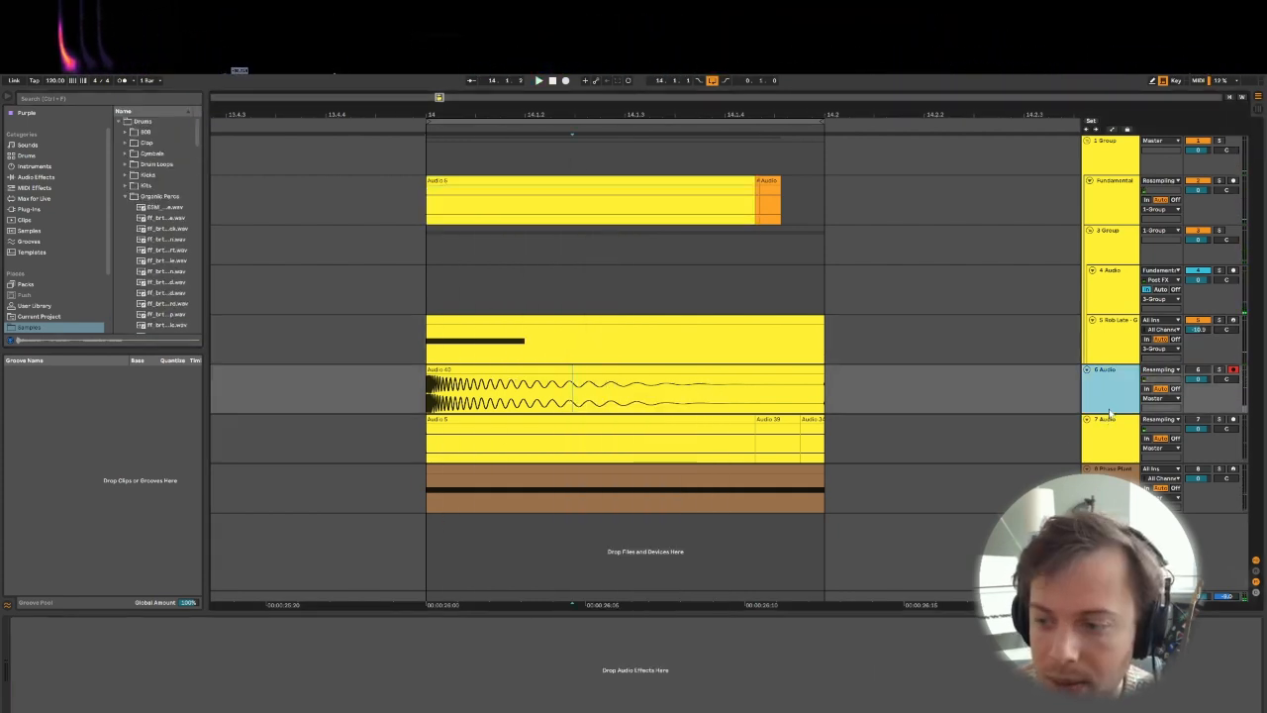
left_click(1110, 337)
key("space")
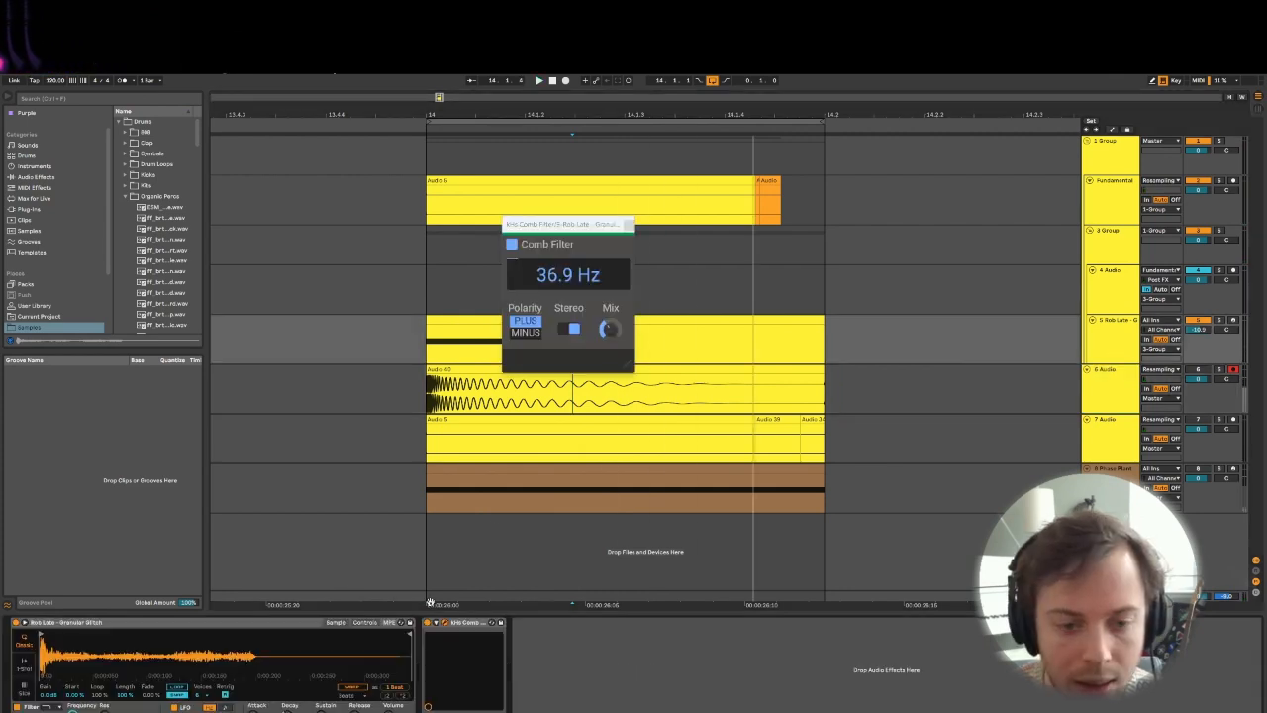
left_click(453, 320)
key("space")
key("space")
left_click(428, 623)
key("space")
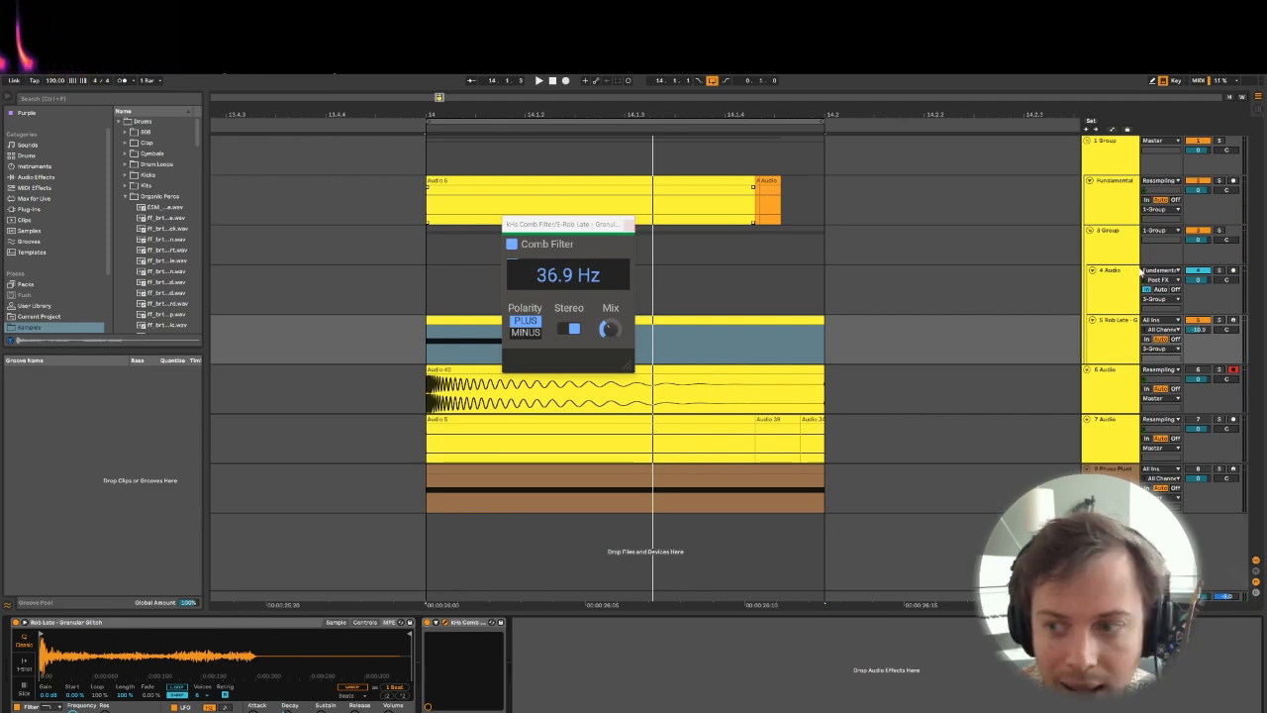
- Check 3 Group's effects, then audition different Drive amounts on 1 Group's Saturation Compensator, ending at 50
left_click(1114, 247)
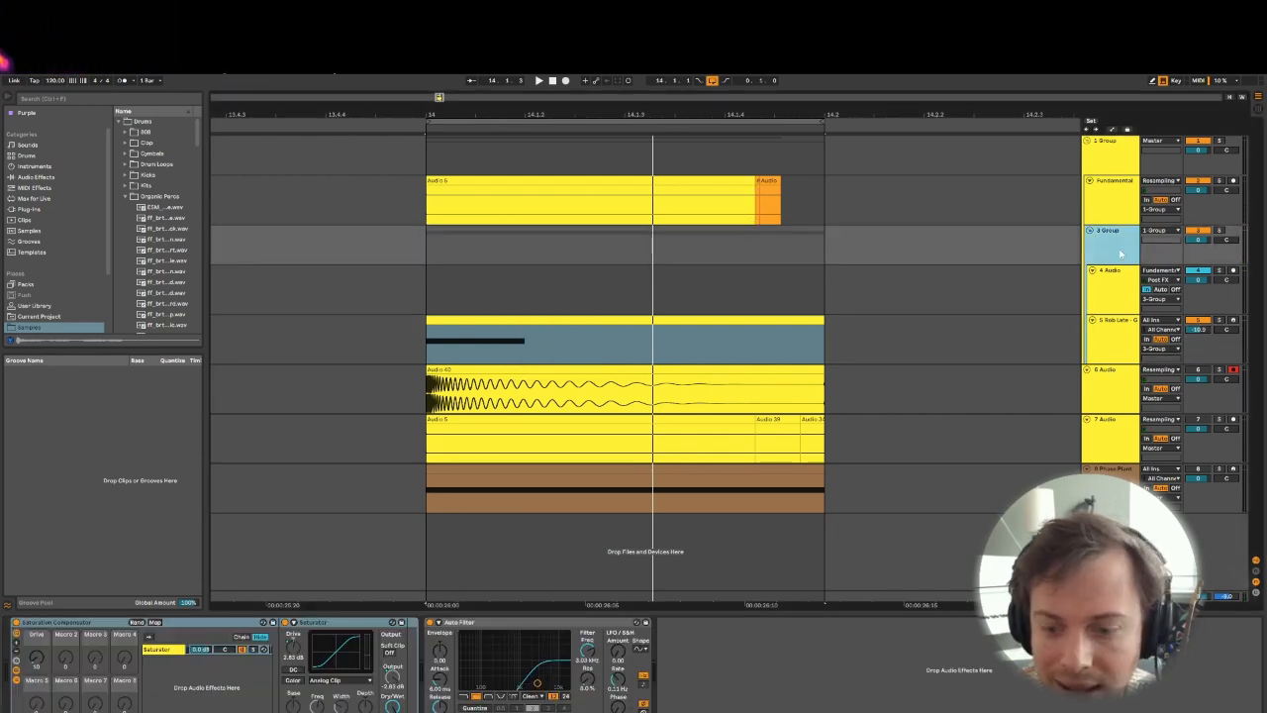
left_click(1101, 166)
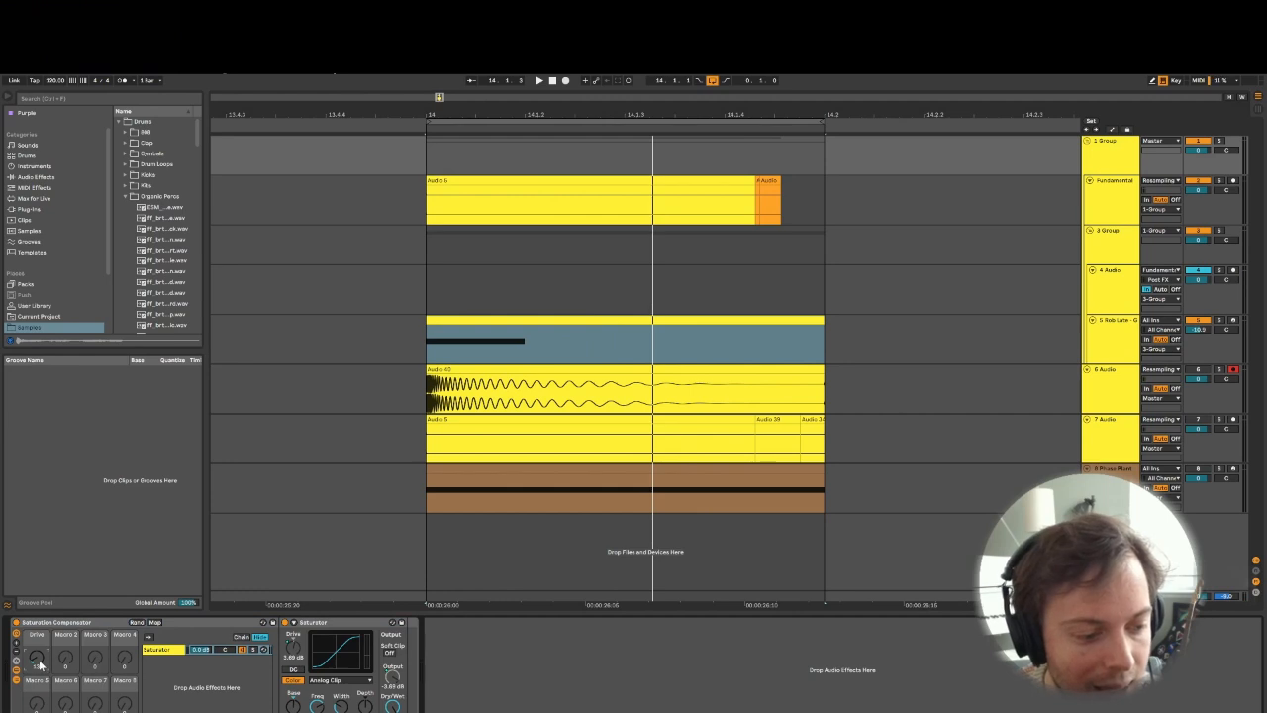
key("space")
left_click_drag(38, 665, 38, 644)
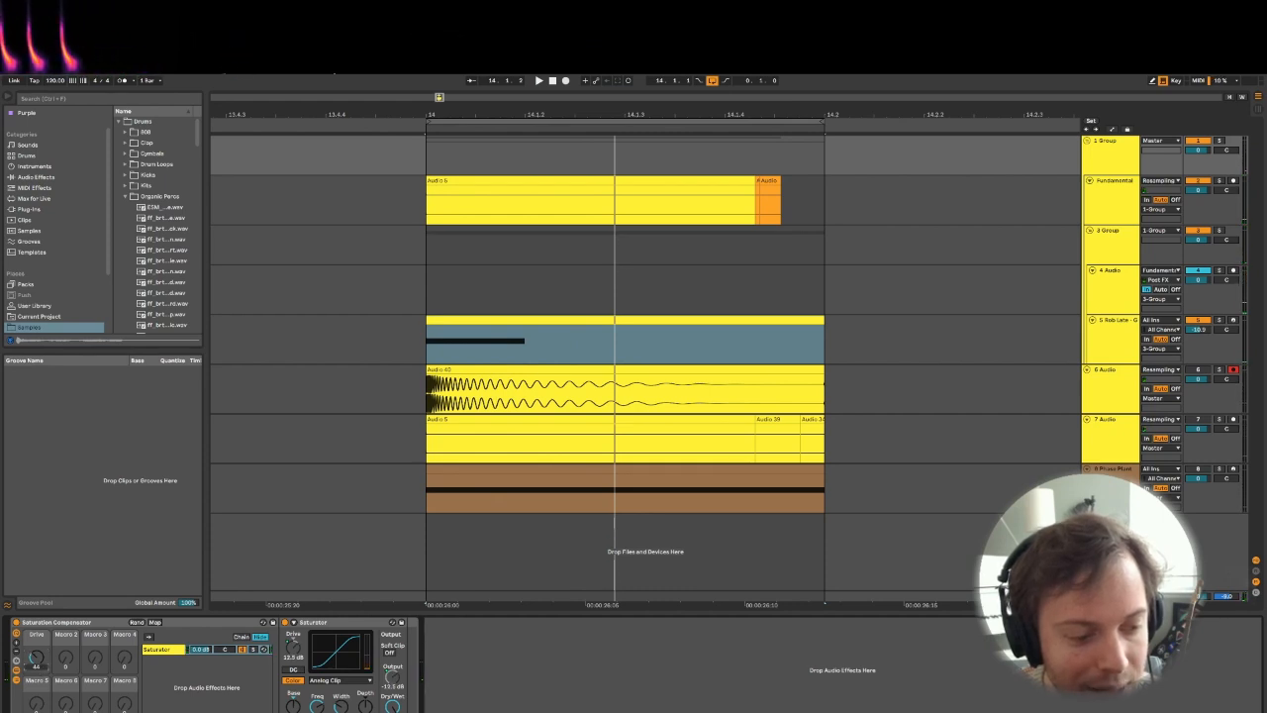
key("space")
mouse_move(41, 666)
left_mouse_down()
mouse_move(41, 701)
mouse_move(36, 656)
left_mouse_up()
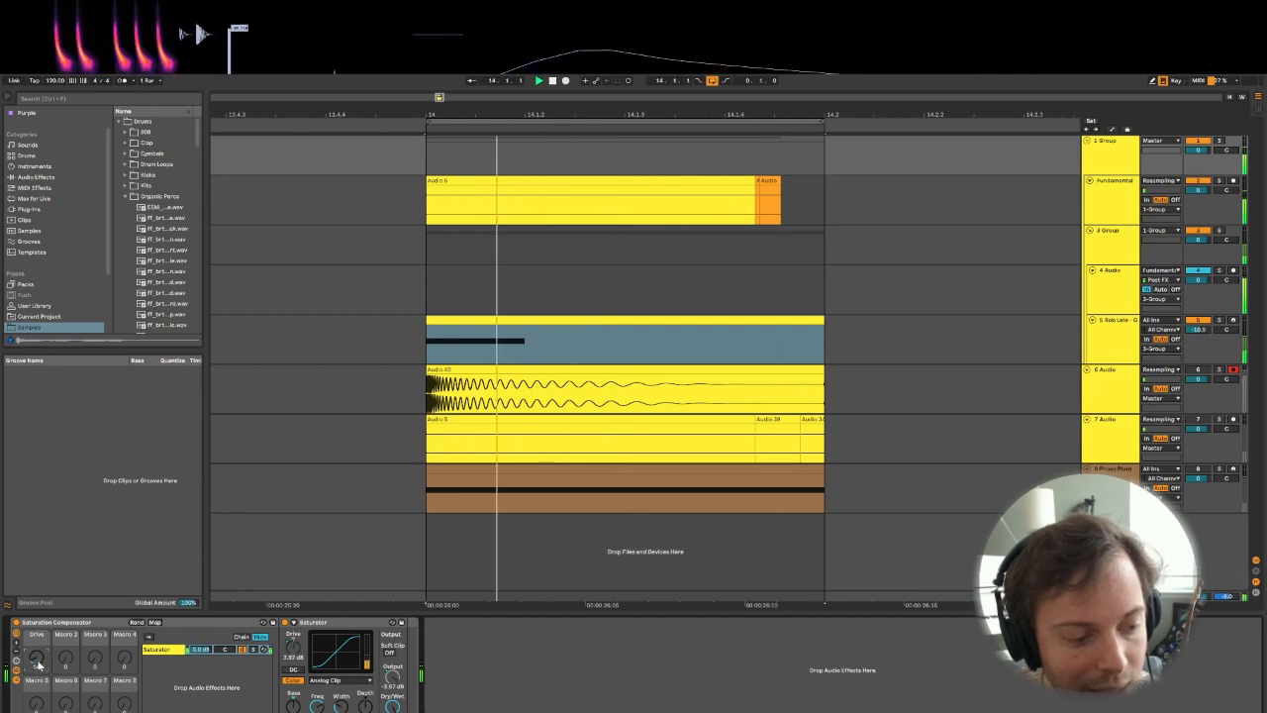
key("space")
mouse_move(37, 661)
left_mouse_down()
mouse_move(36, 630)
mouse_move(36, 653)
left_mouse_up()
key("space")
key("space")
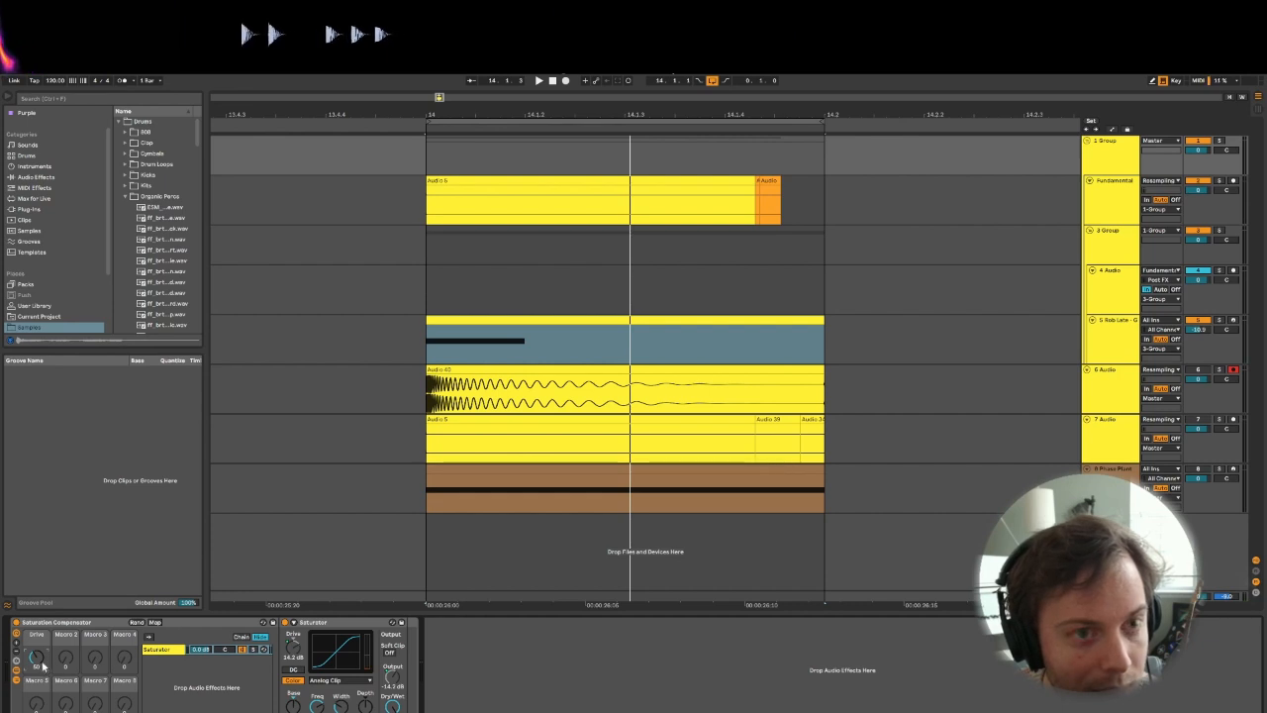
- Select the looped range, audition it, and set the Drive macro of 1 Group's Saturation Compensator to 46
left_click(488, 191)
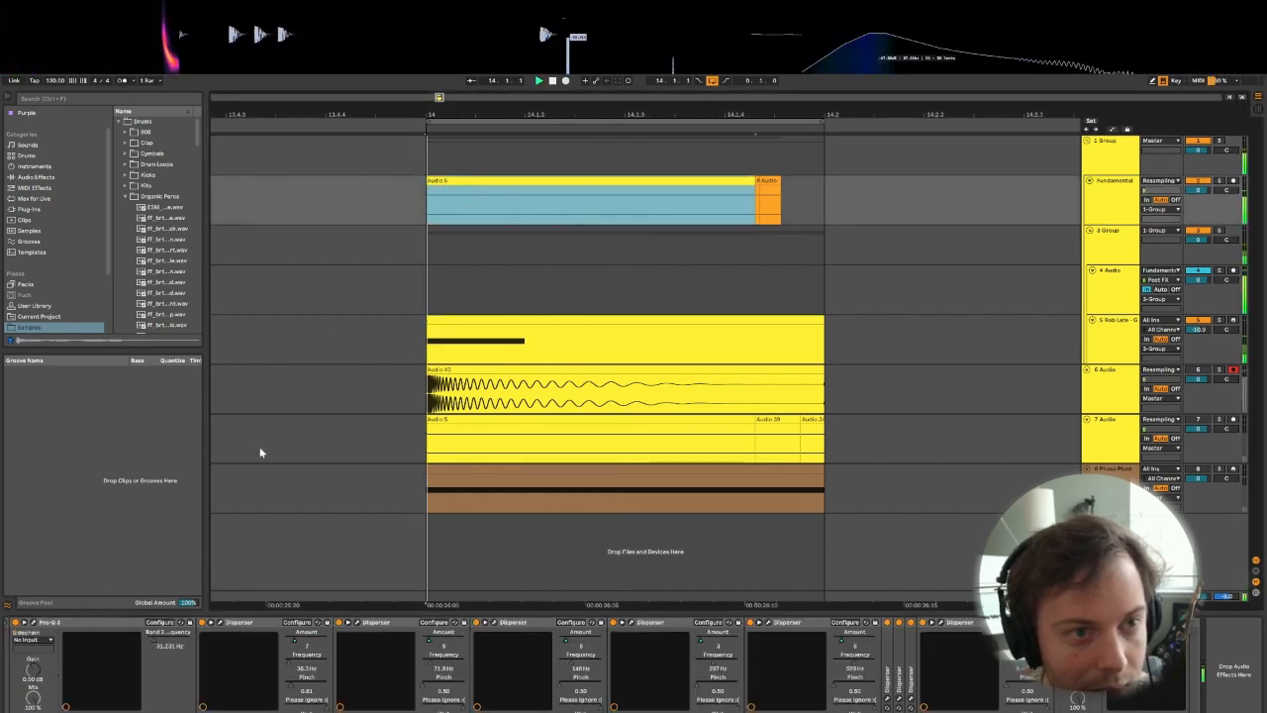
left_click(588, 123)
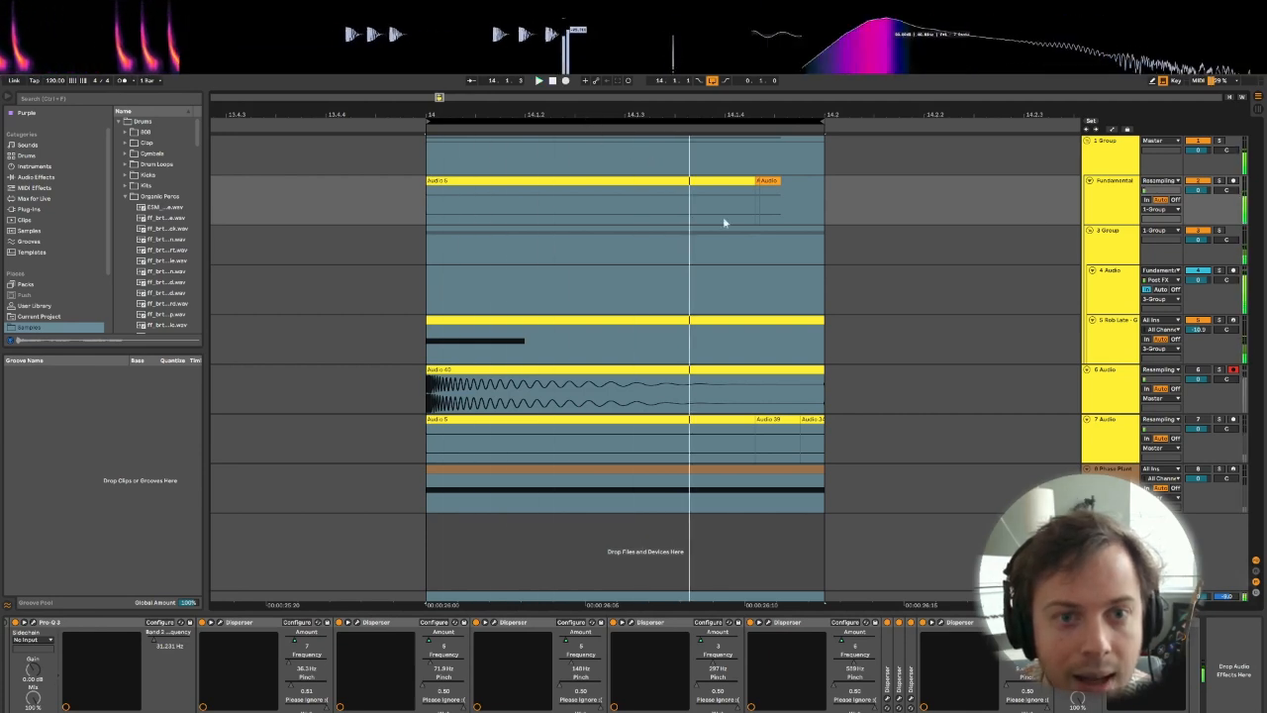
left_click(798, 275)
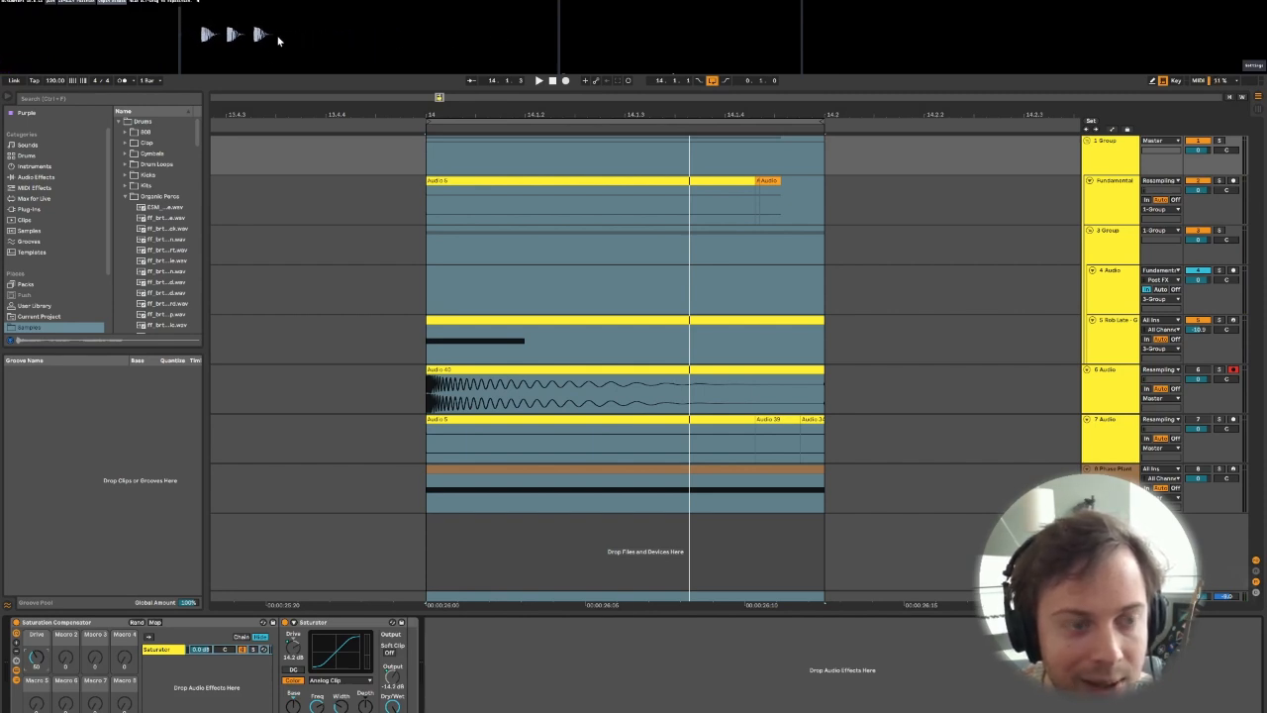
key("space")
mouse_move(37, 658)
left_mouse_down()
mouse_move(37, 676)
mouse_move(36, 663)
left_mouse_up()
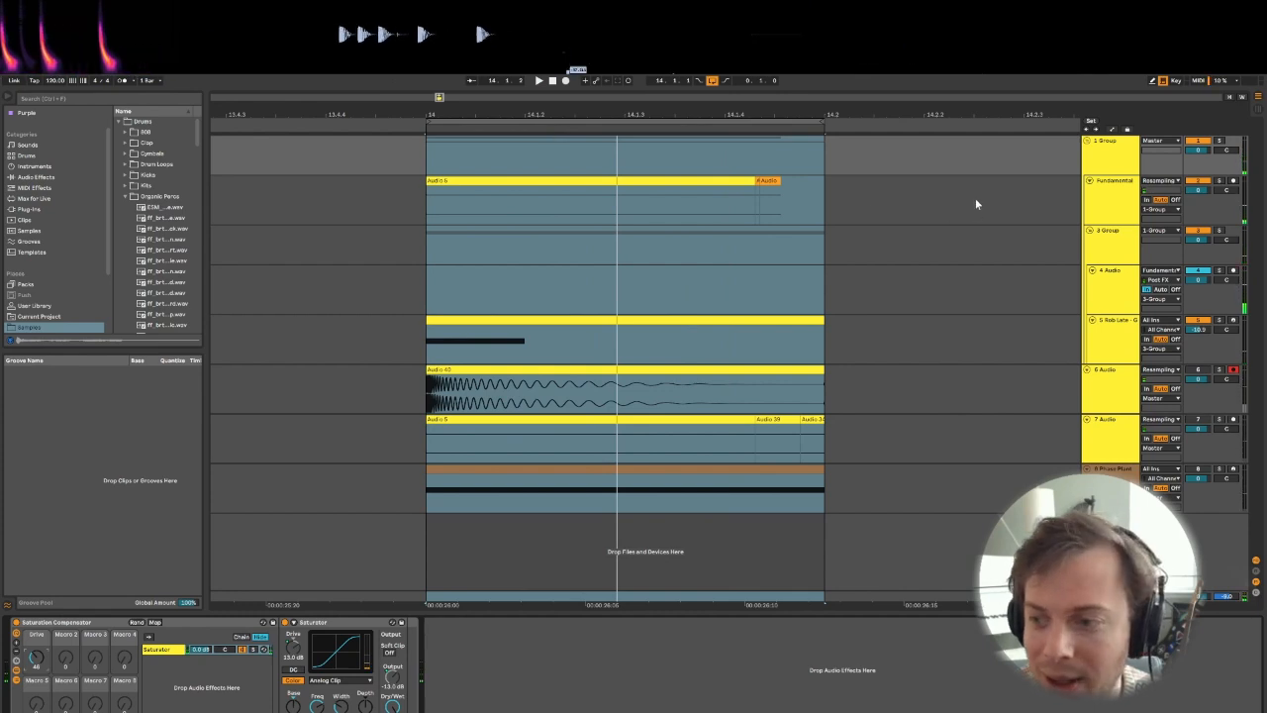
left_click(1111, 337)
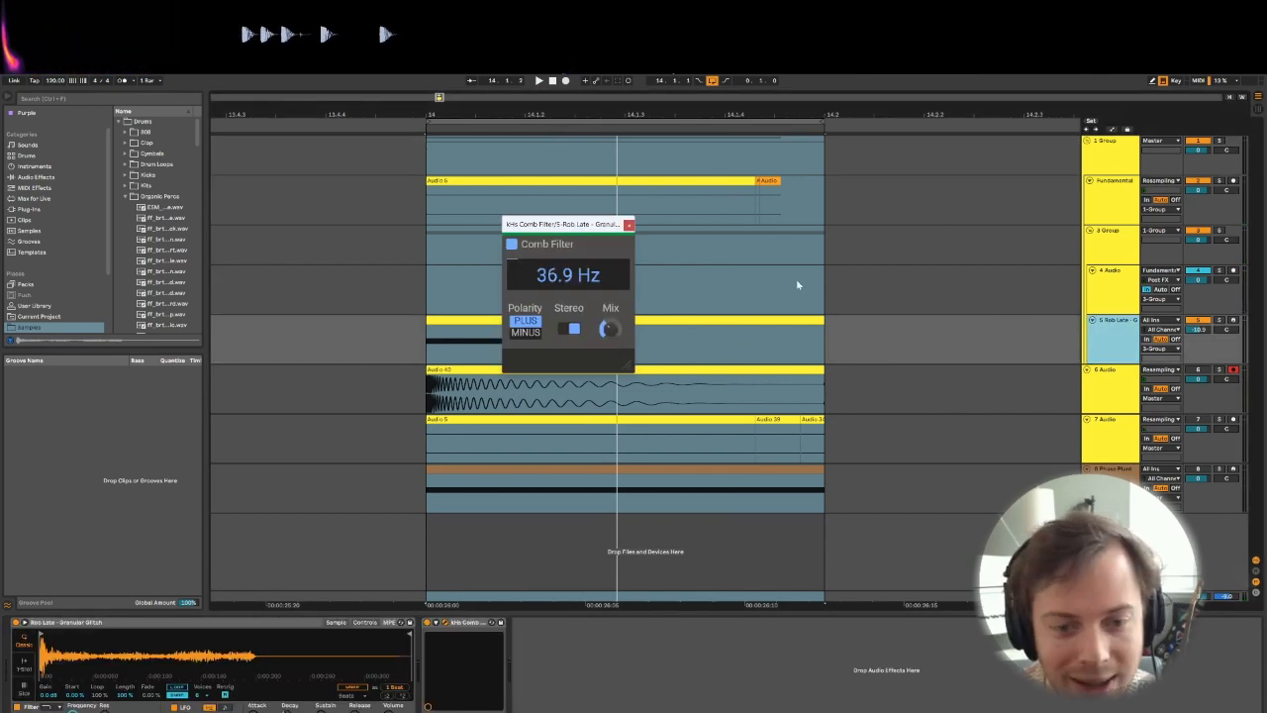
left_click(630, 222)
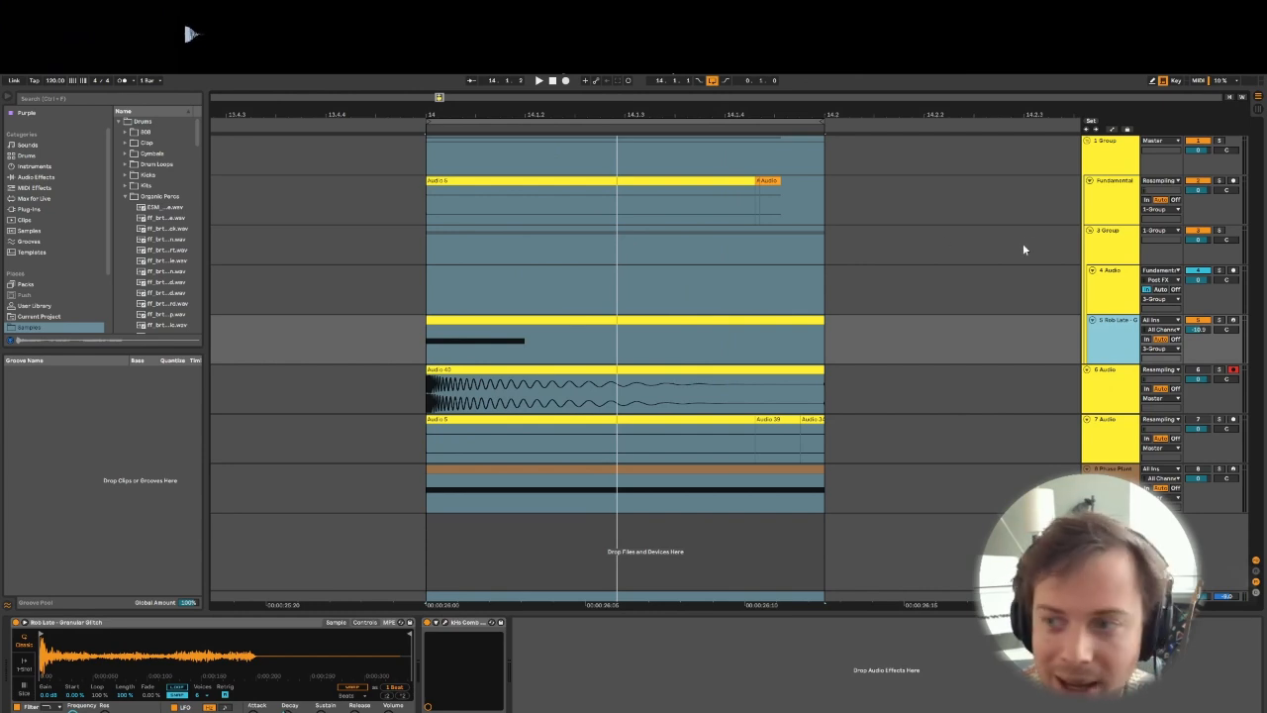
left_click(1113, 212)
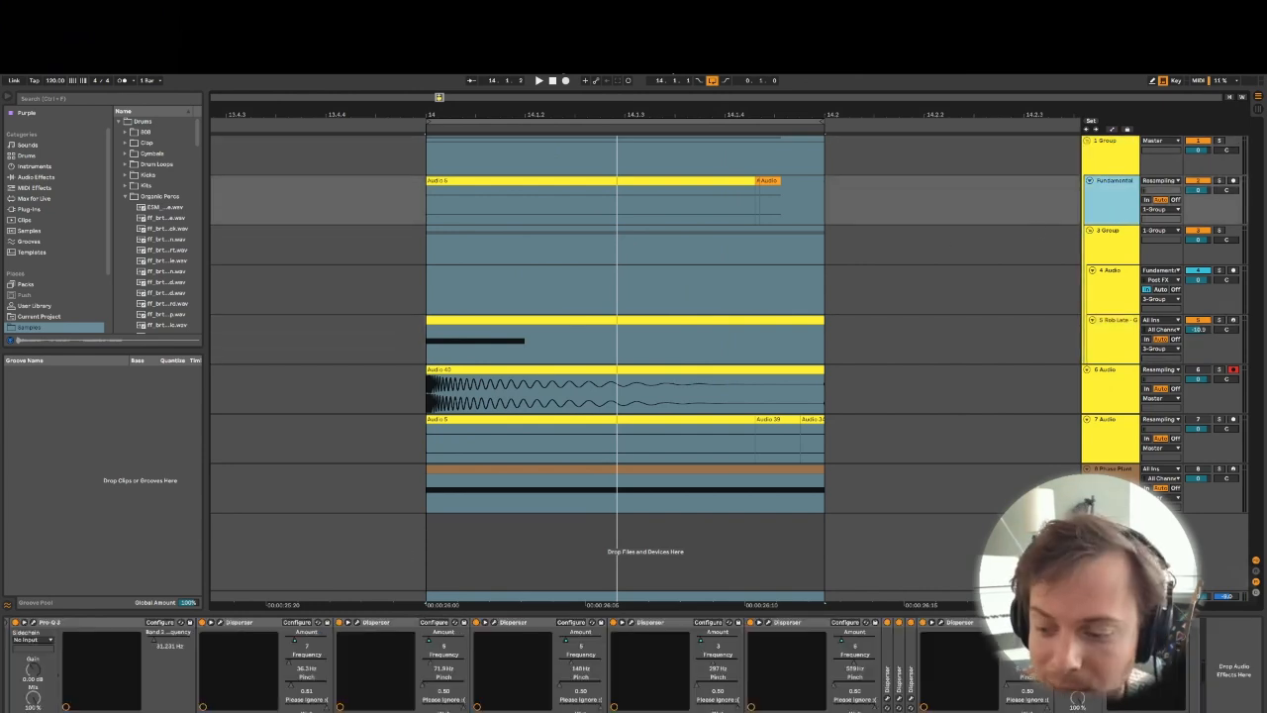
scroll(346, 655, "left", 5)
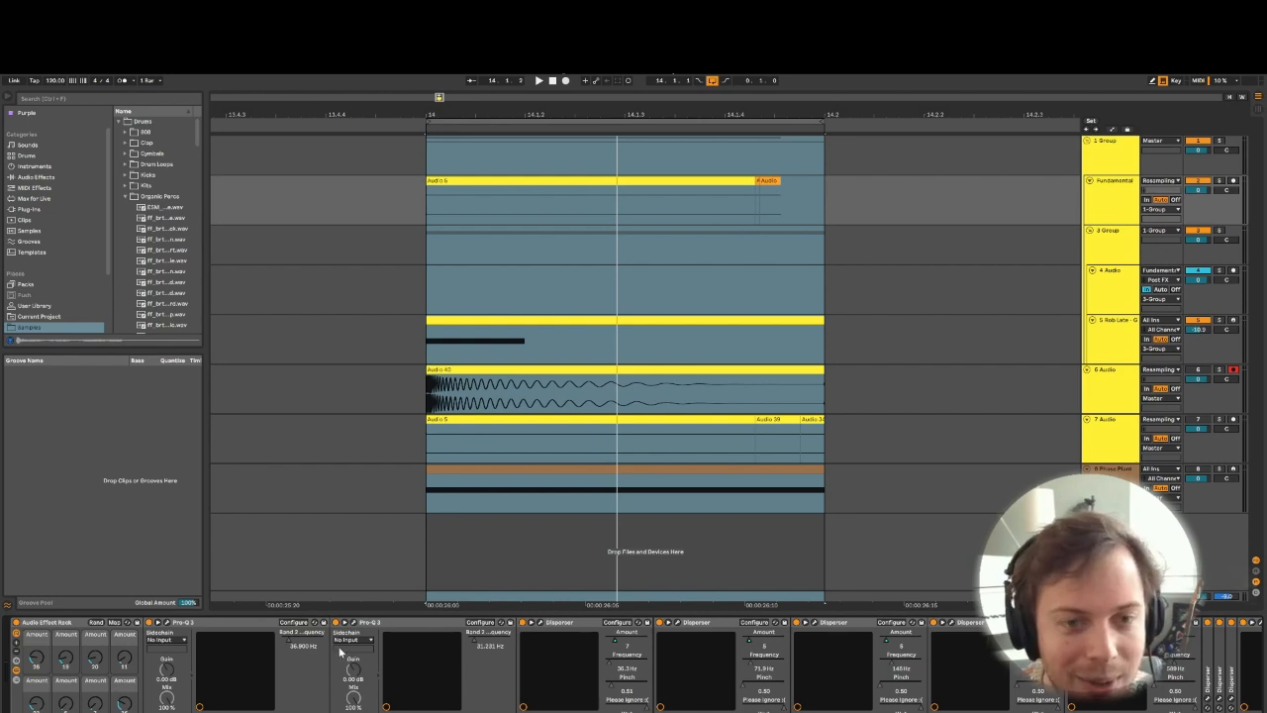